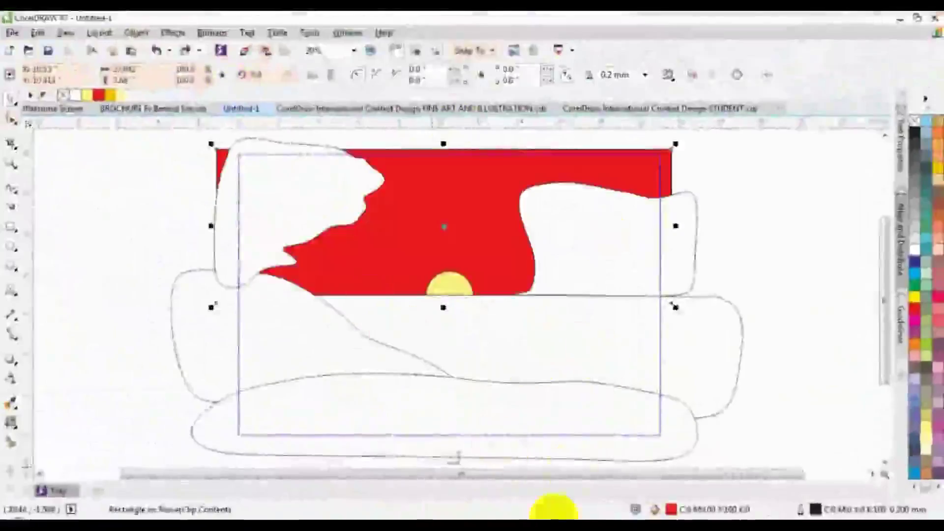
Start a rectangular mesh fill on the red sky rectangle behind the outlined shapes.
{"action": "key", "text": "m"}
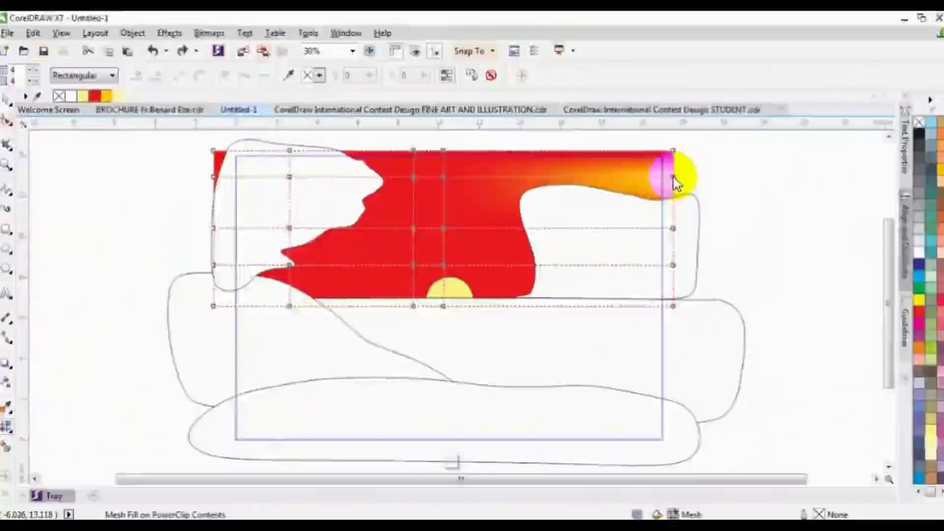
{"action": "left_click", "coordinate": [375, 315]}
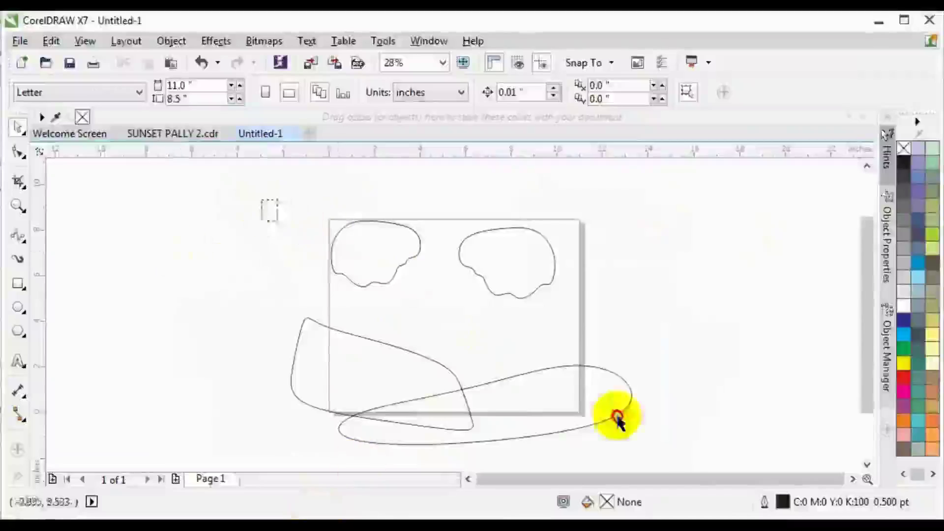
Delete the four freehand closed curves from the page.
{"action": "left_click_drag", "start_coordinate": [617, 418], "coordinate": [692, 449]}
{"action": "key", "text": "Delete"}
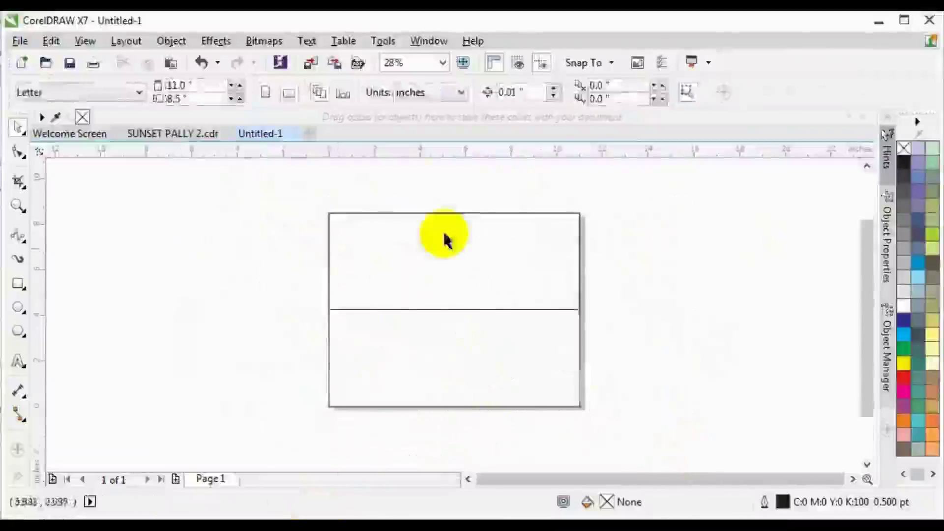
Fill the upper rectangle on the page with red and remove its outline.
{"action": "left_click", "coordinate": [444, 234]}
{"action": "left_click_drag", "start_coordinate": [305, 190], "coordinate": [609, 367]}
{"action": "left_click", "coordinate": [905, 378]}
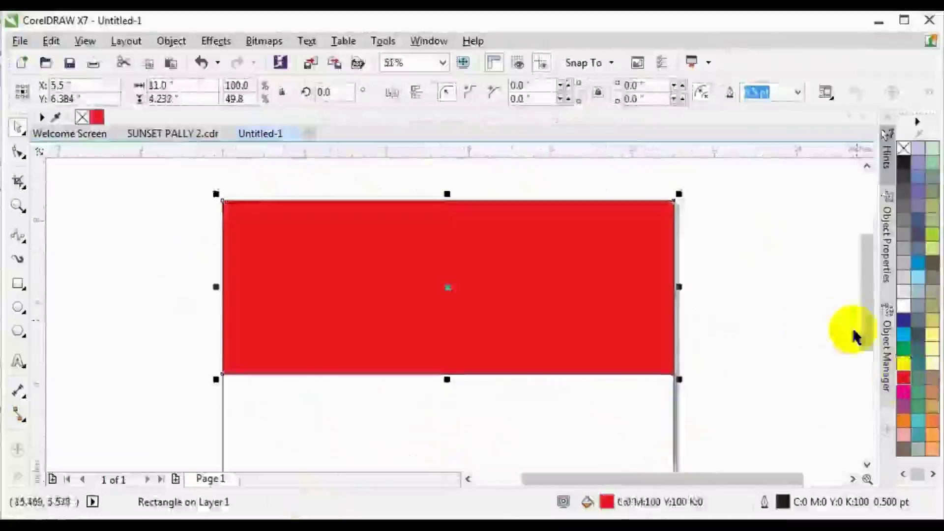
{"action": "right_click", "coordinate": [904, 148]}
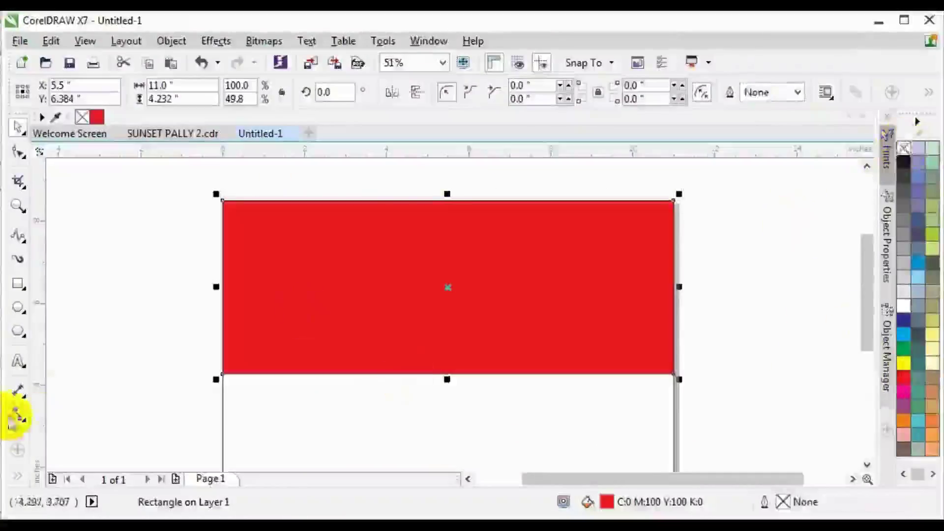
Activate the Mesh Fill tool on the red rectangle.
{"action": "left_click", "coordinate": [21, 412]}
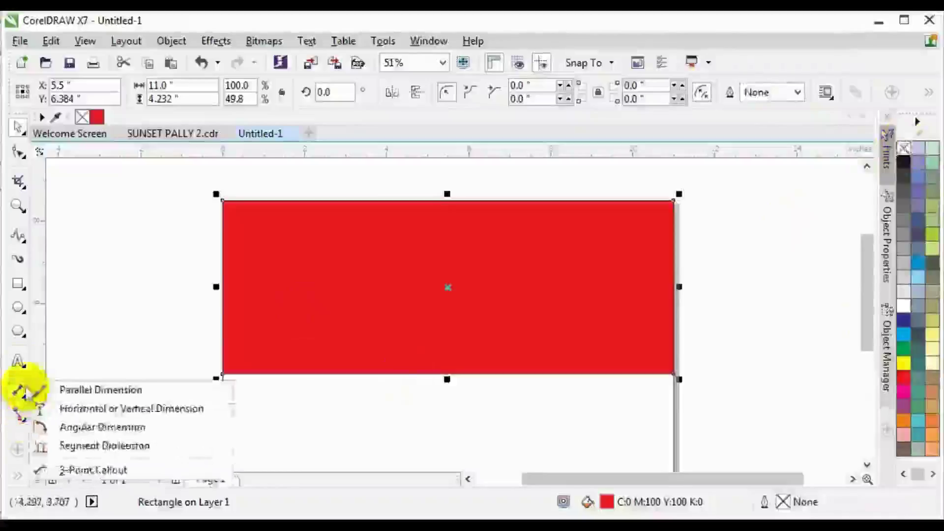
{"action": "mouse_move", "coordinate": [26, 334]}
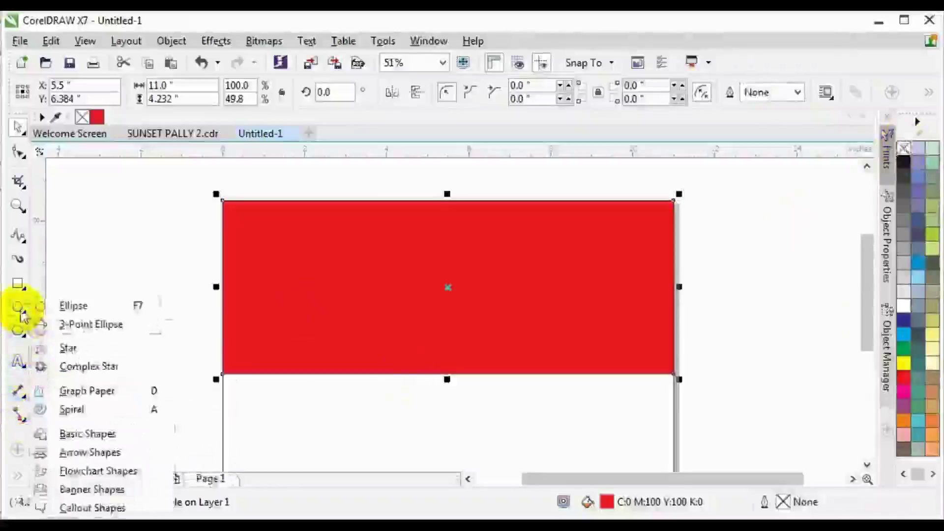
{"action": "left_click", "coordinate": [20, 477]}
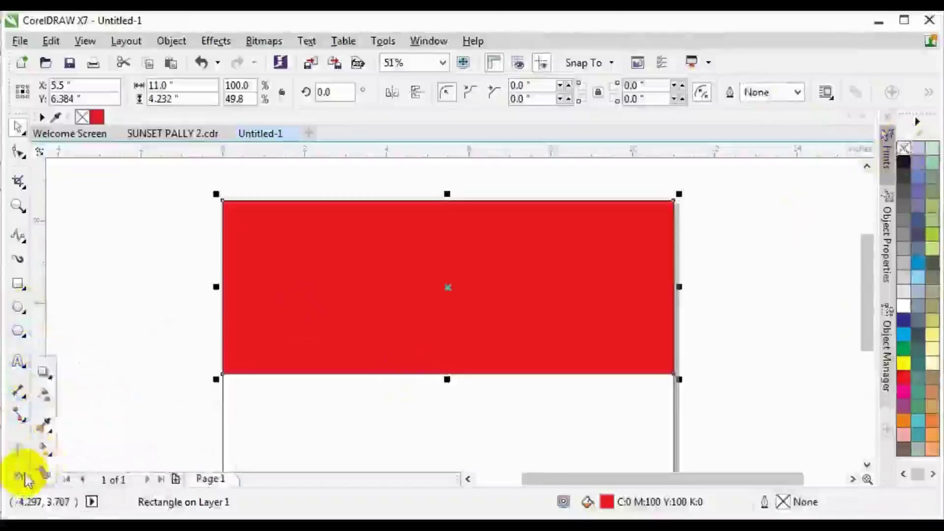
{"action": "mouse_move", "coordinate": [49, 383]}
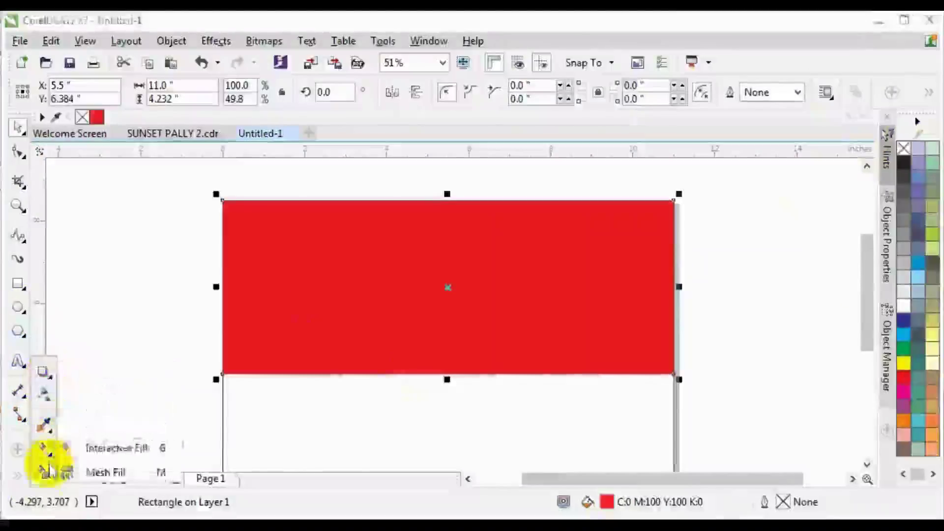
{"action": "mouse_move", "coordinate": [53, 455]}
{"action": "left_click", "coordinate": [76, 470]}
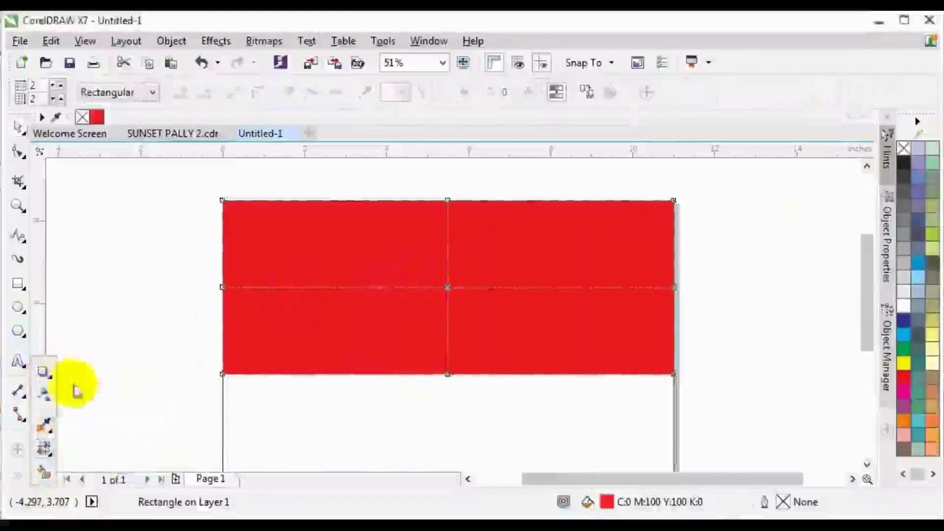
Add four vertical mesh lines, two on each side of the centre line, and one horizontal line through the upper half.
{"action": "left_click", "coordinate": [379, 298]}
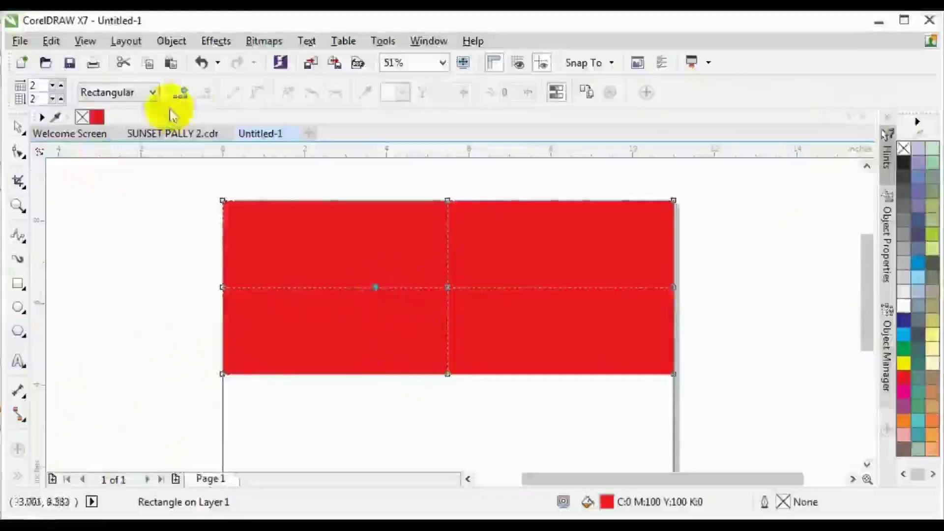
{"action": "left_click", "coordinate": [183, 94]}
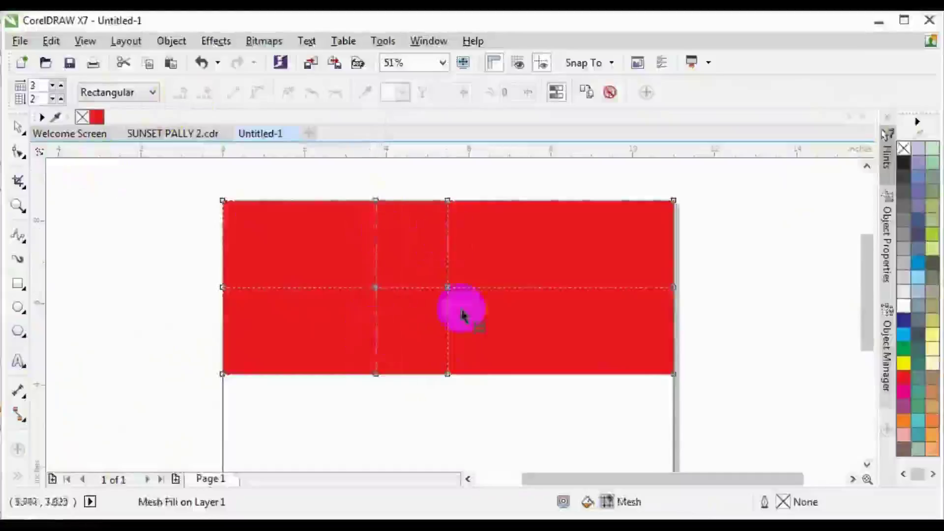
{"action": "double_click", "coordinate": [513, 288]}
{"action": "double_click", "coordinate": [585, 288]}
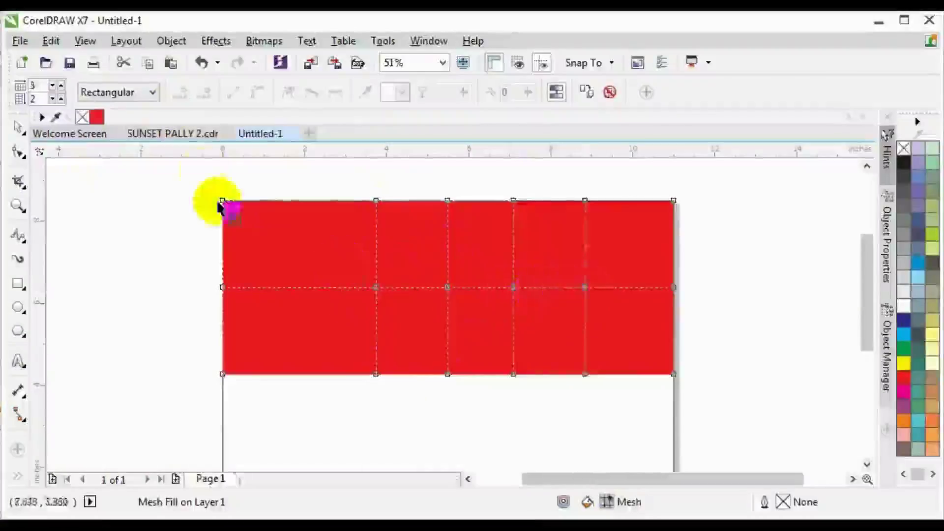
{"action": "left_click", "coordinate": [299, 287]}
{"action": "left_click", "coordinate": [180, 92]}
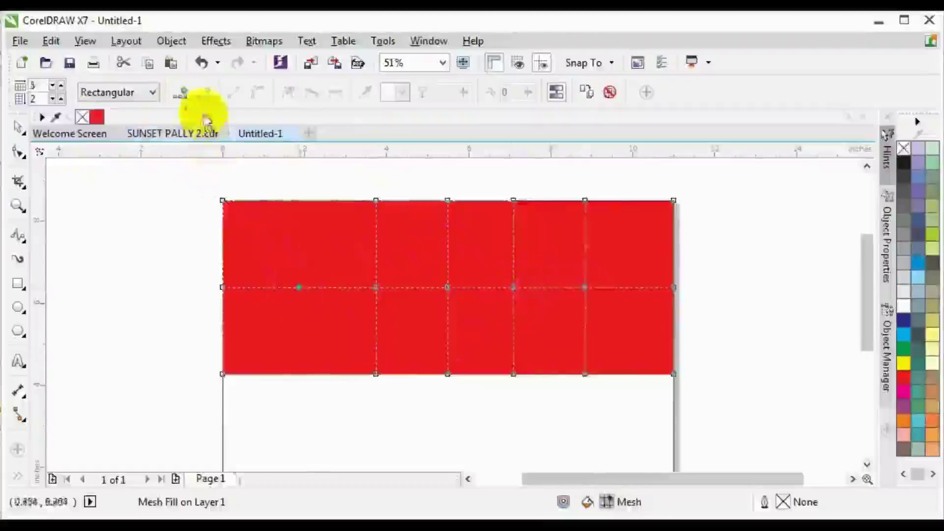
{"action": "double_click", "coordinate": [674, 237]}
Select the new mesh node on the right edge, try colouring it yellow, and undo the colour.
{"action": "left_click_drag", "start_coordinate": [704, 220], "coordinate": [657, 260]}
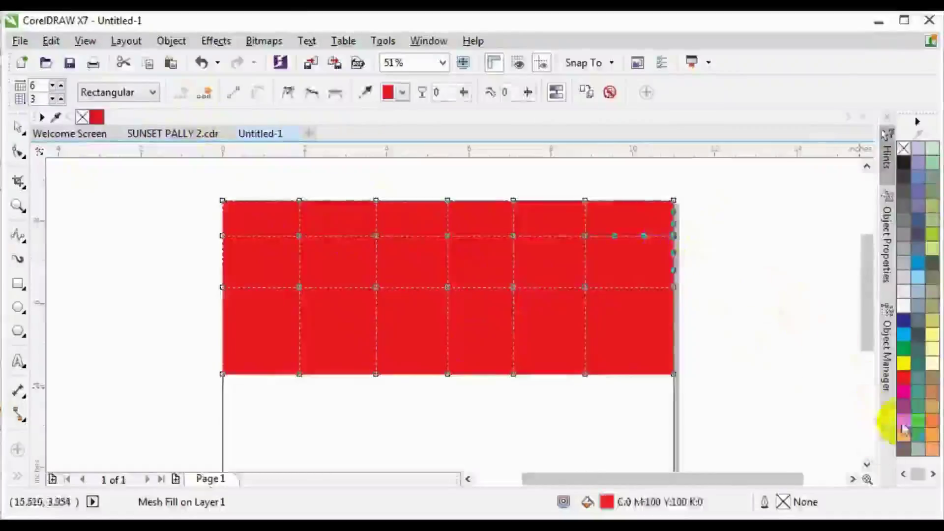
{"action": "left_click", "coordinate": [906, 364]}
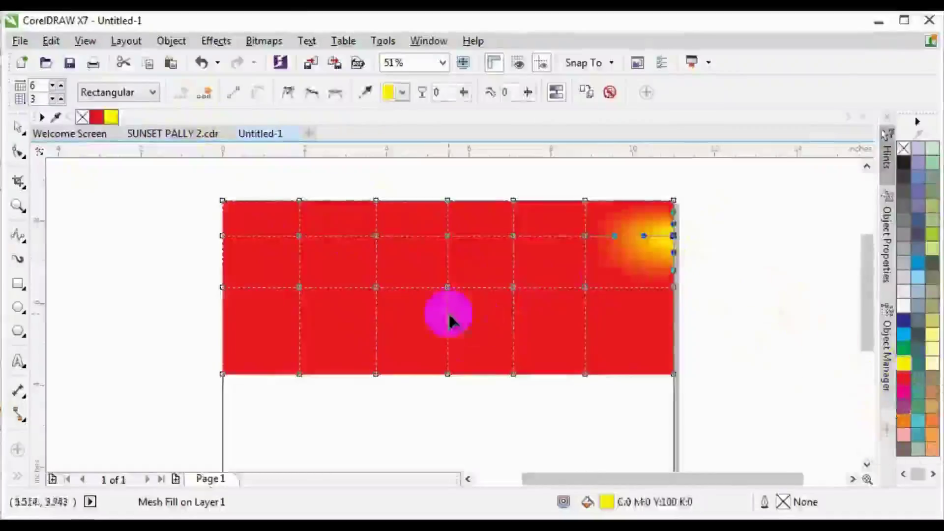
{"action": "left_click", "coordinate": [703, 236]}
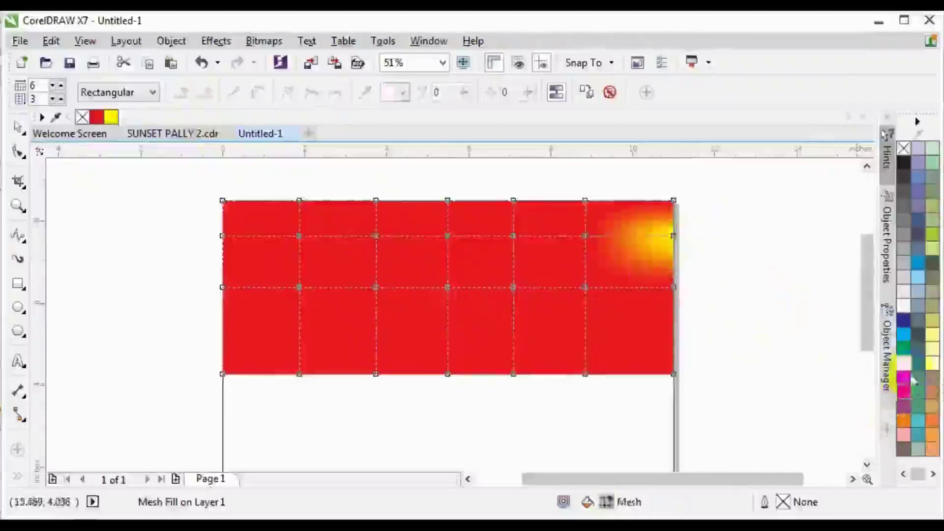
{"action": "key", "text": "ctrl+z"}
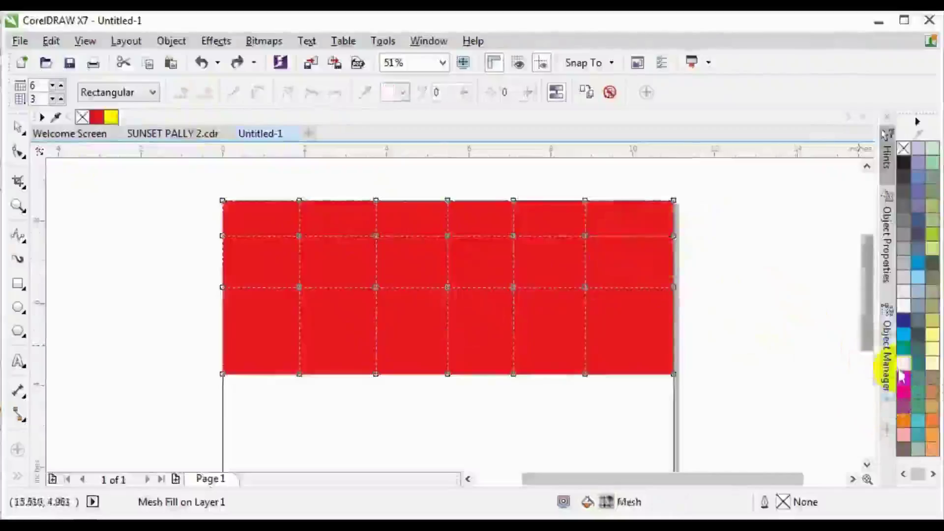
Try applying palette yellow directly to the unselected upper node on the right edge, and undo it.
{"action": "left_click_drag", "start_coordinate": [904, 363], "coordinate": [680, 243]}
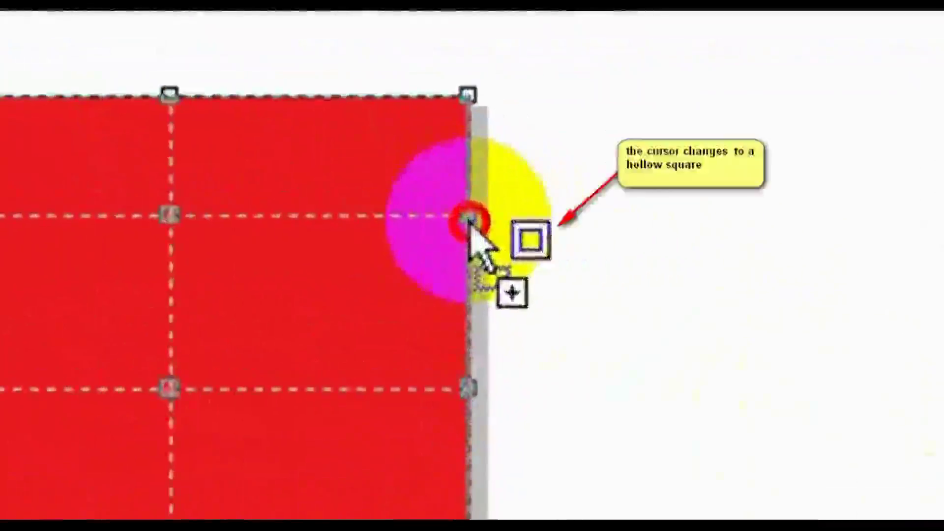
{"action": "left_click_drag", "start_coordinate": [470, 219], "coordinate": [481, 241]}
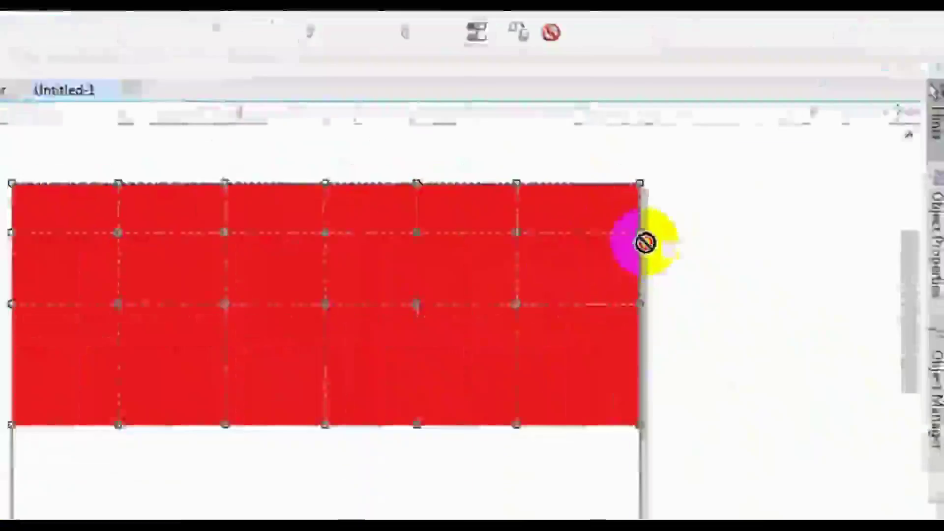
{"action": "left_click_drag", "start_coordinate": [645, 242], "coordinate": [676, 240]}
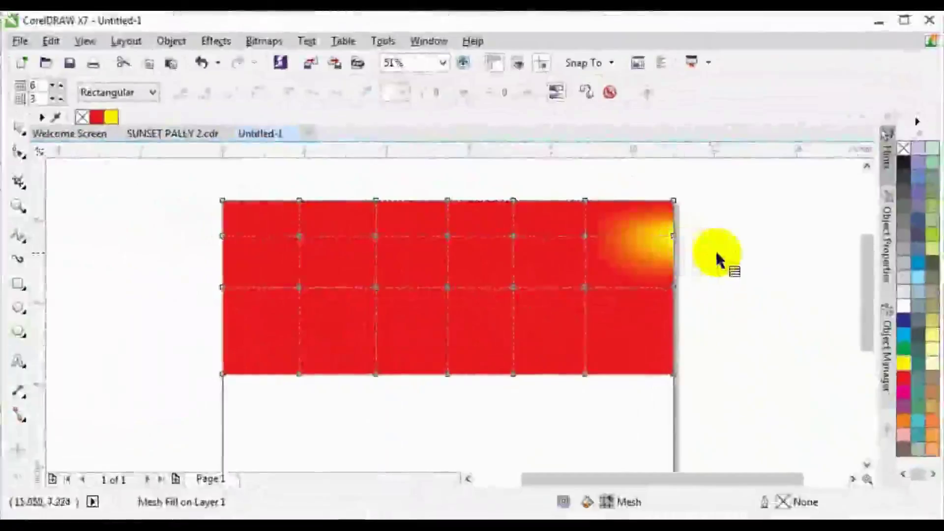
{"action": "key", "text": "ctrl+z"}
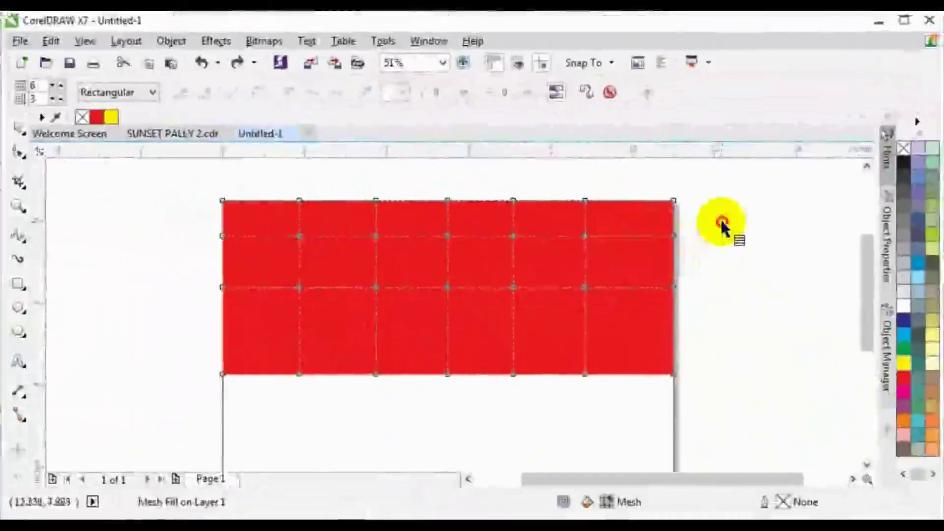
Compare colouring the right-edge node yellow by selecting it first and by applying the swatch directly, undoing both attempts.
{"action": "left_click_drag", "start_coordinate": [722, 222], "coordinate": [652, 257]}
{"action": "left_click", "coordinate": [904, 365]}
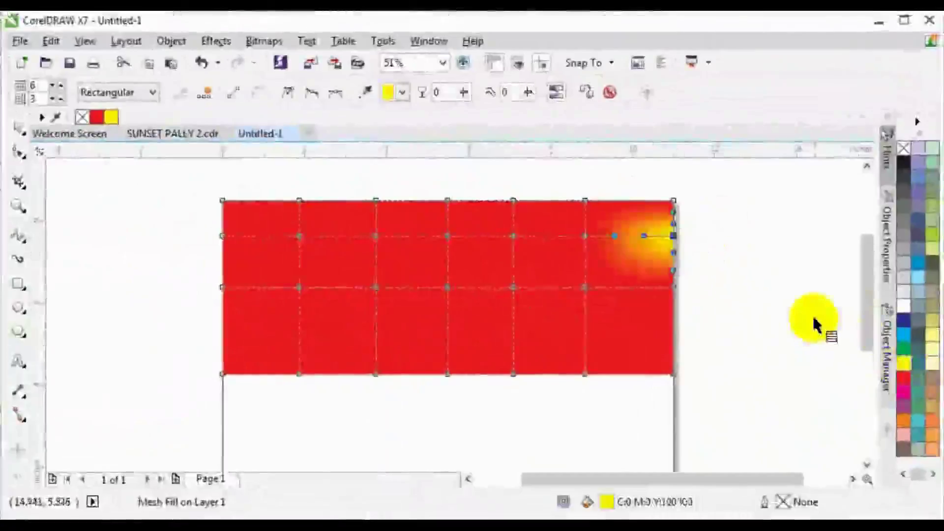
{"action": "key", "text": "ctrl+z"}
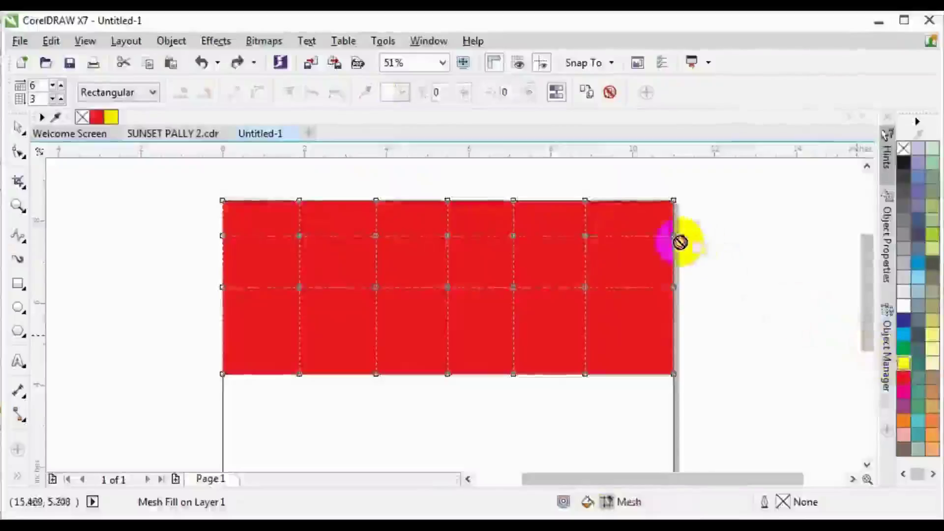
{"action": "left_click_drag", "start_coordinate": [677, 243], "coordinate": [693, 260]}
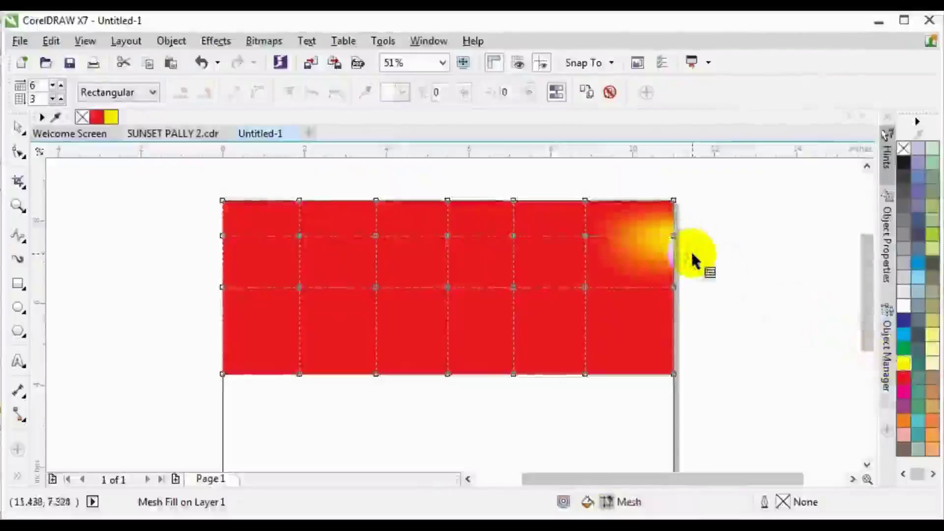
{"action": "key", "text": "ctrl+z"}
Fill the upper-right mesh patch of the rectangle with yellow.
{"action": "left_click_drag", "start_coordinate": [905, 368], "coordinate": [679, 258]}
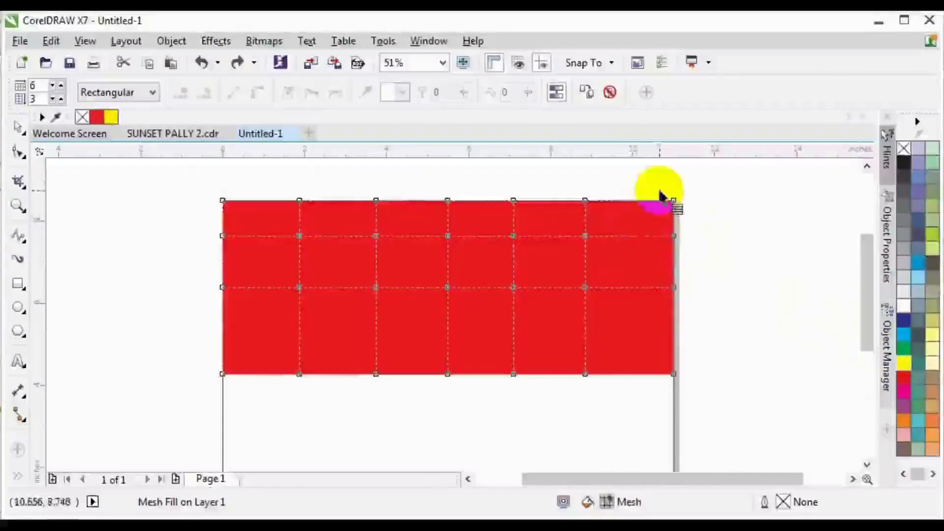
{"action": "left_click_drag", "start_coordinate": [889, 355], "coordinate": [639, 222]}
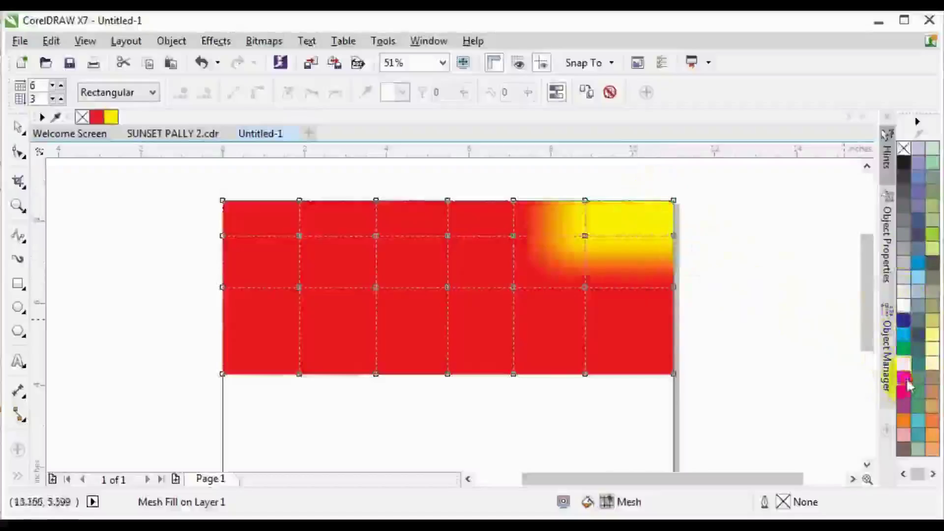
Try filling two lower mesh patches with light red and cyan, and undo both fills.
{"action": "left_click", "coordinate": [907, 383]}
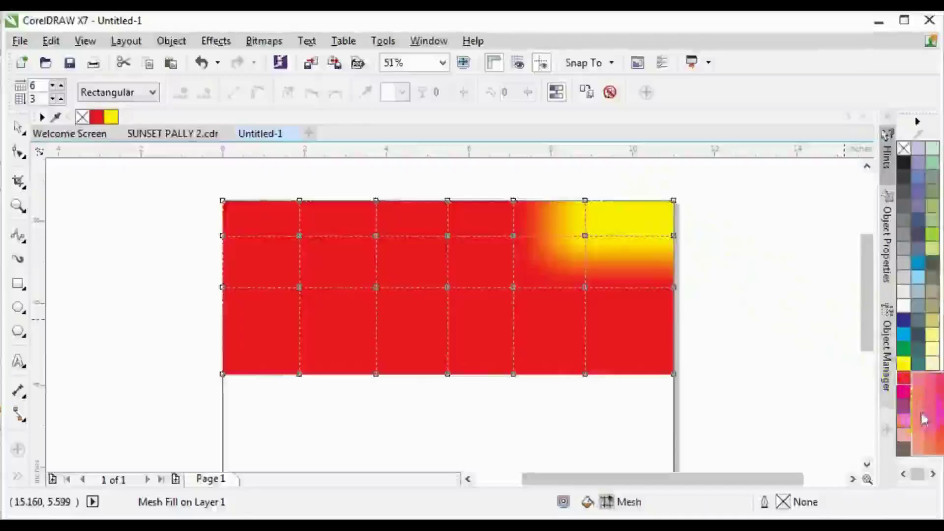
{"action": "left_click_drag", "start_coordinate": [928, 418], "coordinate": [626, 316]}
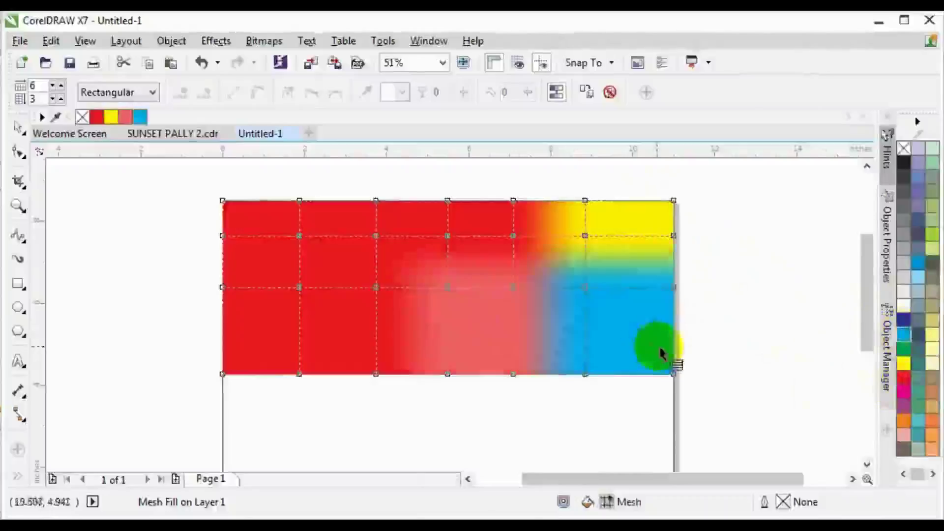
{"action": "key", "text": "ctrl+z"}
{"action": "key", "text": "ctrl+z"}
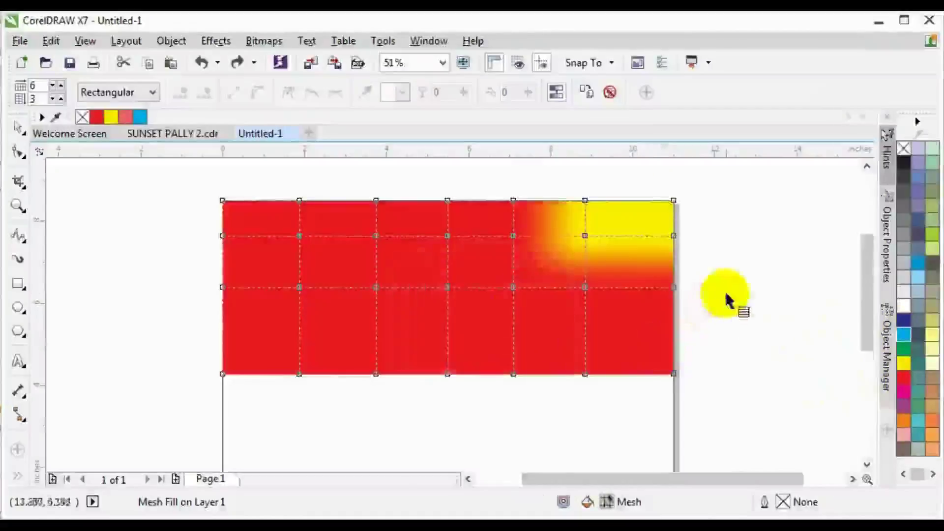
Colour the eight mesh nodes of the two inner rows, from the left edge to the centre, dark red (C:19 M:100 Y:100 K:18).
{"action": "left_click_drag", "start_coordinate": [536, 296], "coordinate": [422, 287]}
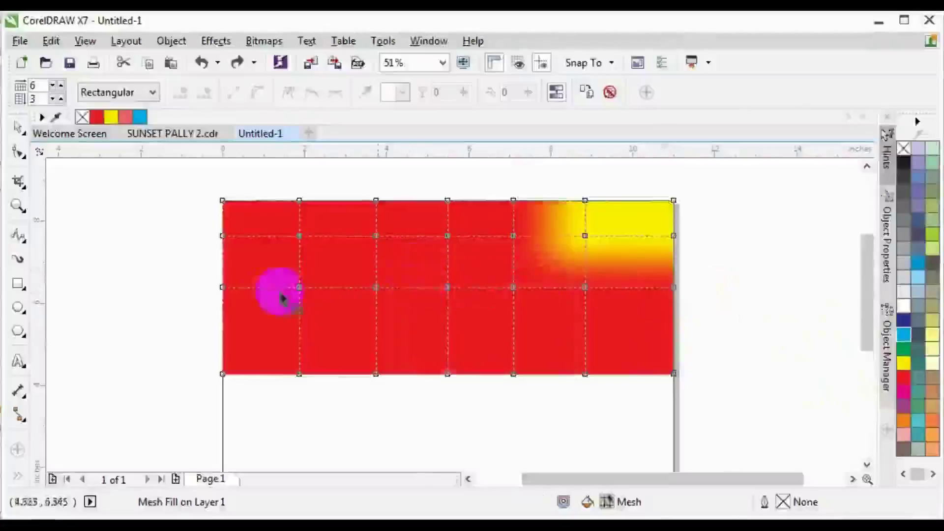
{"action": "left_click_drag", "start_coordinate": [176, 228], "coordinate": [485, 310]}
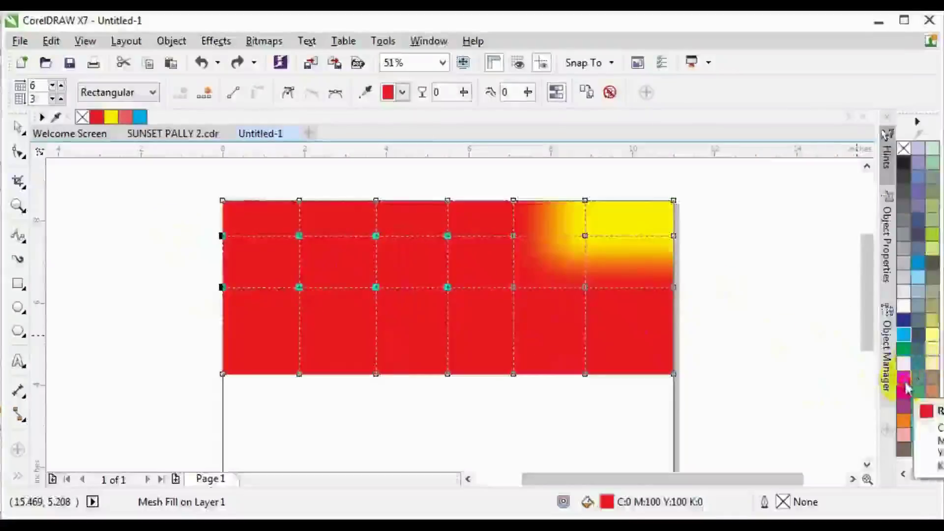
{"action": "left_click", "coordinate": [906, 387]}
{"action": "left_click", "coordinate": [925, 428]}
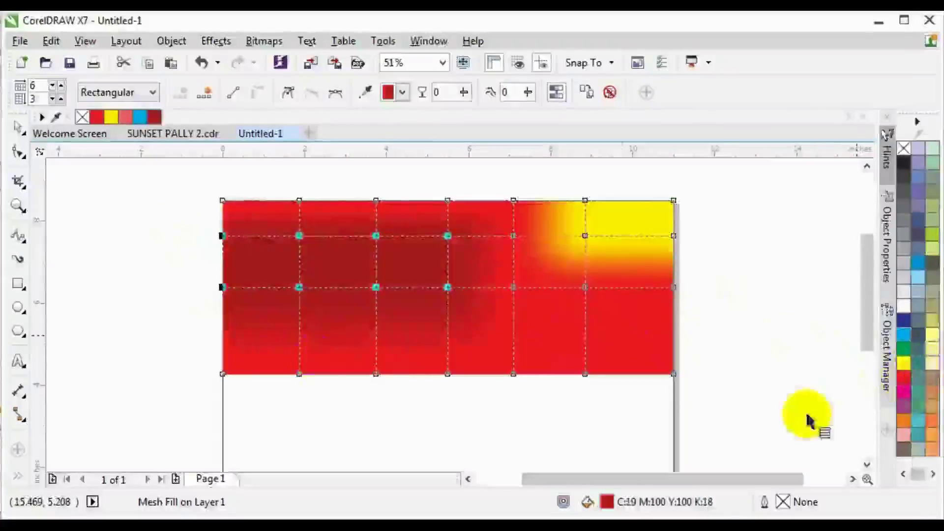
{"action": "left_click", "coordinate": [148, 261]}
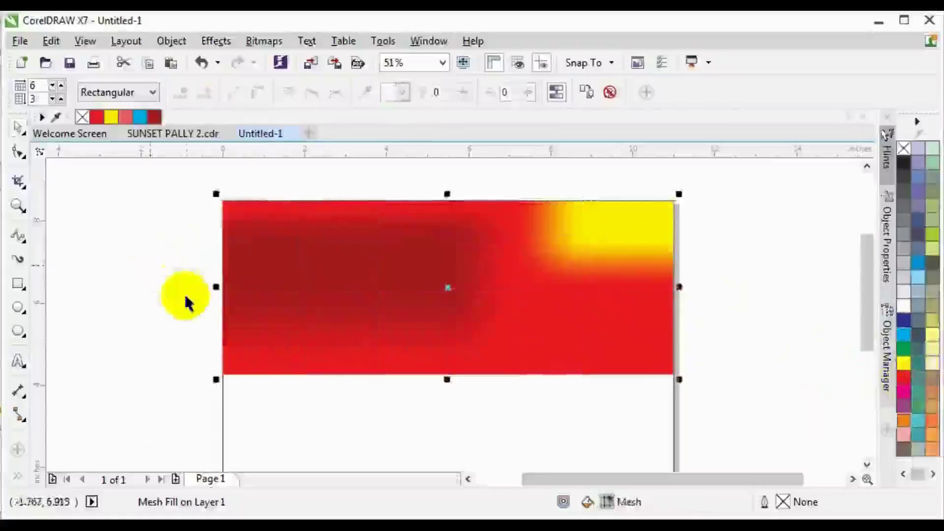
{"action": "left_click", "coordinate": [238, 409]}
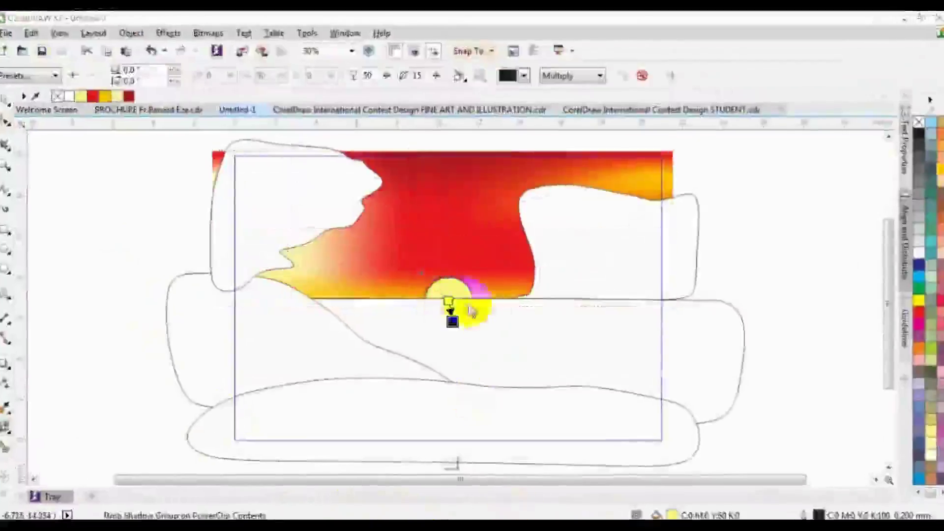
{"action": "left_click", "coordinate": [451, 318]}
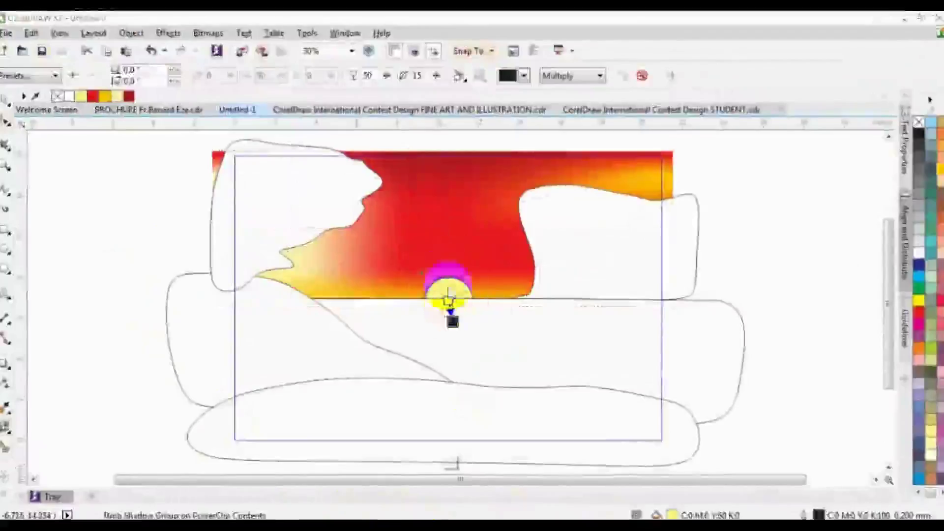
{"action": "left_click", "coordinate": [449, 304]}
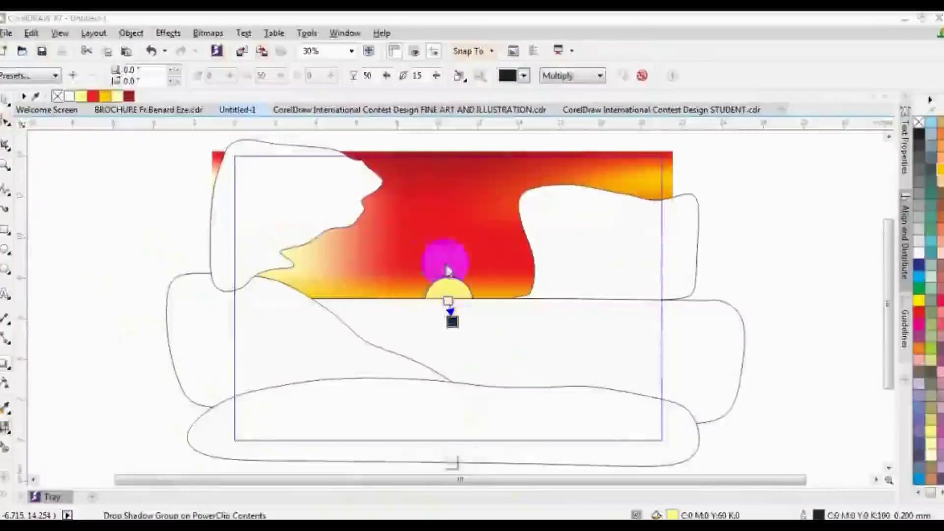
{"action": "left_click", "coordinate": [422, 325]}
{"action": "left_click", "coordinate": [470, 275]}
{"action": "left_click", "coordinate": [420, 290]}
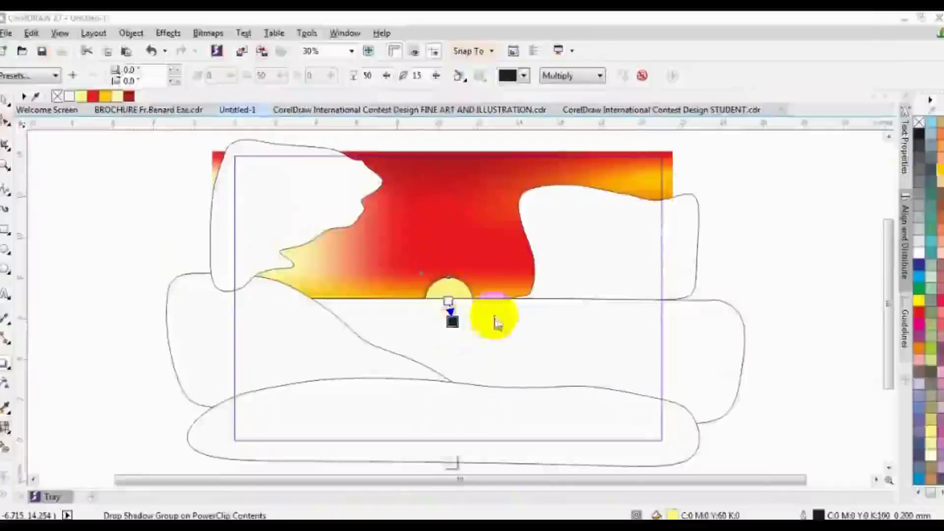
{"action": "left_click", "coordinate": [449, 290]}
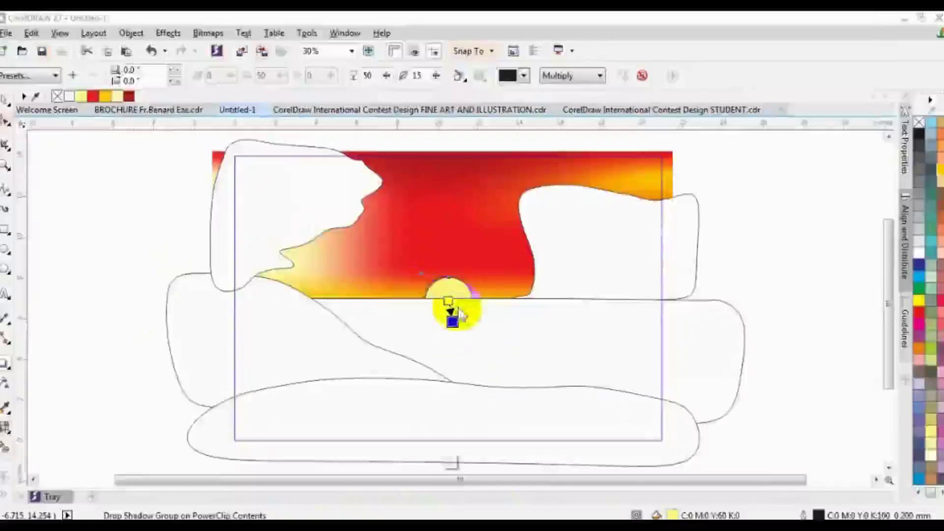
{"action": "left_click", "coordinate": [434, 301]}
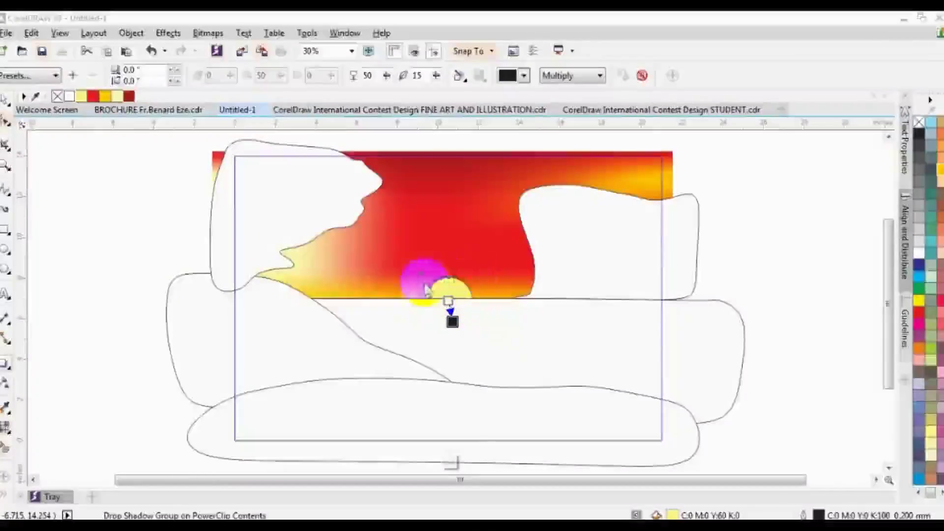
{"action": "left_click", "coordinate": [481, 289]}
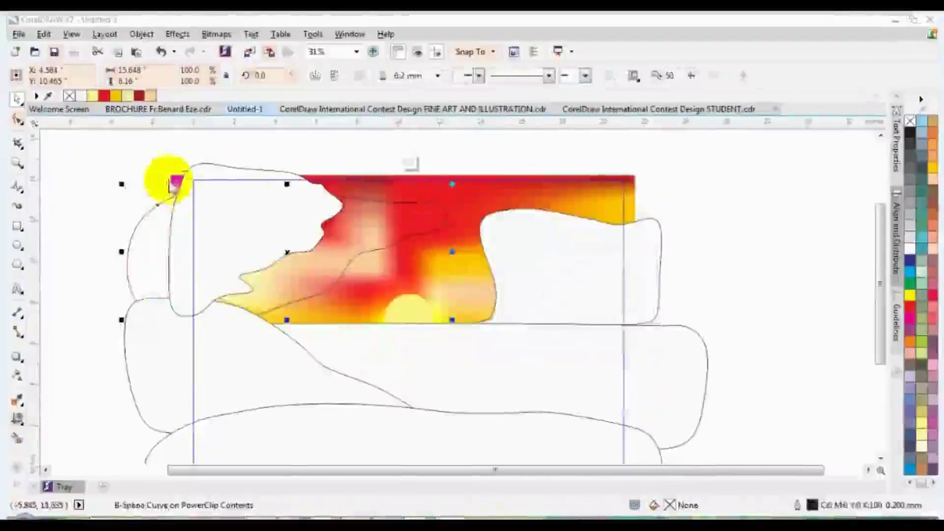
{"action": "left_click", "coordinate": [629, 212]}
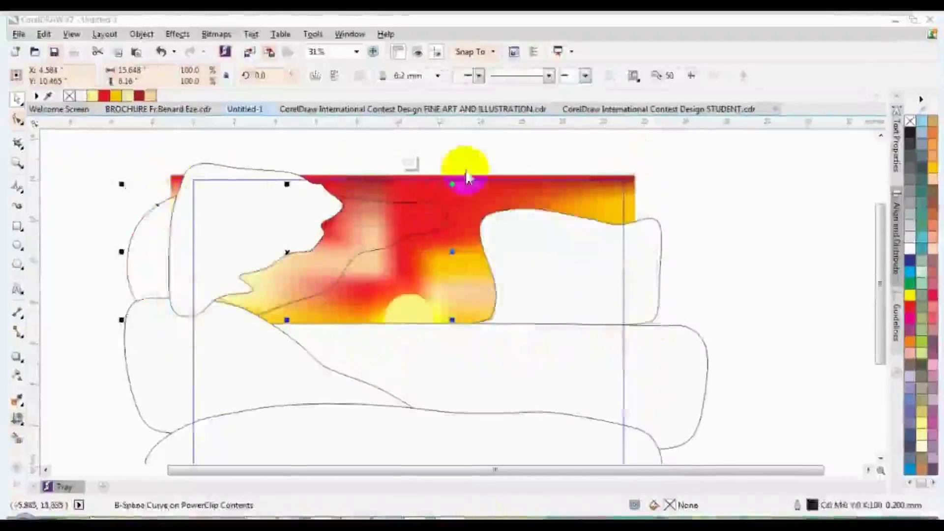
{"action": "left_click", "coordinate": [181, 185]}
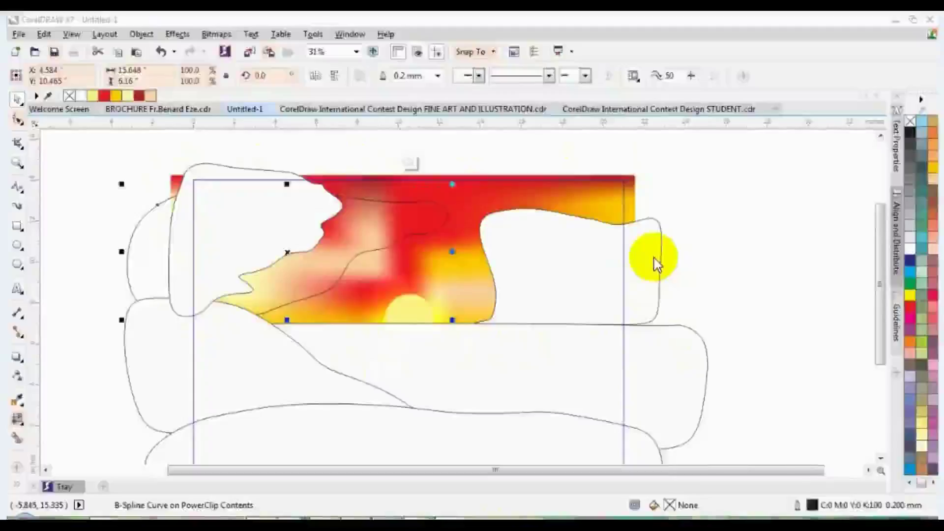
{"action": "left_click", "coordinate": [603, 216]}
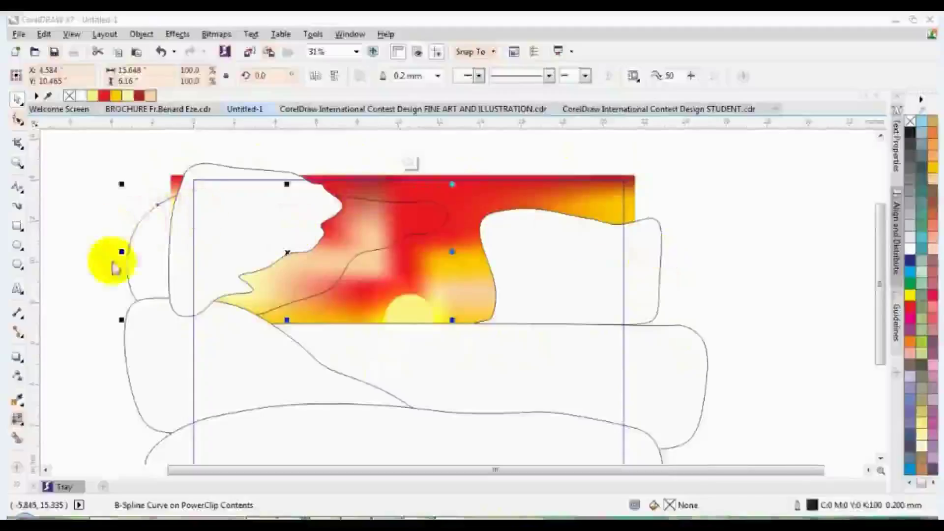
Convert the dark red cloud shape in the sky to a 72 dpi CMYK bitmap with a transparent background.
{"action": "left_click", "coordinate": [428, 221]}
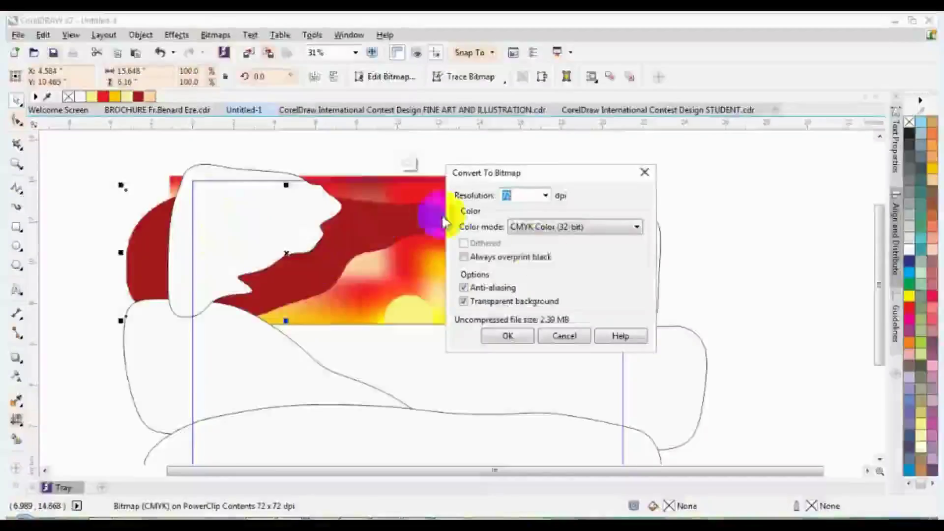
{"action": "left_click", "coordinate": [510, 337]}
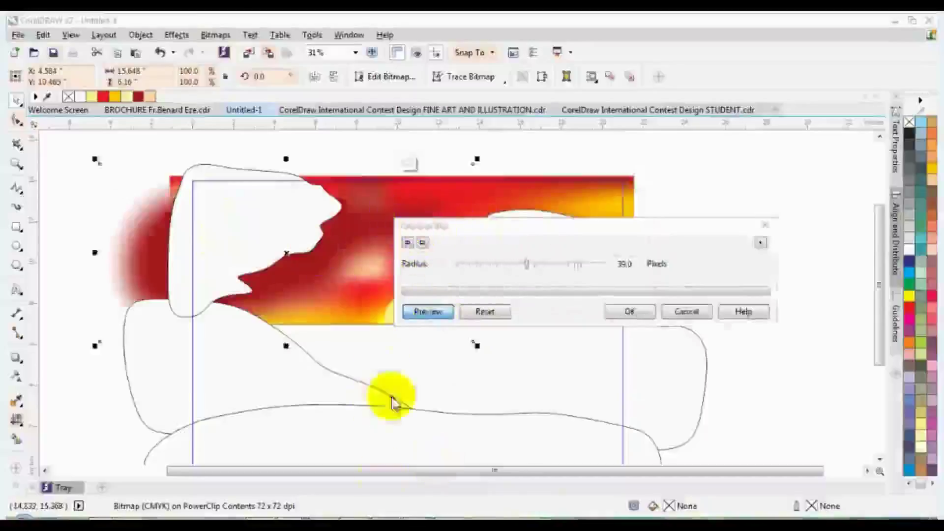
{"action": "left_click", "coordinate": [279, 320]}
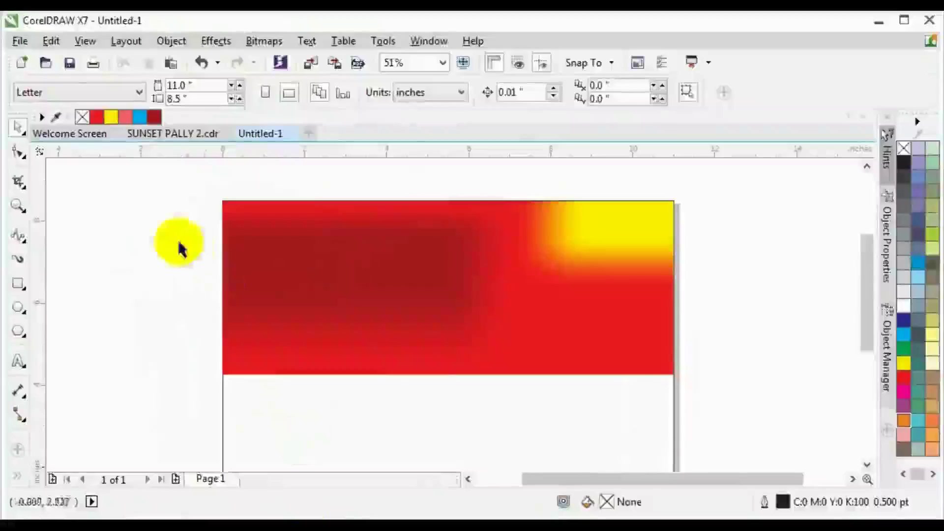
In the practice document, draw a closed B-spline cloud about 7.1 by 3.8 inches across the left half of the mesh-filled rectangle.
{"action": "left_click", "coordinate": [275, 240]}
{"action": "left_click", "coordinate": [73, 244]}
{"action": "key", "text": "F5"}
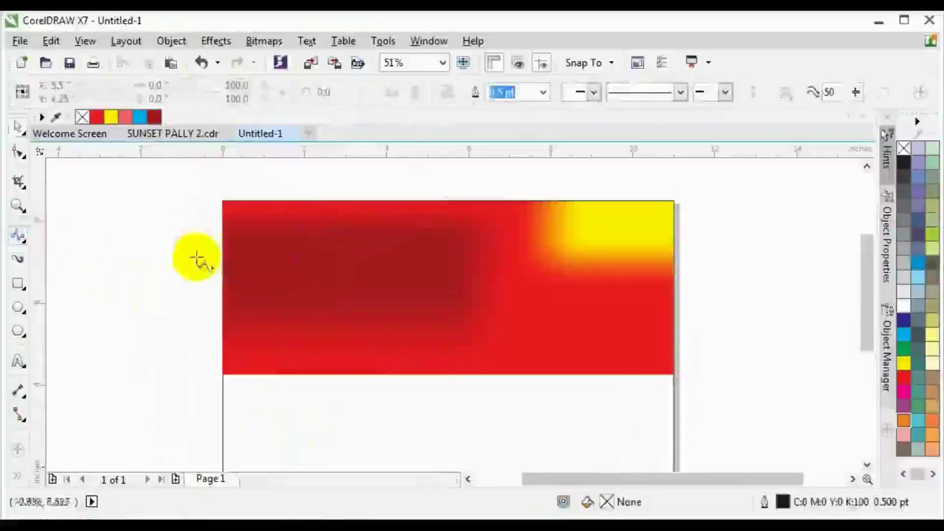
{"action": "mouse_move", "coordinate": [200, 244]}
{"action": "left_mouse_down"}
{"action": "mouse_move", "coordinate": [379, 225]}
{"action": "mouse_move", "coordinate": [439, 228]}
{"action": "mouse_move", "coordinate": [466, 254]}
{"action": "mouse_move", "coordinate": [456, 281]}
{"action": "mouse_move", "coordinate": [338, 305]}
{"action": "mouse_move", "coordinate": [323, 353]}
{"action": "mouse_move", "coordinate": [279, 381]}
{"action": "mouse_move", "coordinate": [160, 383]}
{"action": "mouse_move", "coordinate": [203, 247]}
{"action": "left_mouse_up"}
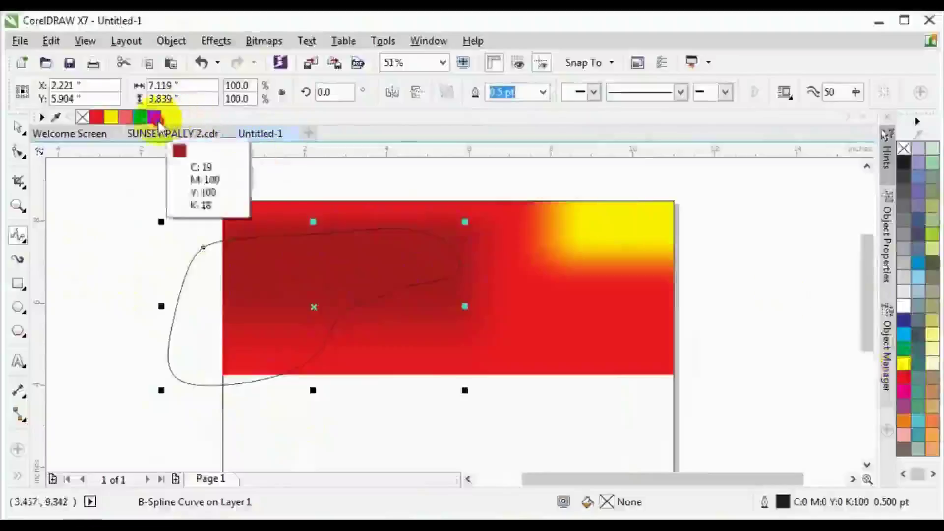
Fill the cloud curve with a very dark brown-red shade of the document's dark red and remove its outline.
{"action": "left_click_drag", "start_coordinate": [154, 117], "coordinate": [235, 162]}
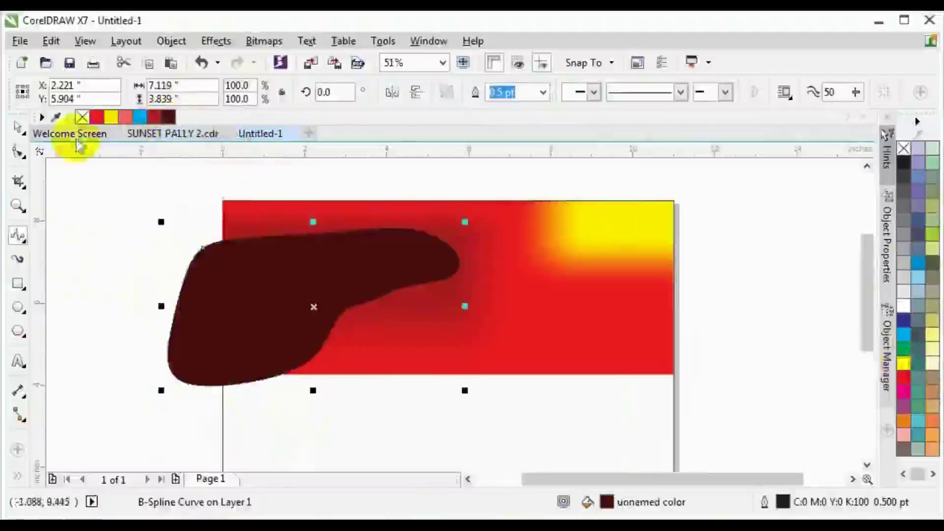
{"action": "right_click", "coordinate": [82, 117]}
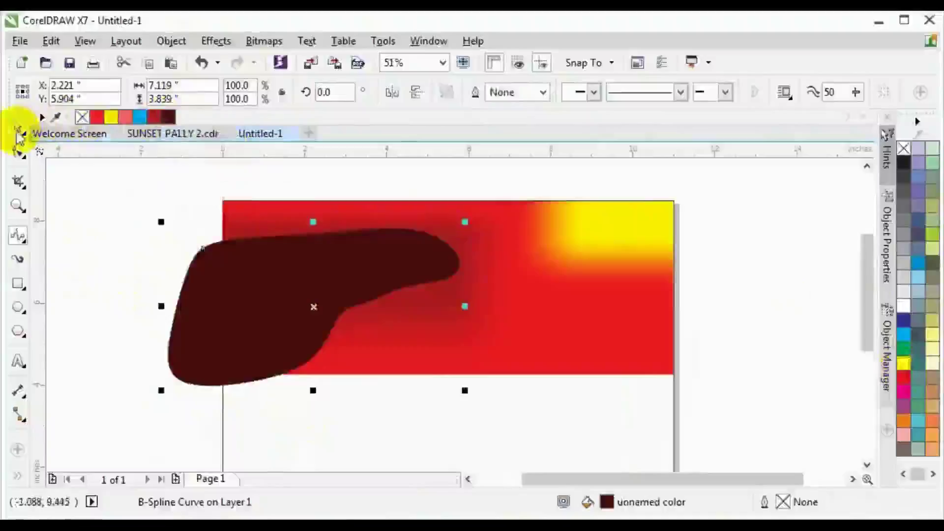
Convert the dark cloud curve to a 72 dpi CMYK bitmap with anti-aliasing and a transparent background.
{"action": "left_click", "coordinate": [264, 41]}
{"action": "left_click", "coordinate": [317, 40]}
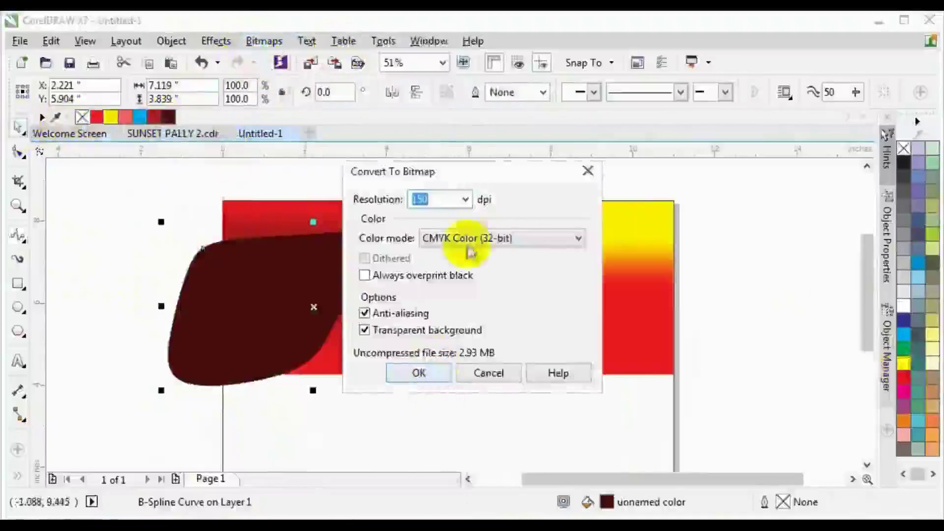
{"action": "left_click", "coordinate": [465, 200]}
{"action": "left_click", "coordinate": [453, 230]}
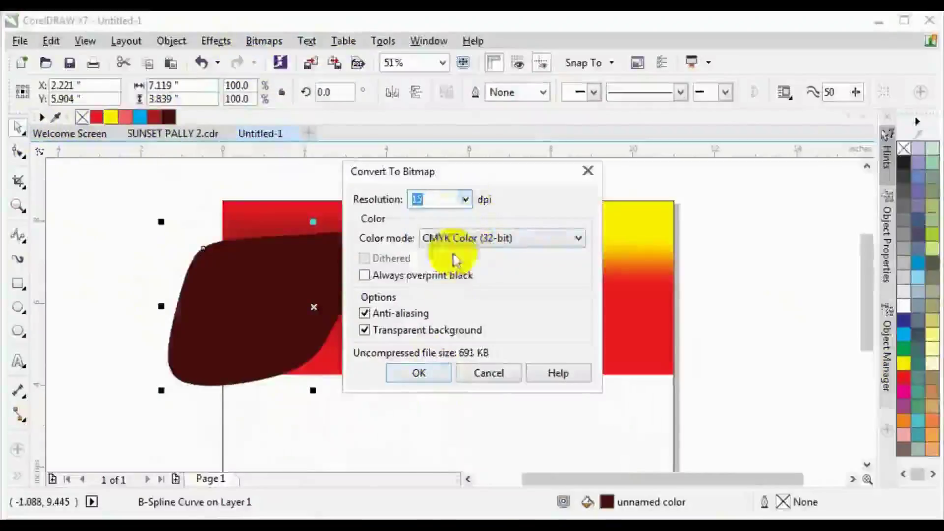
{"action": "left_click", "coordinate": [419, 373]}
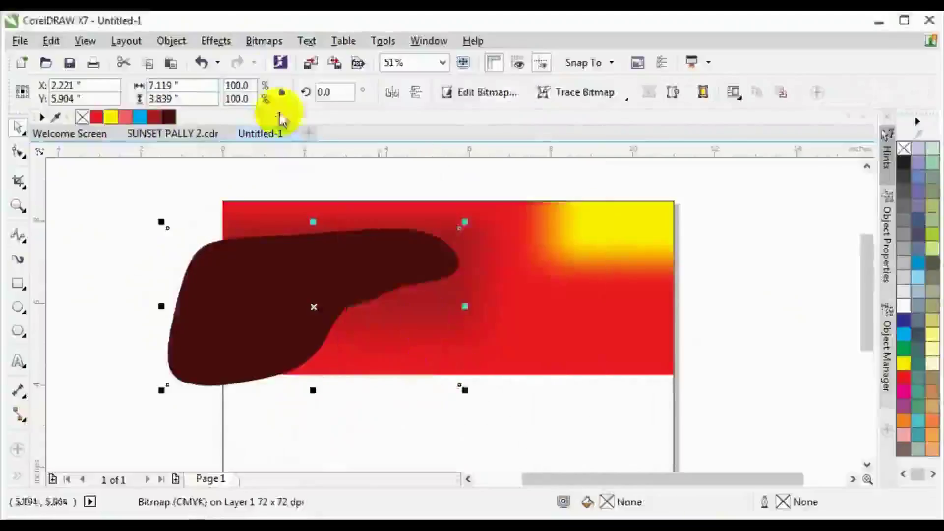
Apply a strong Gaussian Blur to the dark cloud bitmap so that its edges fade softly into the sky.
{"action": "left_click", "coordinate": [265, 41]}
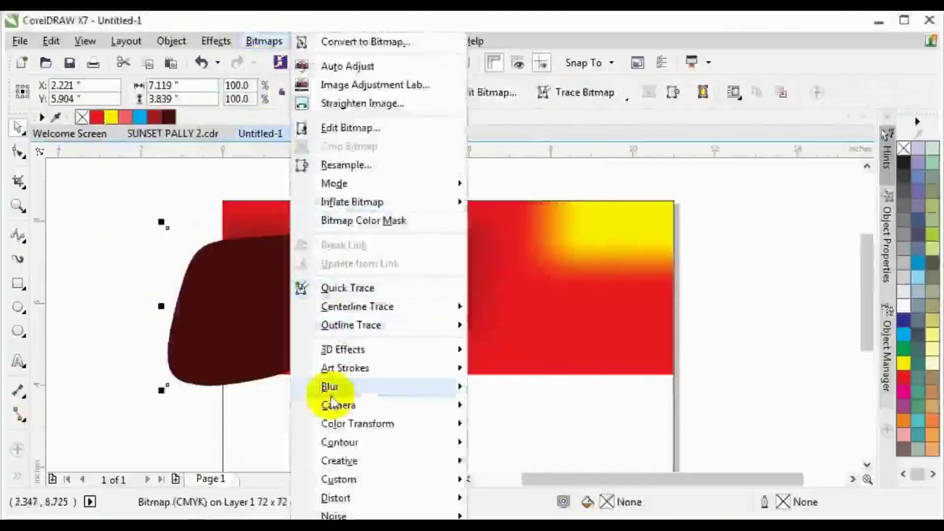
{"action": "mouse_move", "coordinate": [334, 394]}
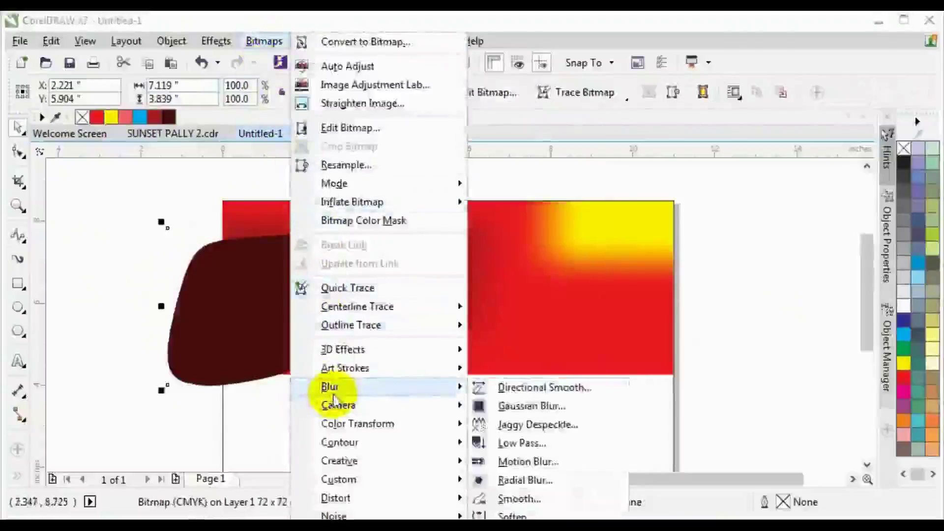
{"action": "left_click", "coordinate": [531, 406]}
{"action": "left_click_drag", "start_coordinate": [517, 202], "coordinate": [708, 211]}
{"action": "left_click", "coordinate": [579, 259]}
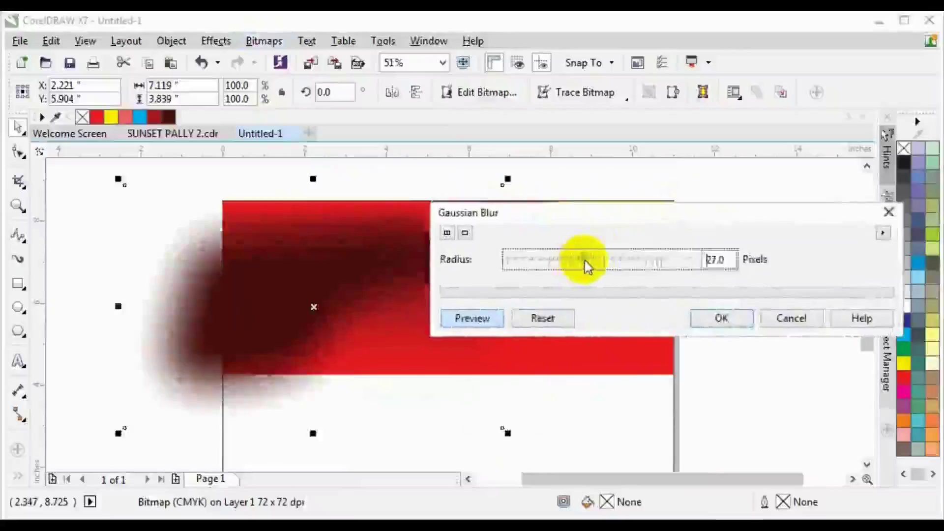
{"action": "left_click", "coordinate": [593, 261]}
{"action": "left_click", "coordinate": [747, 319]}
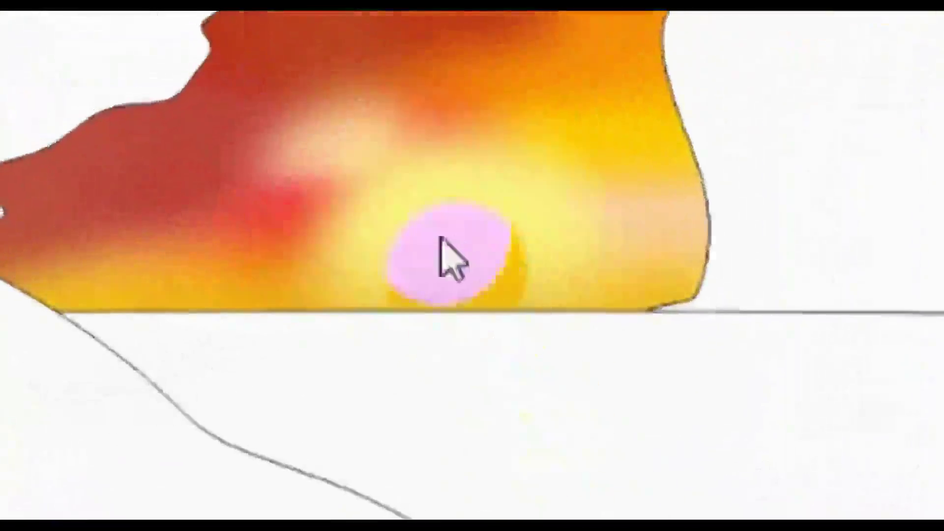
{"action": "mouse_move", "coordinate": [441, 238]}
{"action": "left_mouse_down"}
{"action": "mouse_move", "coordinate": [492, 205]}
{"action": "mouse_move", "coordinate": [404, 231]}
{"action": "mouse_move", "coordinate": [411, 270]}
{"action": "mouse_move", "coordinate": [467, 217]}
{"action": "mouse_move", "coordinate": [390, 253]}
{"action": "mouse_move", "coordinate": [455, 230]}
{"action": "left_mouse_up"}
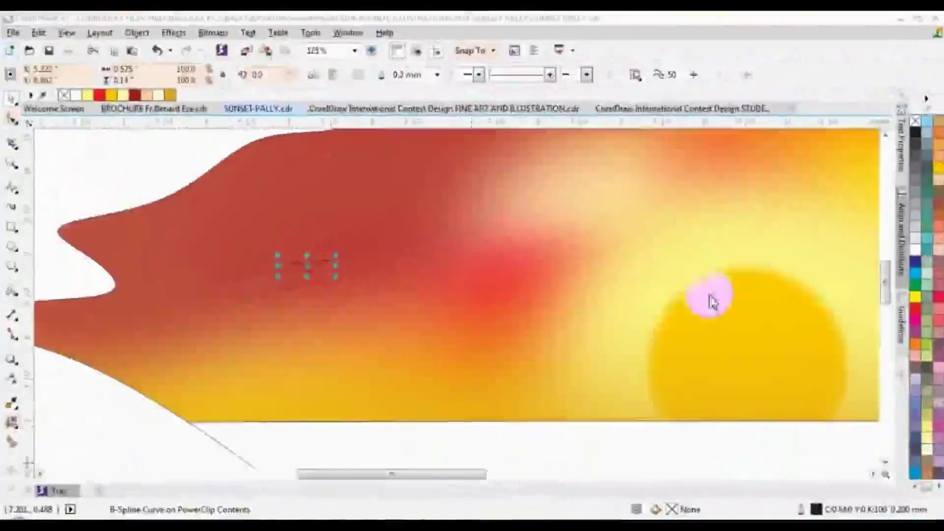
{"action": "mouse_move", "coordinate": [708, 301]}
{"action": "left_mouse_down"}
{"action": "mouse_move", "coordinate": [728, 284]}
{"action": "mouse_move", "coordinate": [609, 309]}
{"action": "left_mouse_up"}
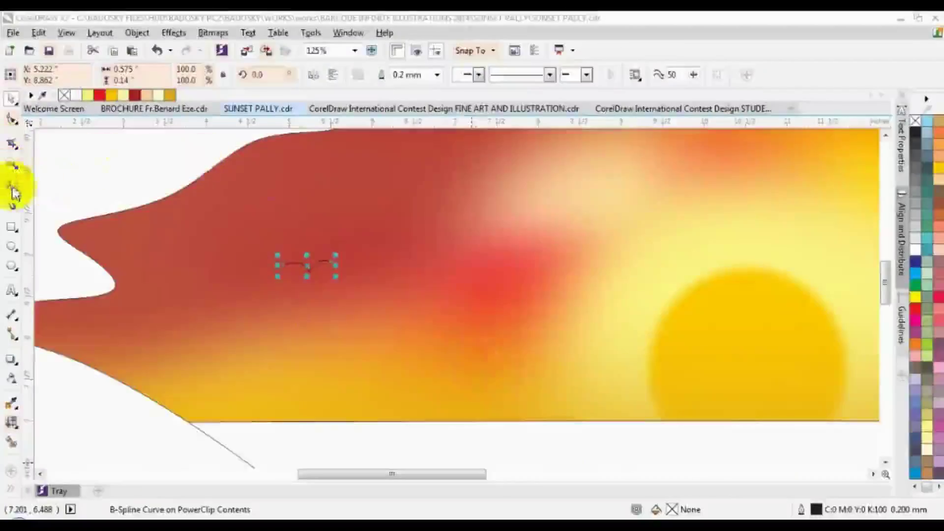
Switch to the Untitled-1 document and sketch a small V-shaped flying bird, about 1.3 inches wide, below the dark cloud with a B-spline.
{"action": "mouse_move", "coordinate": [236, 518]}
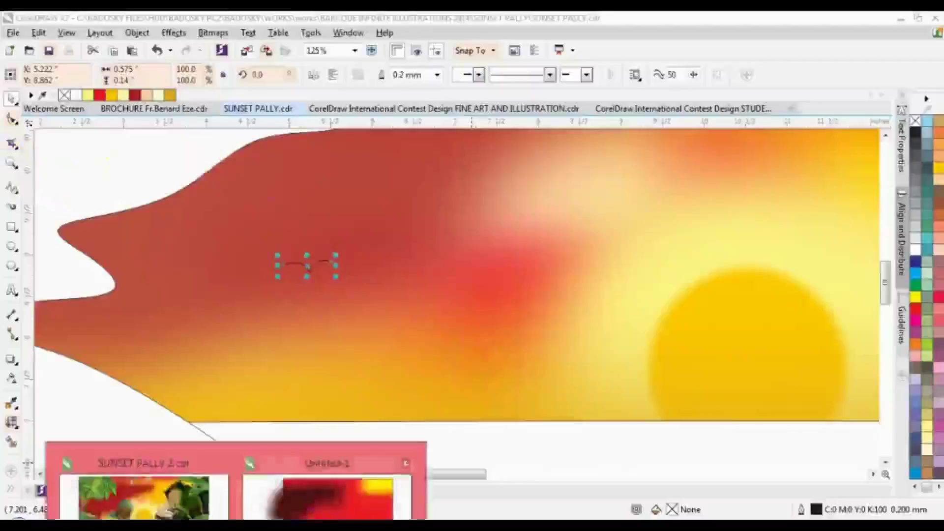
{"action": "left_click", "coordinate": [326, 486]}
{"action": "left_click", "coordinate": [18, 236]}
{"action": "mouse_move", "coordinate": [375, 301]}
{"action": "left_mouse_down"}
{"action": "mouse_move", "coordinate": [399, 302]}
{"action": "mouse_move", "coordinate": [399, 319]}
{"action": "left_mouse_up"}
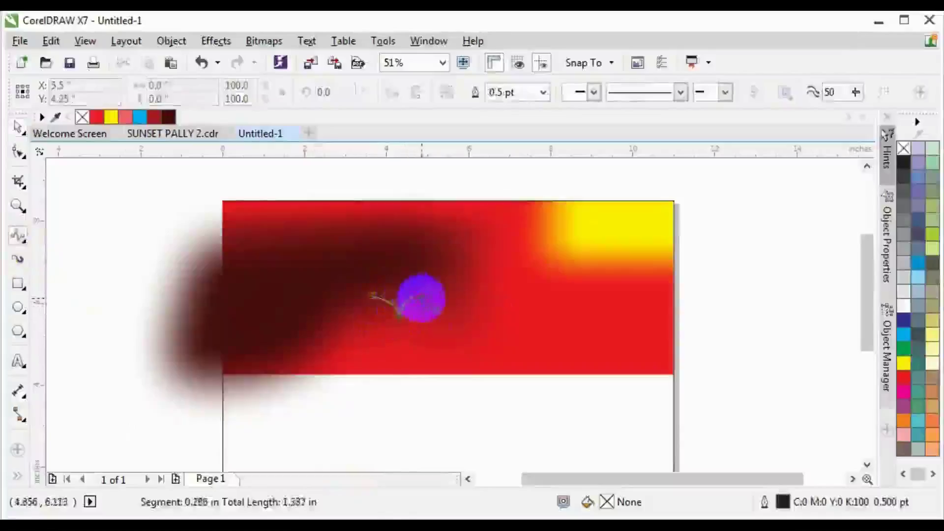
{"action": "double_click", "coordinate": [426, 298]}
{"action": "left_click_drag", "start_coordinate": [427, 289], "coordinate": [422, 295]}
{"action": "left_click", "coordinate": [65, 254]}
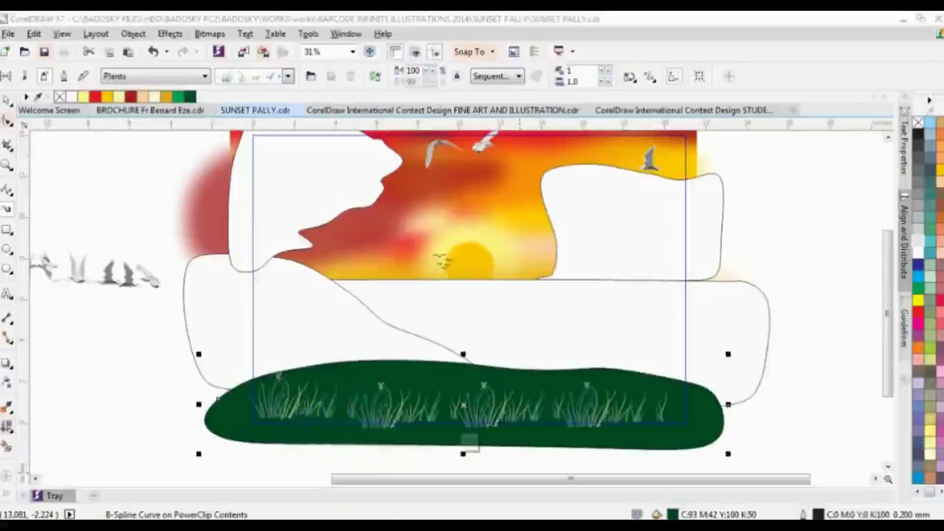
Draw a closed B-spline ground shape about 12.7 by 2.9 inches, spanning the page's lower edge and extending past both sides.
{"action": "left_click", "coordinate": [221, 380]}
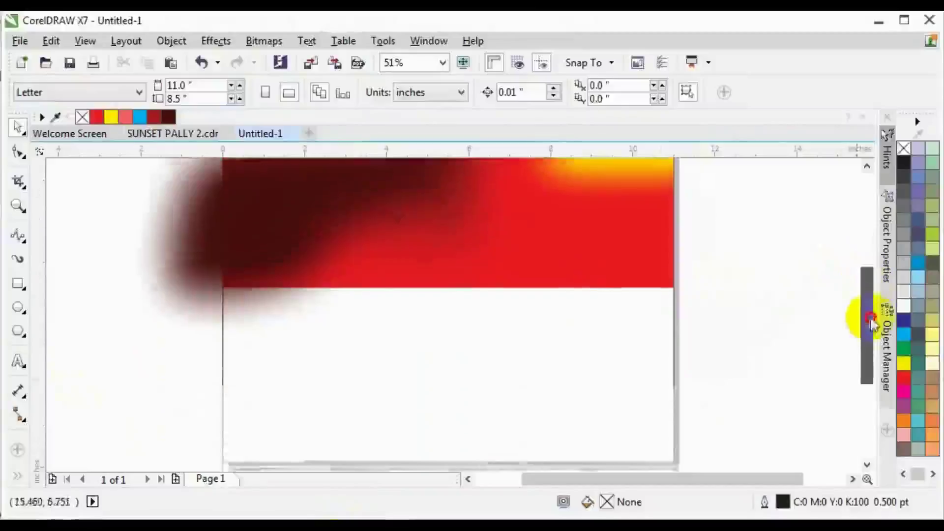
{"action": "left_click_drag", "start_coordinate": [871, 322], "coordinate": [871, 333]}
{"action": "left_click", "coordinate": [18, 236]}
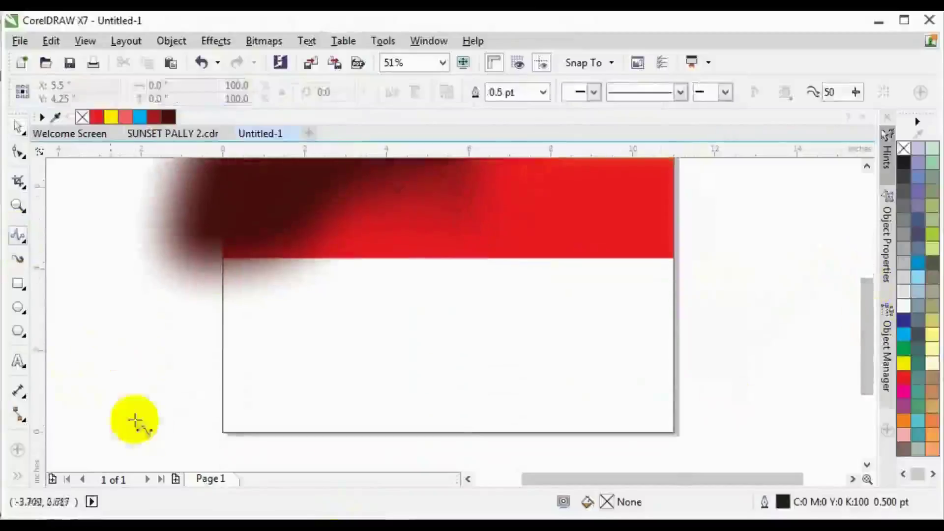
{"action": "left_click", "coordinate": [176, 419]}
{"action": "left_click", "coordinate": [225, 386]}
{"action": "left_click", "coordinate": [331, 354]}
{"action": "left_click", "coordinate": [434, 350]}
{"action": "left_click", "coordinate": [573, 357]}
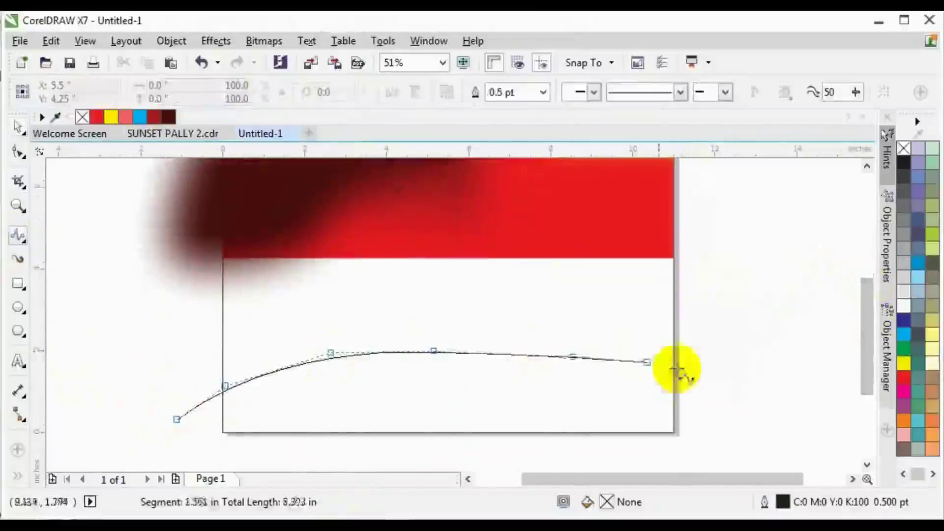
{"action": "left_click", "coordinate": [687, 385]}
{"action": "left_click", "coordinate": [695, 412]}
{"action": "left_click", "coordinate": [695, 437]}
{"action": "left_click", "coordinate": [658, 468]}
{"action": "left_click", "coordinate": [505, 450]}
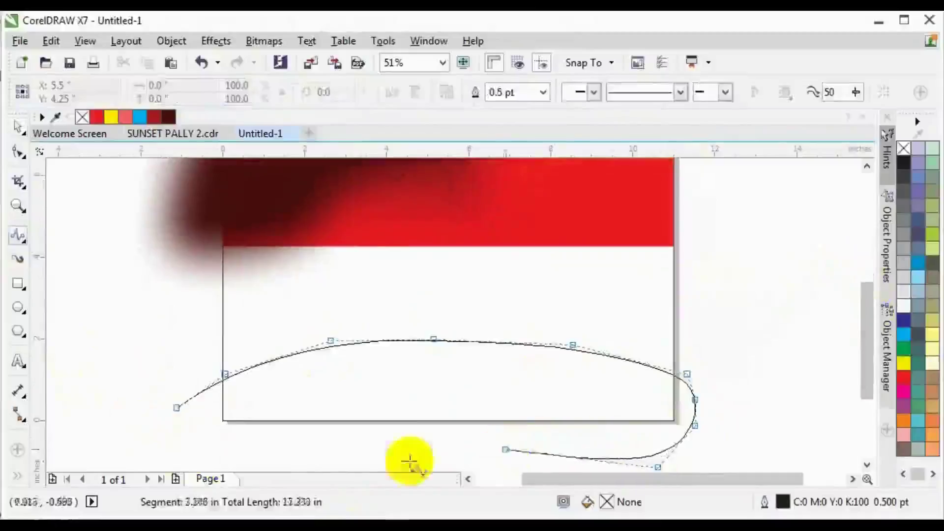
{"action": "left_click", "coordinate": [183, 458]}
{"action": "left_click", "coordinate": [176, 408]}
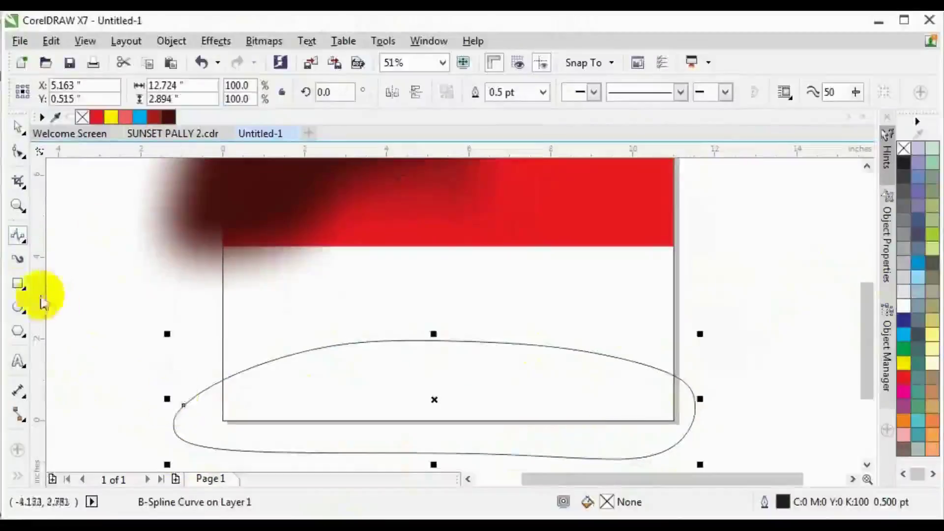
Fill the ground shape with dark green (C93 M42 Y100 K50) and deselect it.
{"action": "left_click", "coordinate": [908, 343]}
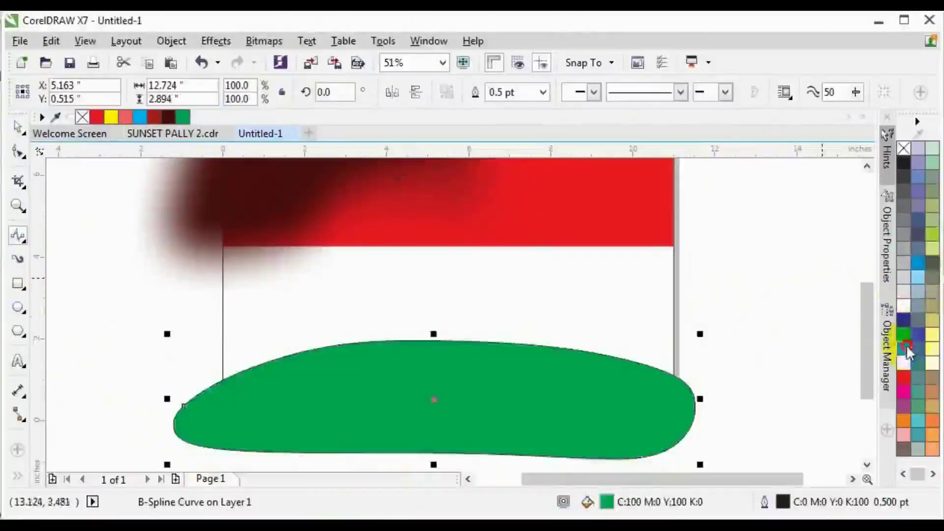
{"action": "left_click", "coordinate": [907, 347]}
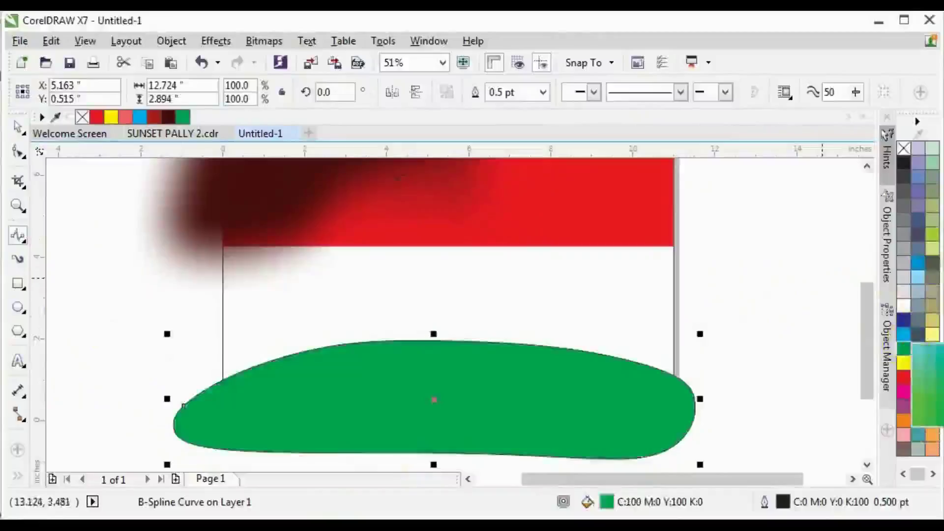
{"action": "left_click", "coordinate": [906, 372]}
{"action": "left_click", "coordinate": [18, 128]}
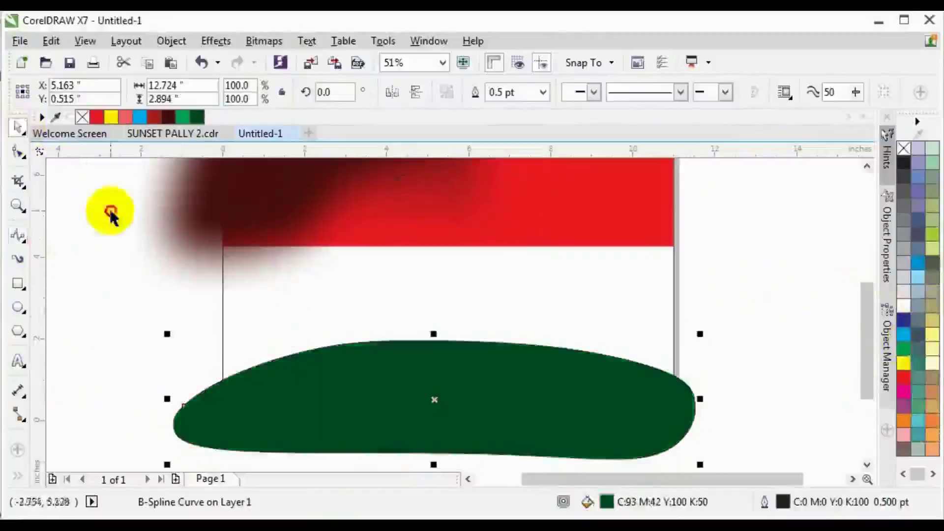
{"action": "left_click", "coordinate": [54, 362]}
Spray a row of trees just above the ground shape with the Artistic Media sprayer's Plants category, and shift it slightly sideways.
{"action": "left_click", "coordinate": [20, 261]}
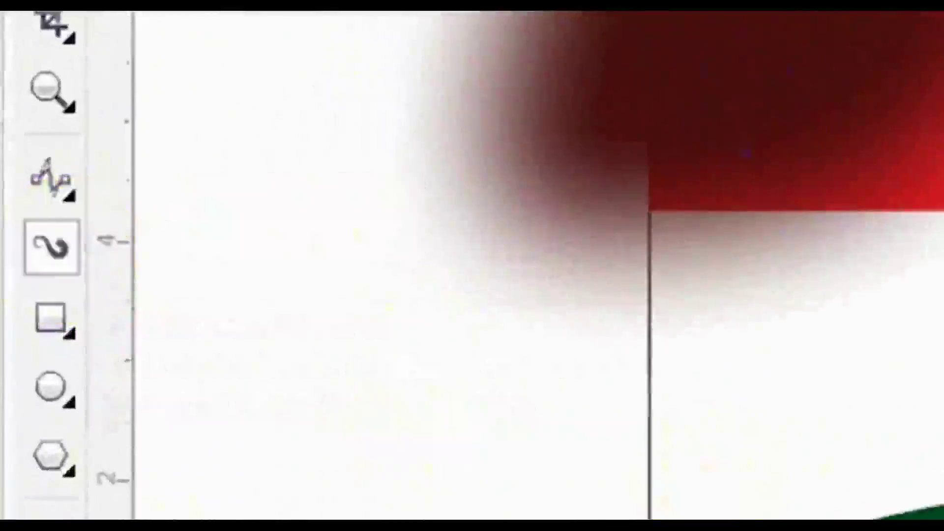
{"action": "left_click", "coordinate": [300, 32]}
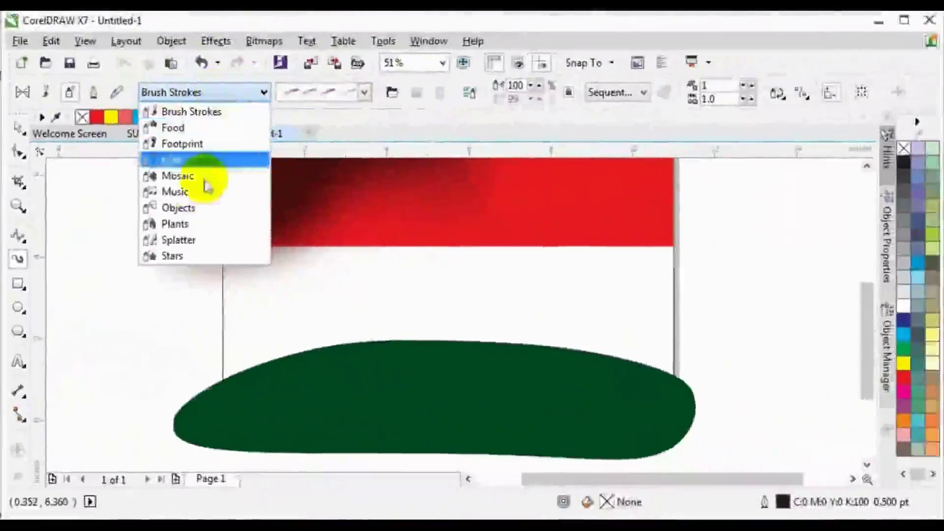
{"action": "left_click", "coordinate": [201, 225]}
{"action": "left_click", "coordinate": [363, 95]}
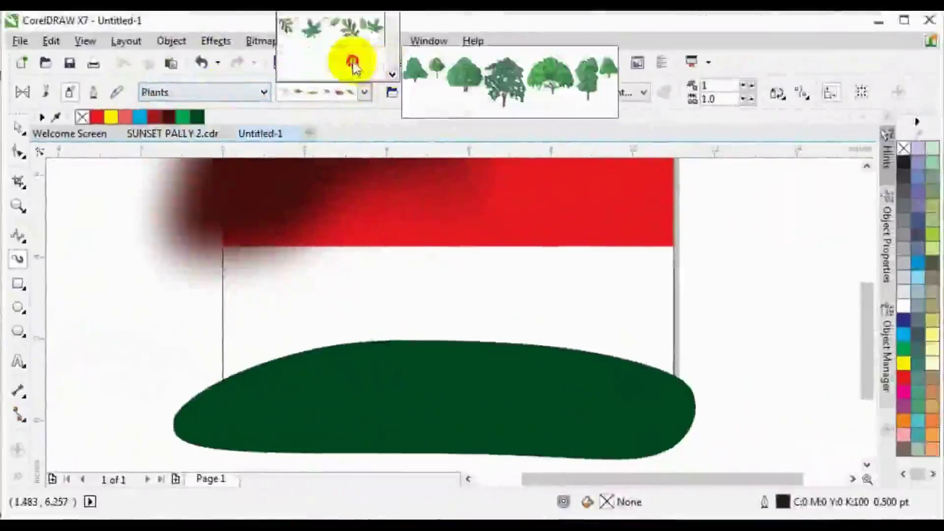
{"action": "left_click", "coordinate": [354, 65]}
{"action": "left_click_drag", "start_coordinate": [402, 318], "coordinate": [656, 327]}
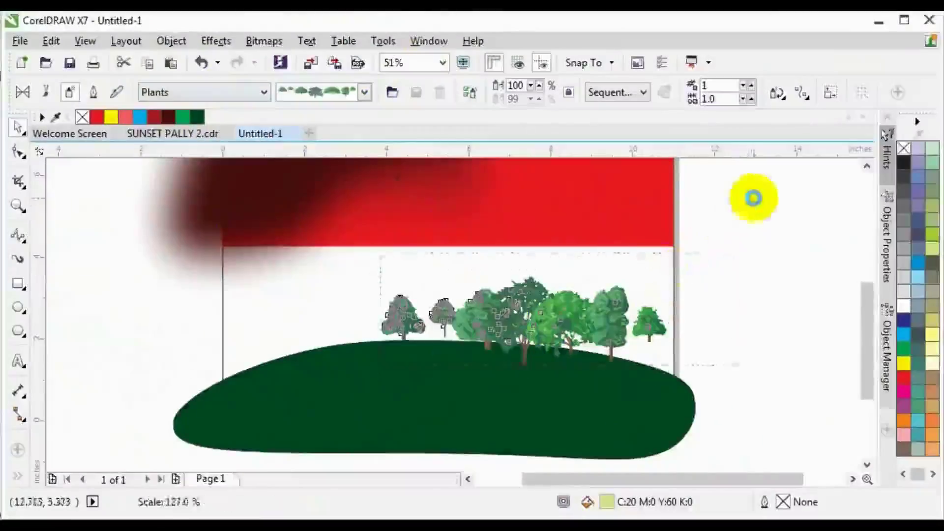
{"action": "left_click_drag", "start_coordinate": [544, 310], "coordinate": [575, 312]}
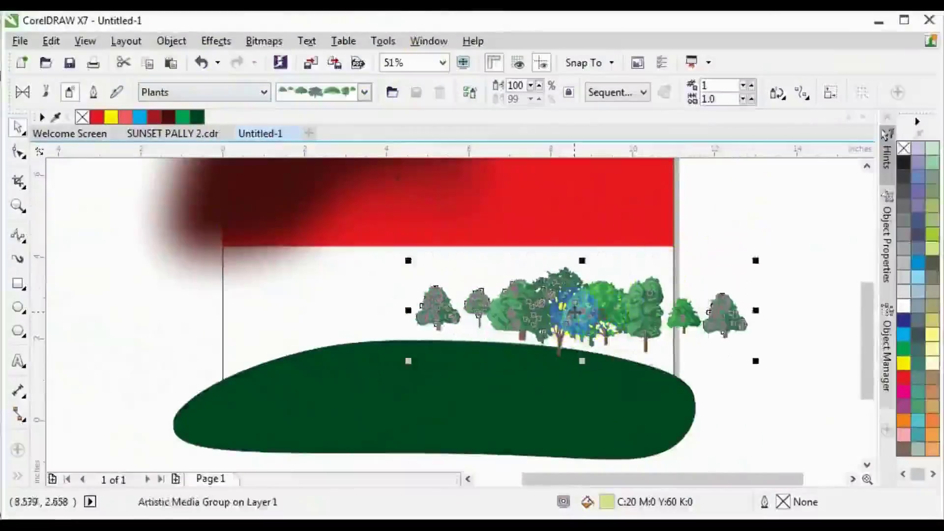
{"action": "left_click", "coordinate": [757, 199]}
{"action": "left_click", "coordinate": [625, 300]}
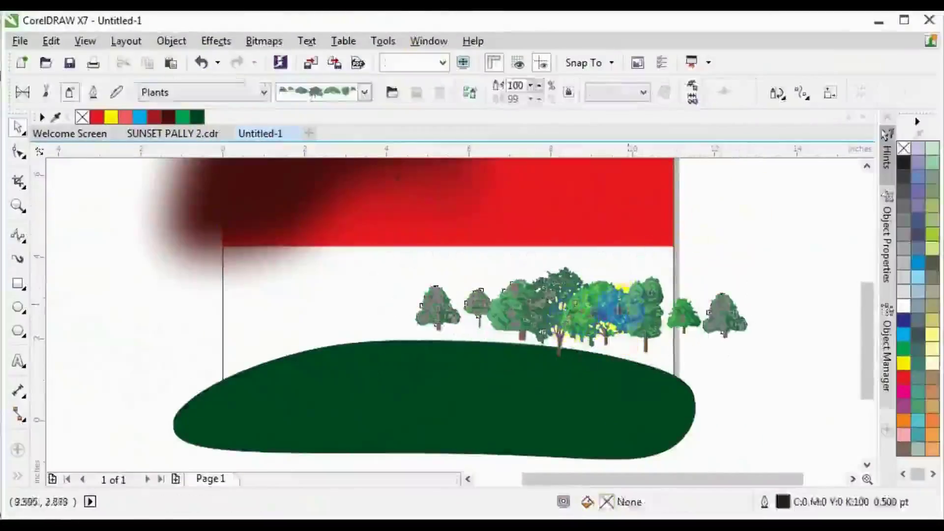
Change the sprayed trees to the grass-tuft pattern from the Plants category and fit the grass onto the ground shape.
{"action": "left_click", "coordinate": [365, 92]}
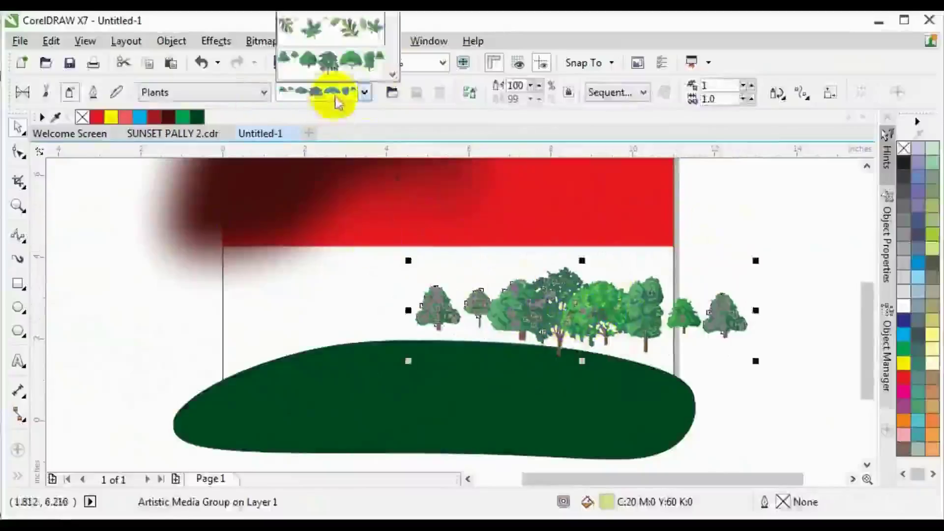
{"action": "left_click", "coordinate": [392, 76]}
{"action": "left_click", "coordinate": [392, 76]}
{"action": "left_click", "coordinate": [392, 76]}
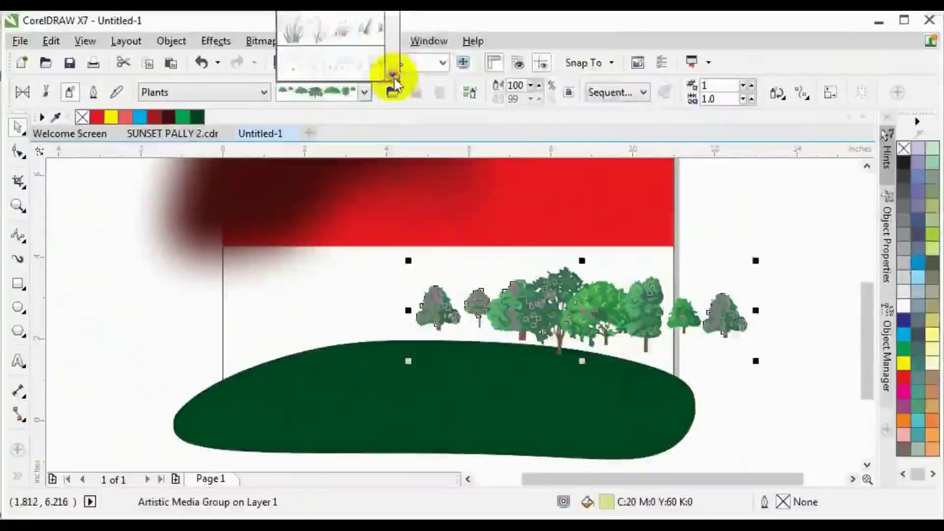
{"action": "left_click", "coordinate": [349, 36]}
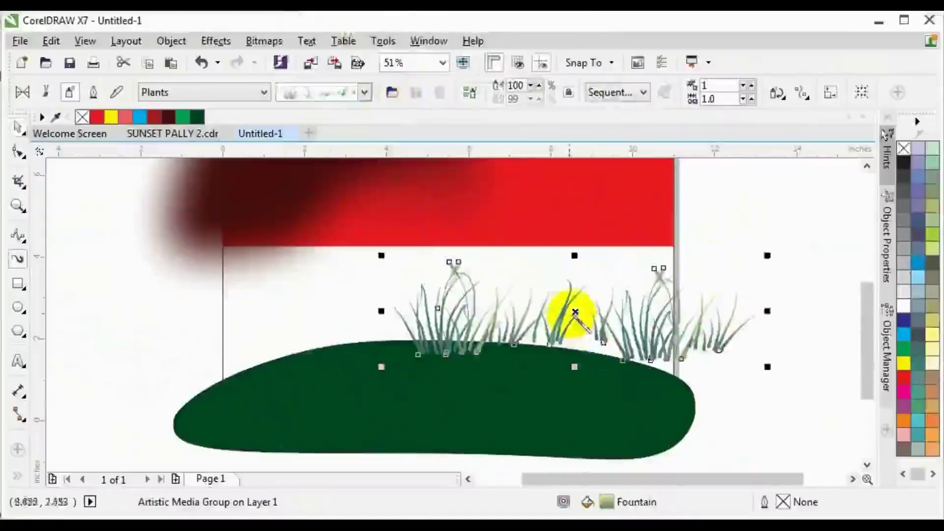
{"action": "mouse_move", "coordinate": [540, 337]}
{"action": "left_mouse_down"}
{"action": "mouse_move", "coordinate": [428, 385]}
{"action": "mouse_move", "coordinate": [393, 422]}
{"action": "left_mouse_up"}
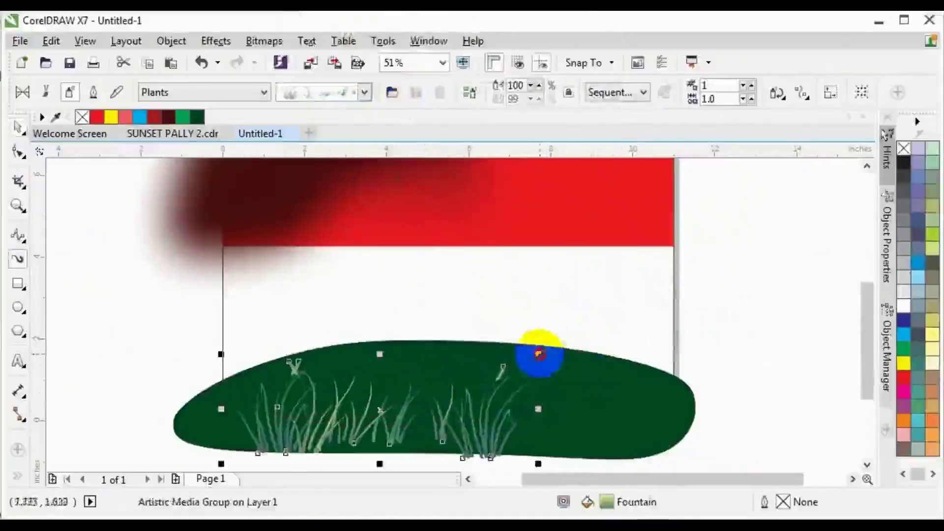
{"action": "left_click_drag", "start_coordinate": [538, 355], "coordinate": [598, 337]}
{"action": "left_click", "coordinate": [337, 398]}
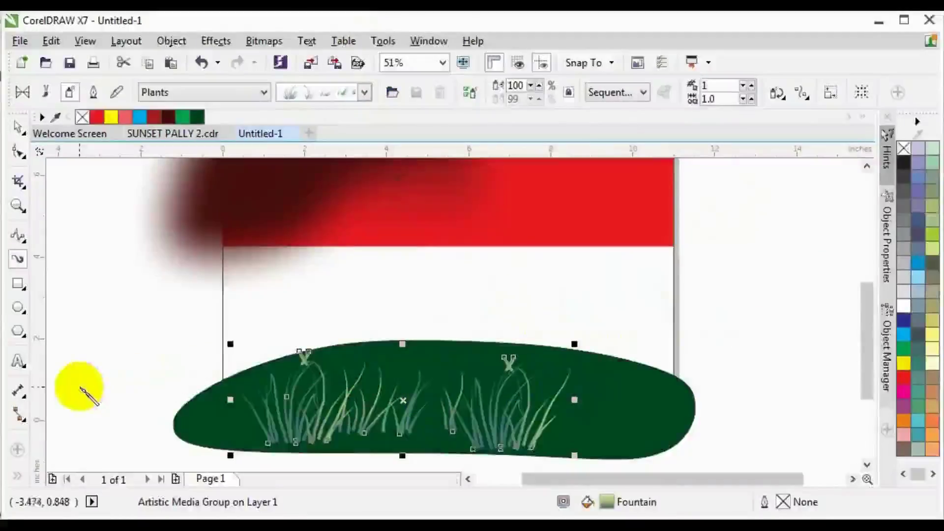
Spray a grass strip about 19 inches wide across the ground and past both sides, replacing the shorter strip.
{"action": "left_click_drag", "start_coordinate": [80, 387], "coordinate": [799, 377]}
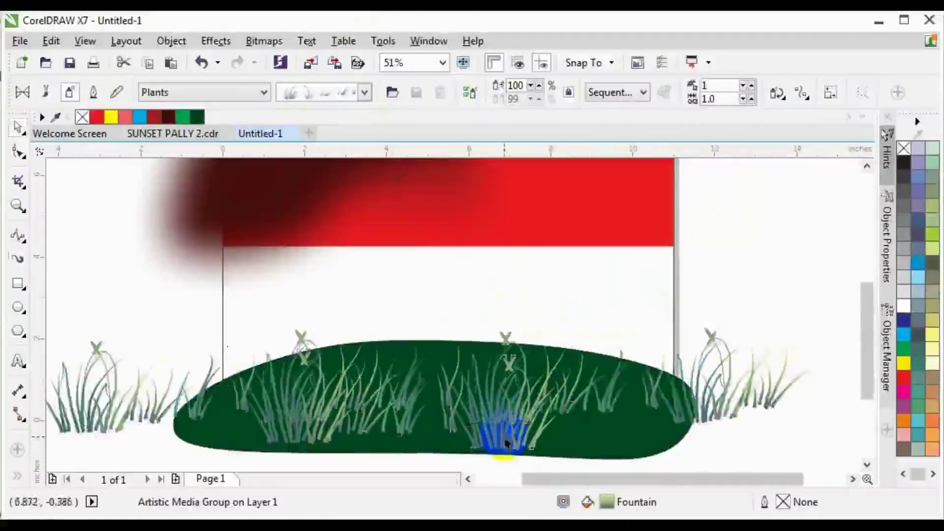
{"action": "left_click", "coordinate": [734, 445]}
{"action": "left_click", "coordinate": [749, 391]}
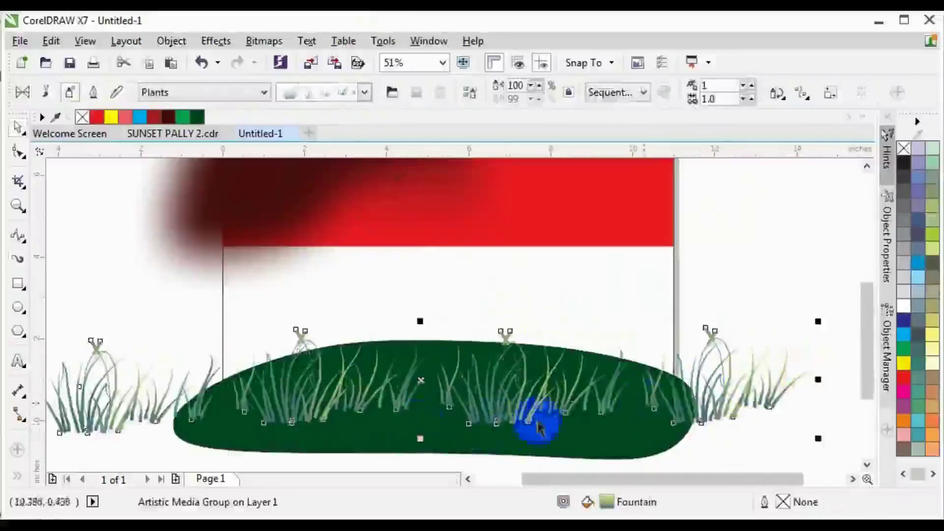
{"action": "mouse_move", "coordinate": [396, 407]}
{"action": "left_mouse_down"}
{"action": "mouse_move", "coordinate": [421, 379]}
{"action": "mouse_move", "coordinate": [432, 389]}
{"action": "left_mouse_up"}
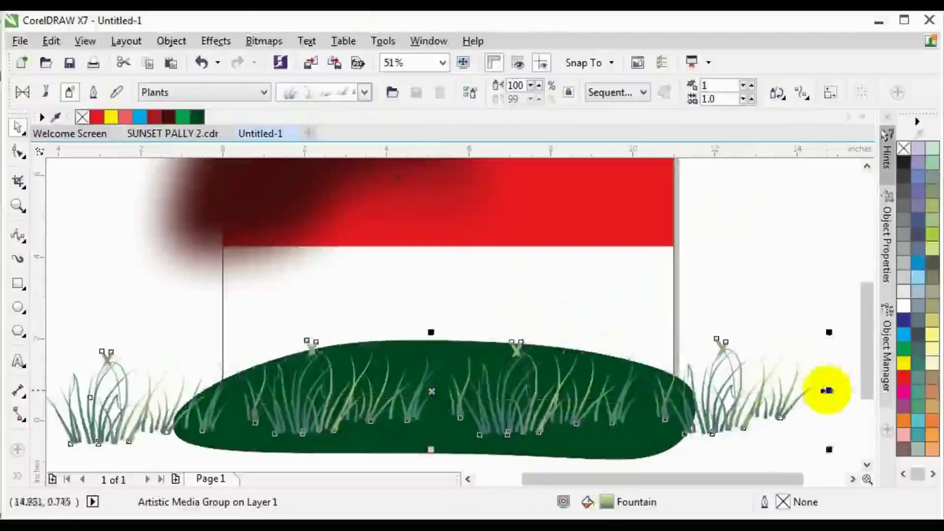
Try to narrow the long grass strip and reposition it on the ground shape, and undo the changes.
{"action": "left_click_drag", "start_coordinate": [828, 391], "coordinate": [232, 395]}
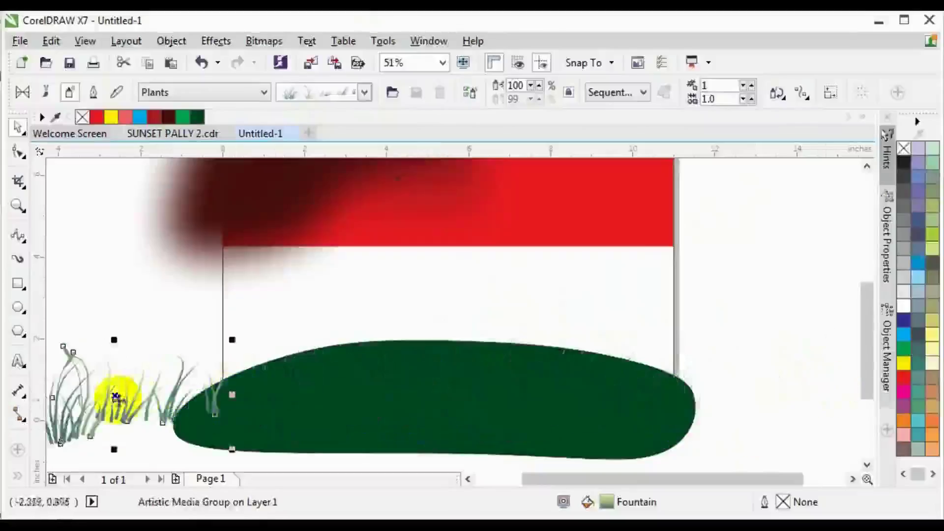
{"action": "left_click_drag", "start_coordinate": [115, 397], "coordinate": [443, 350]}
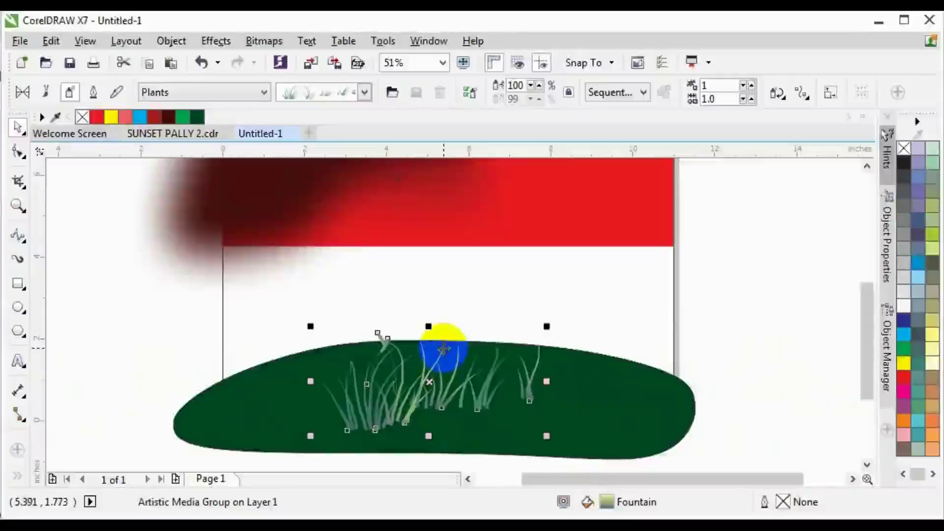
{"action": "left_click_drag", "start_coordinate": [443, 350], "coordinate": [129, 364]}
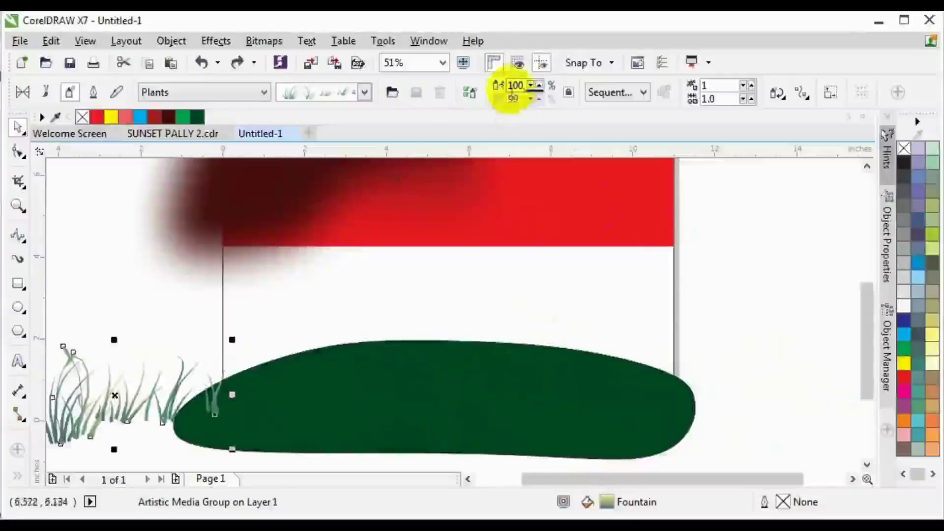
{"action": "left_click", "coordinate": [131, 396]}
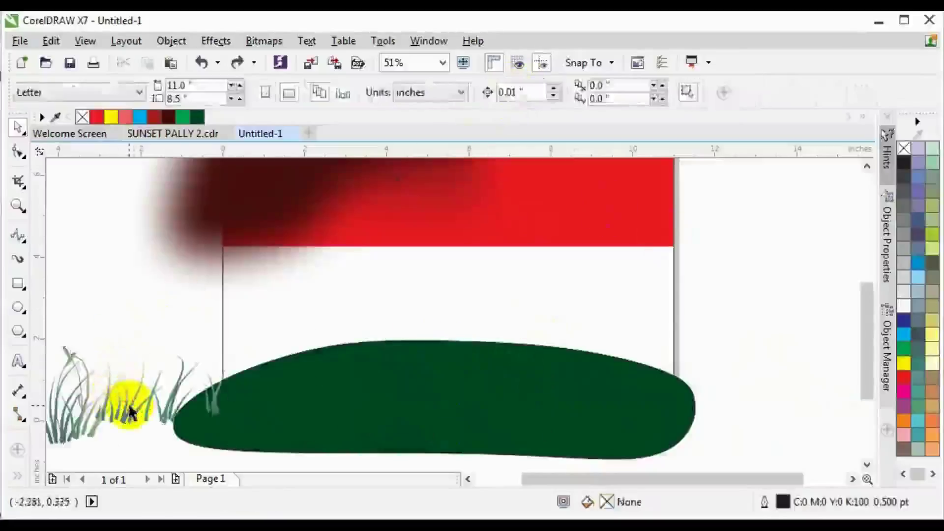
{"action": "key", "text": "ctrl+z"}
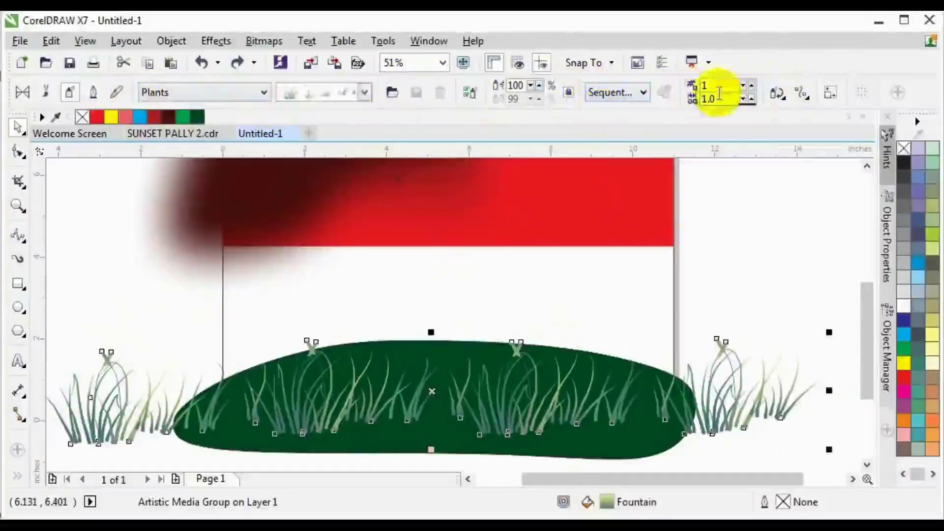
Try breaking the grass strip's artistic media group apart, and undo it.
{"action": "right_click", "coordinate": [484, 378]}
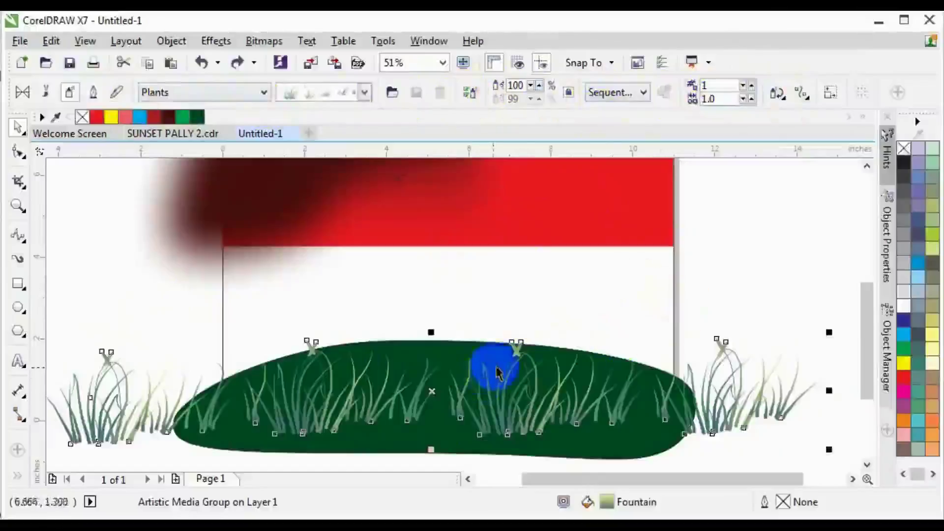
{"action": "key", "text": "ctrl+k"}
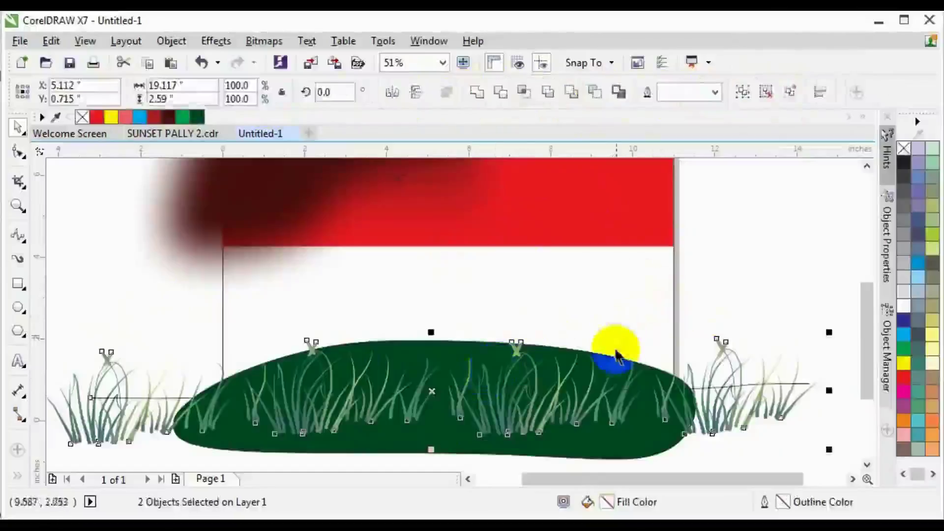
{"action": "left_click", "coordinate": [617, 351]}
{"action": "key", "text": "ctrl+z"}
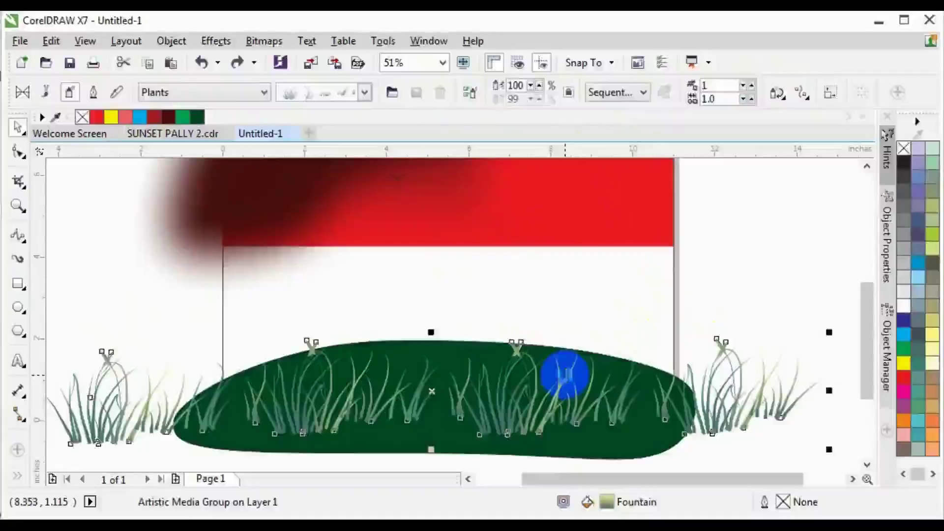
Break the grass strip's artistic media group apart and delete its separated path line.
{"action": "left_click_drag", "start_coordinate": [565, 375], "coordinate": [577, 380]}
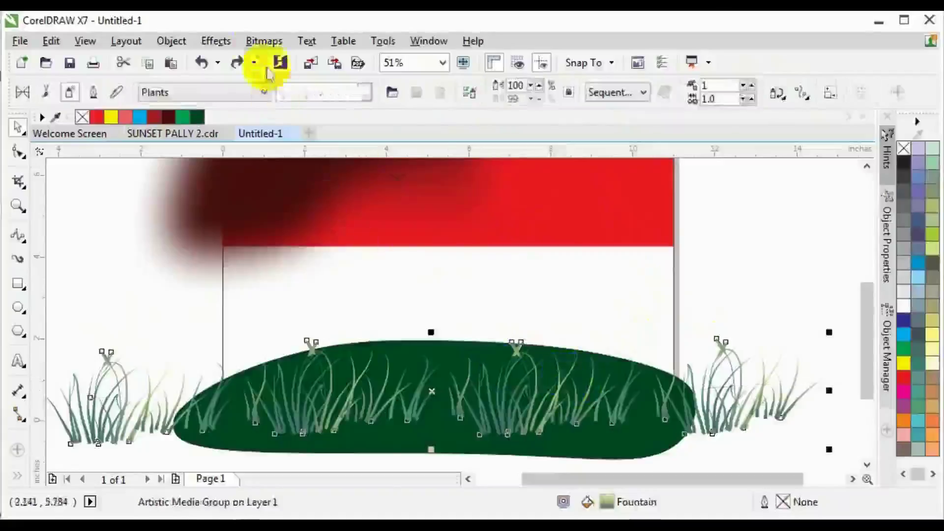
{"action": "left_click", "coordinate": [171, 40]}
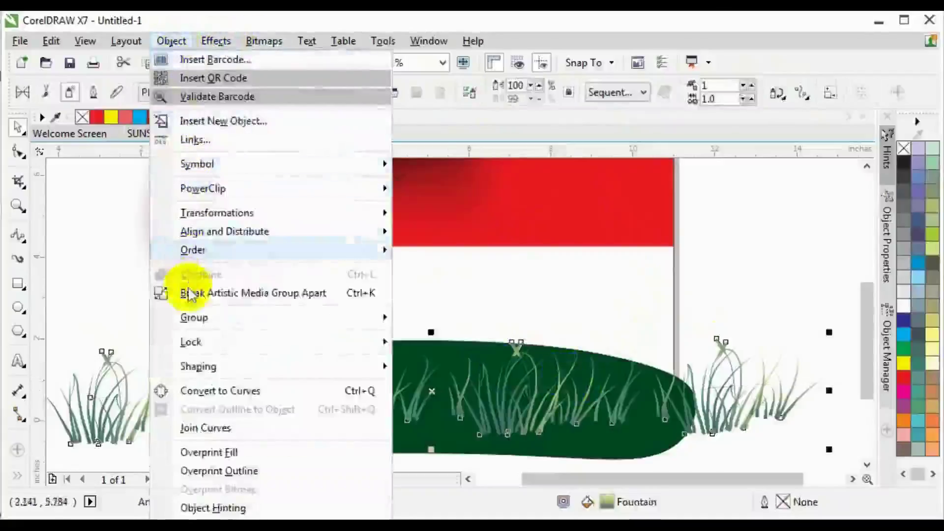
{"action": "left_click", "coordinate": [281, 293]}
{"action": "left_click", "coordinate": [742, 238]}
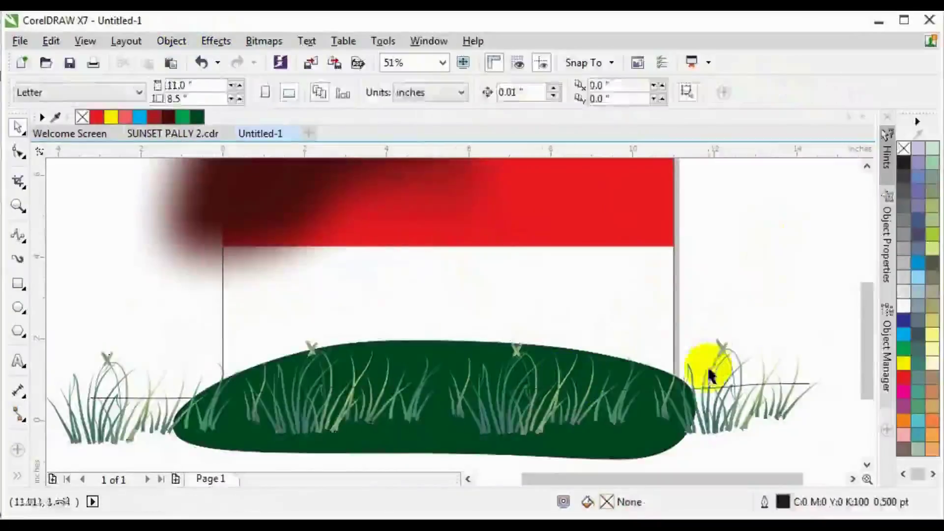
{"action": "left_click_drag", "start_coordinate": [693, 396], "coordinate": [695, 295]}
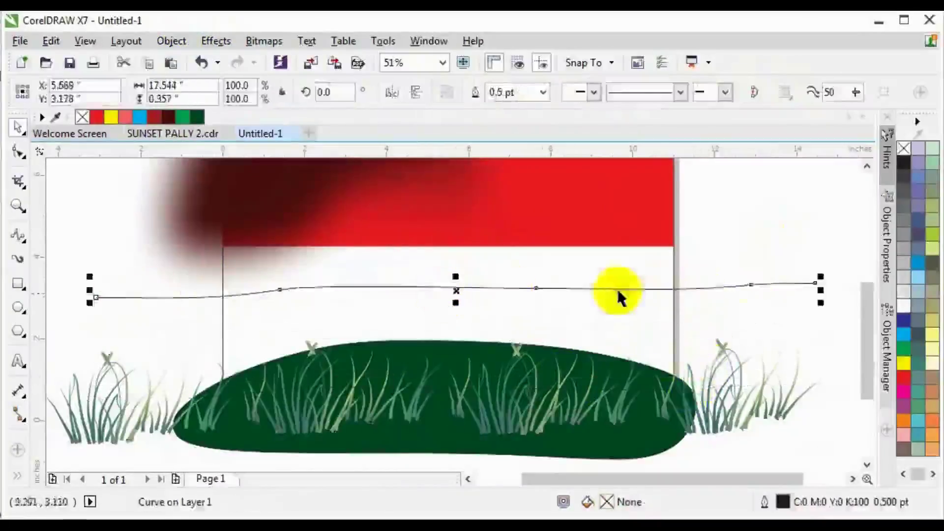
{"action": "key", "text": "Delete"}
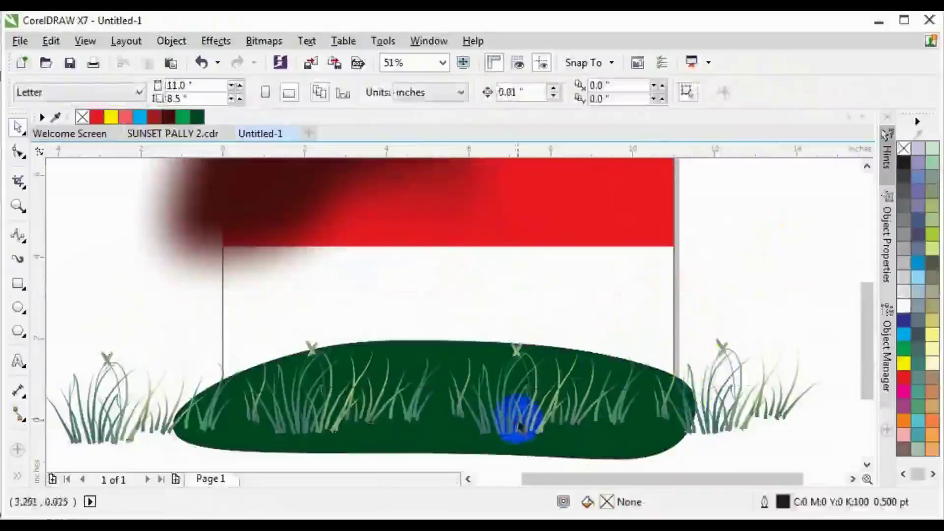
Scale the grass group down to about 4.6 by 0.63 inches and place it low on the left half of the ground.
{"action": "left_click", "coordinate": [518, 419]}
{"action": "left_click_drag", "start_coordinate": [831, 333], "coordinate": [553, 344]}
{"action": "left_click_drag", "start_coordinate": [185, 422], "coordinate": [430, 393]}
{"action": "left_click_drag", "start_coordinate": [572, 381], "coordinate": [338, 433]}
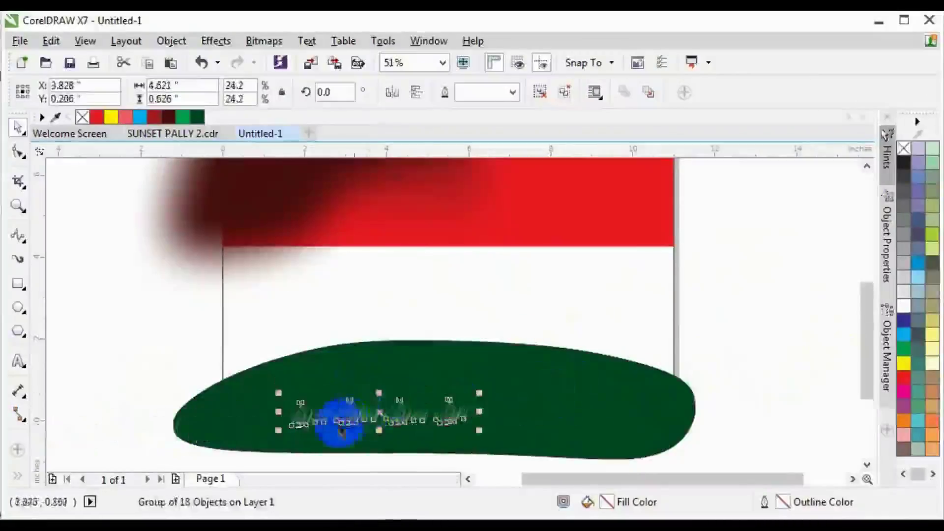
{"action": "left_click_drag", "start_coordinate": [375, 401], "coordinate": [350, 424]}
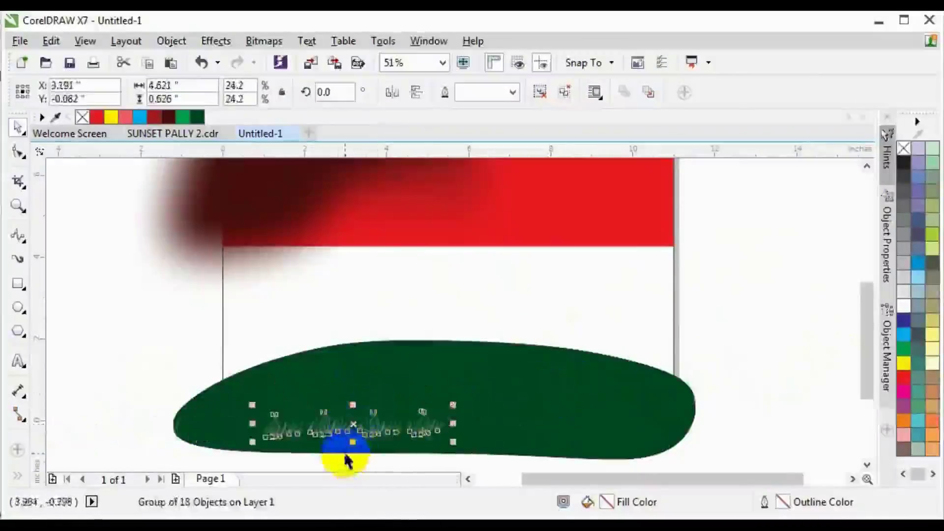
Fill the main blades of the second grass clump with yellow-green (C:40 M:0 Y:100 K:0) and those of the third with green.
{"action": "scroll", "coordinate": [866, 350], "scroll_direction": "down", "scroll_amount": 2}
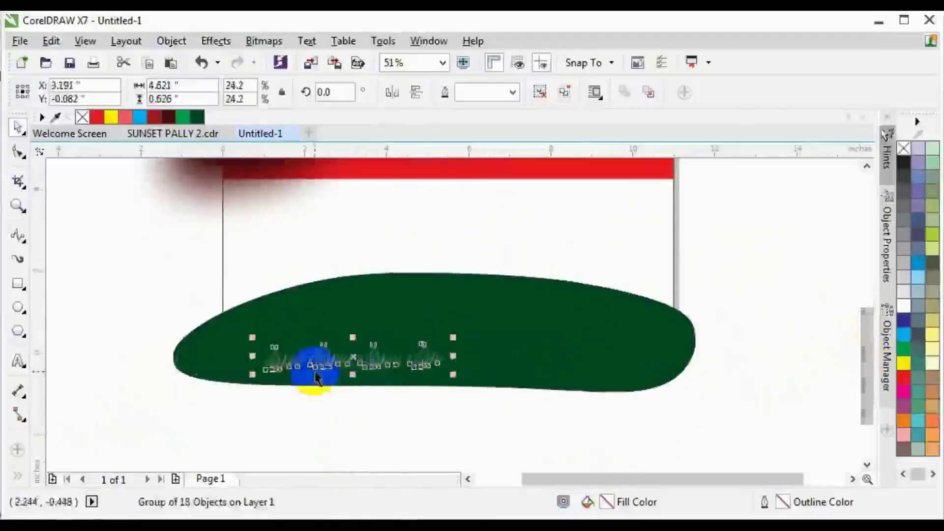
{"action": "scroll", "coordinate": [314, 375], "scroll_direction": "up", "scroll_amount": 5}
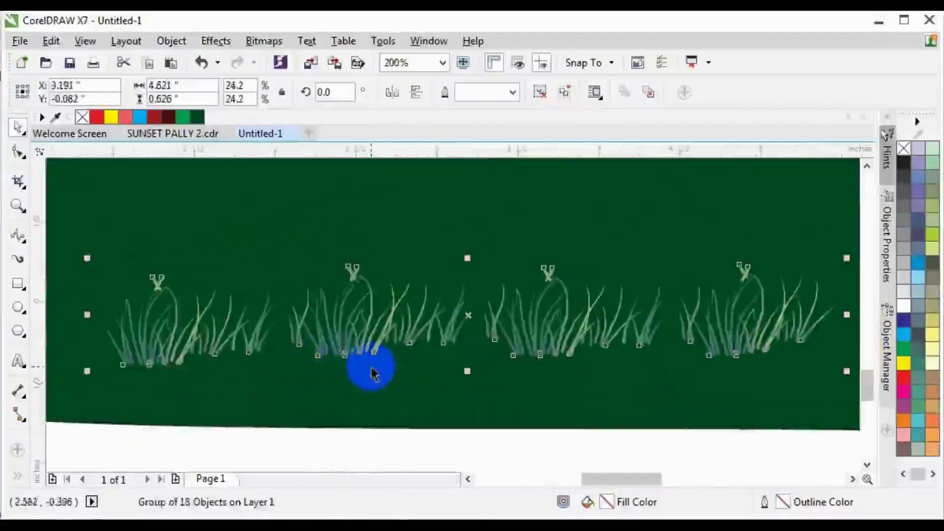
{"action": "left_click", "coordinate": [339, 340], "text": "ctrl"}
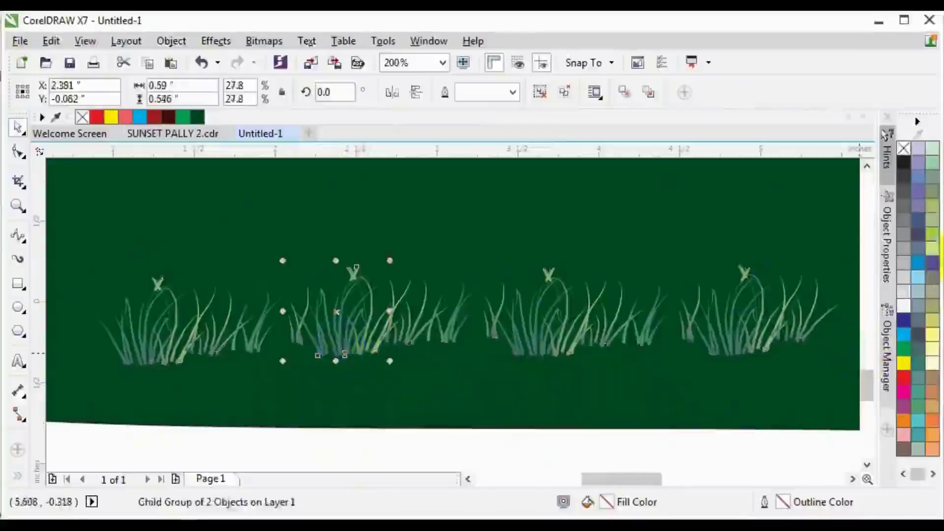
{"action": "left_click", "coordinate": [934, 243]}
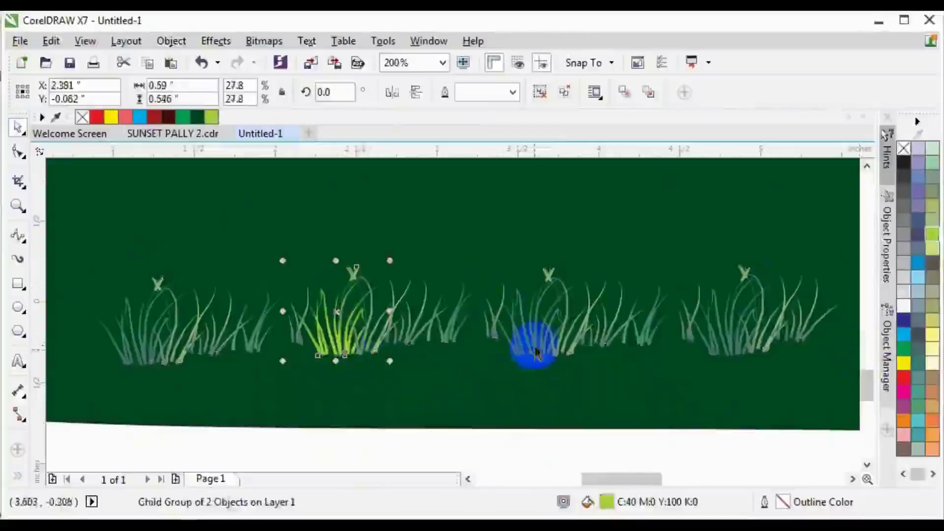
{"action": "left_click", "coordinate": [534, 344], "text": "ctrl"}
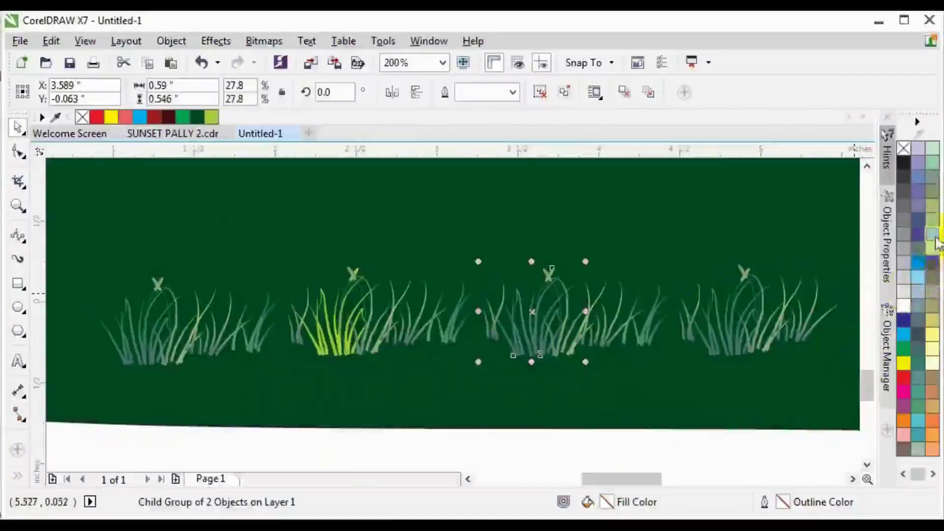
{"action": "left_click", "coordinate": [186, 98]}
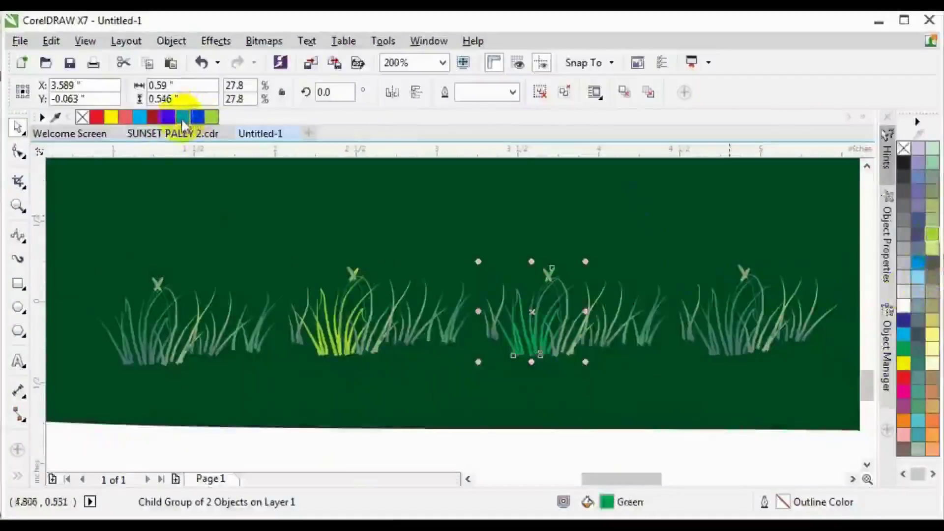
Fill the first grass clump's main blades with green and the small blades at the second clump's right end with chartreuse.
{"action": "left_click", "coordinate": [142, 366], "text": "ctrl"}
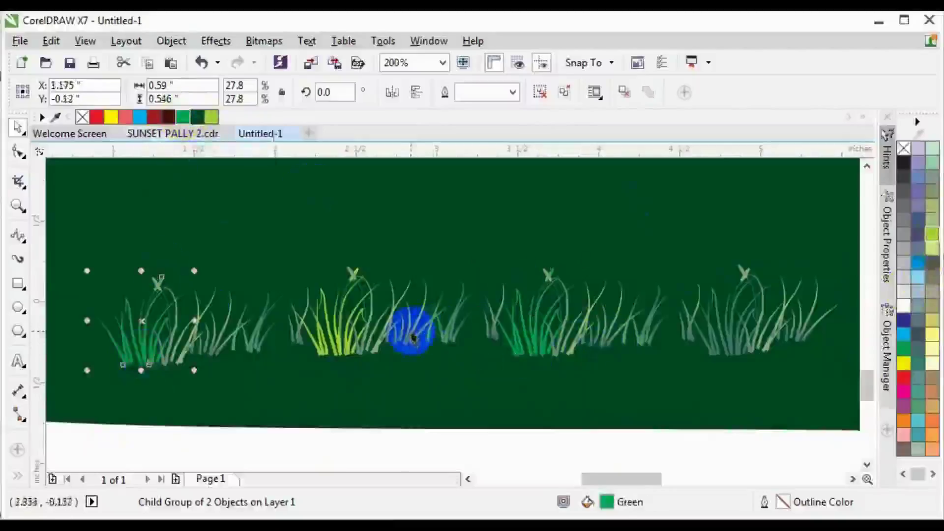
{"action": "left_click", "coordinate": [443, 335], "text": "ctrl"}
{"action": "left_click", "coordinate": [212, 117]}
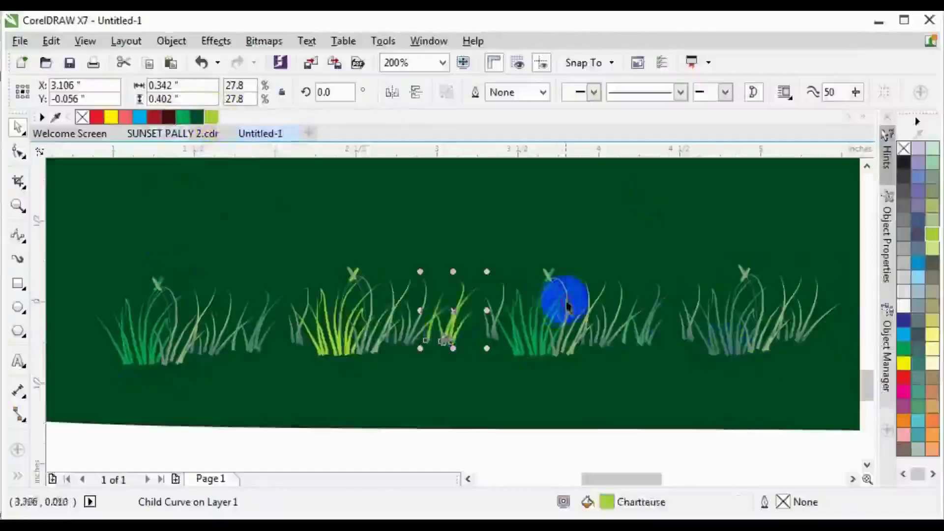
{"action": "left_click", "coordinate": [583, 295]}
Place overlapping copies of the recoloured grass group in a row across the upper part of the dark green ground.
{"action": "scroll", "coordinate": [583, 295], "scroll_direction": "down", "scroll_amount": 2}
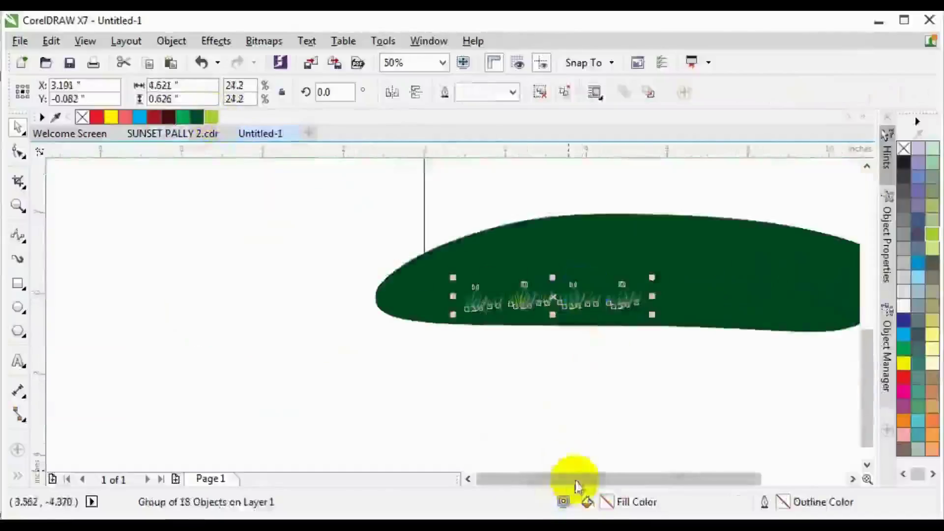
{"action": "left_click_drag", "start_coordinate": [576, 480], "coordinate": [603, 470]}
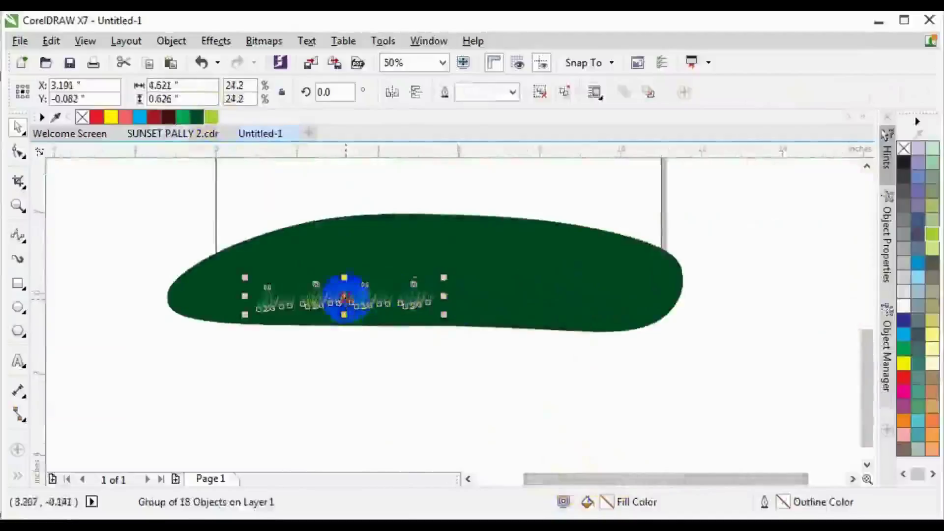
{"action": "left_click_drag", "start_coordinate": [346, 294], "coordinate": [489, 268]}
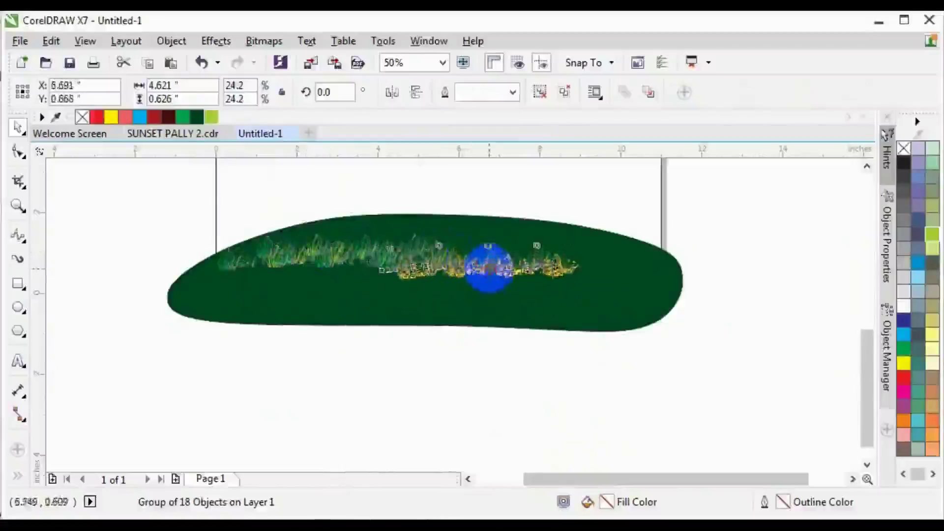
Select the whole row of grass groups and place duplicates of it slightly lower on the ground.
{"action": "left_click_drag", "start_coordinate": [113, 393], "coordinate": [629, 196]}
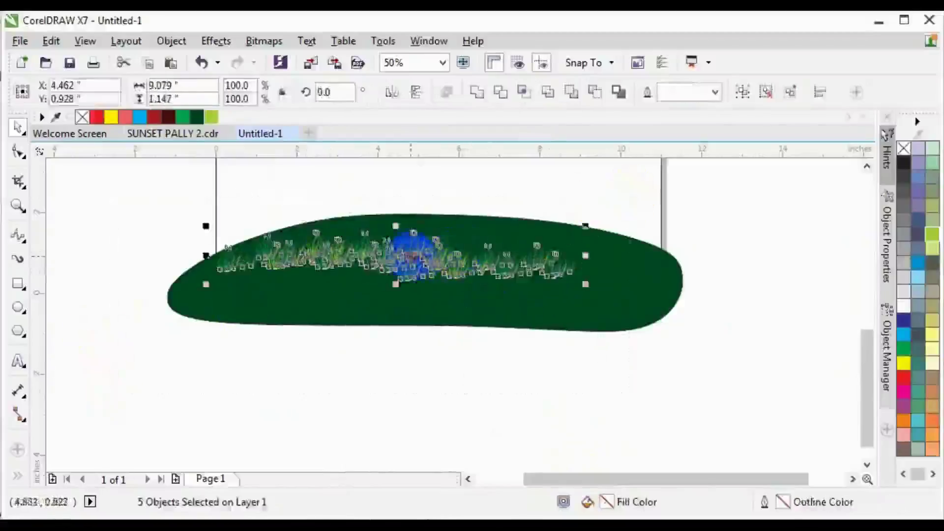
{"action": "left_click_drag", "start_coordinate": [411, 256], "coordinate": [430, 287]}
{"action": "right_click", "coordinate": [397, 272]}
{"action": "right_click", "coordinate": [430, 287]}
{"action": "left_click", "coordinate": [341, 372]}
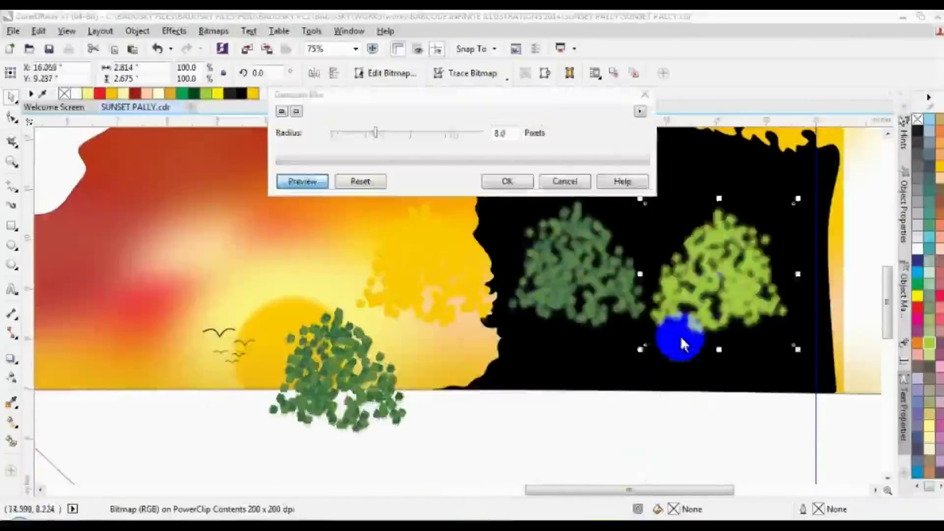
Apply a uniform transparency to the three overlapping blurred foliage bitmaps of the tree.
{"action": "left_click", "coordinate": [581, 427]}
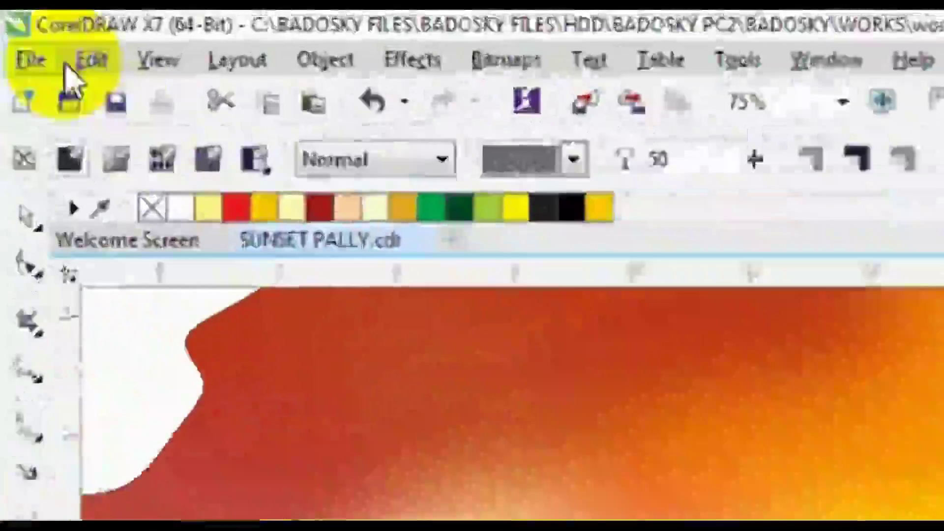
{"action": "left_click", "coordinate": [29, 73]}
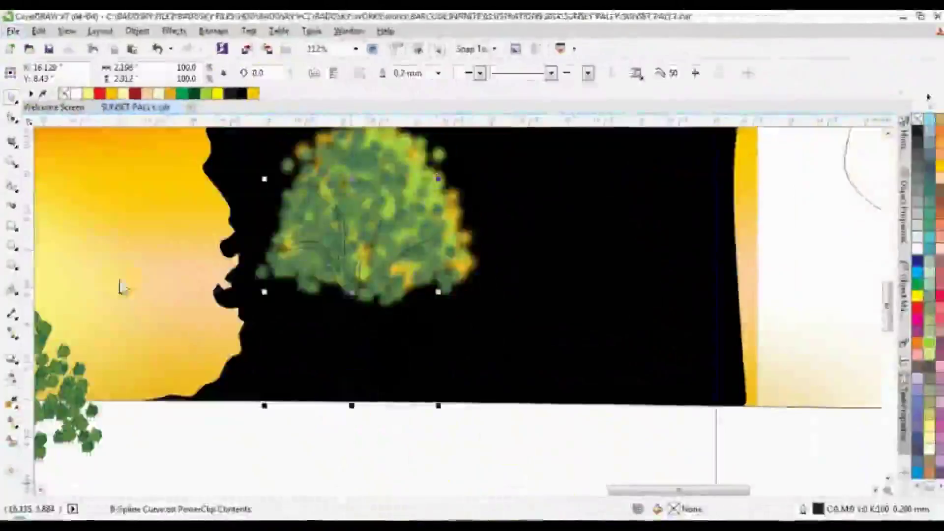
Draw the tree's trunk beneath the blurred foliage with the B-Spline tool and add a soft bitmap highlight to it.
{"action": "left_click", "coordinate": [12, 186]}
{"action": "left_click", "coordinate": [450, 406]}
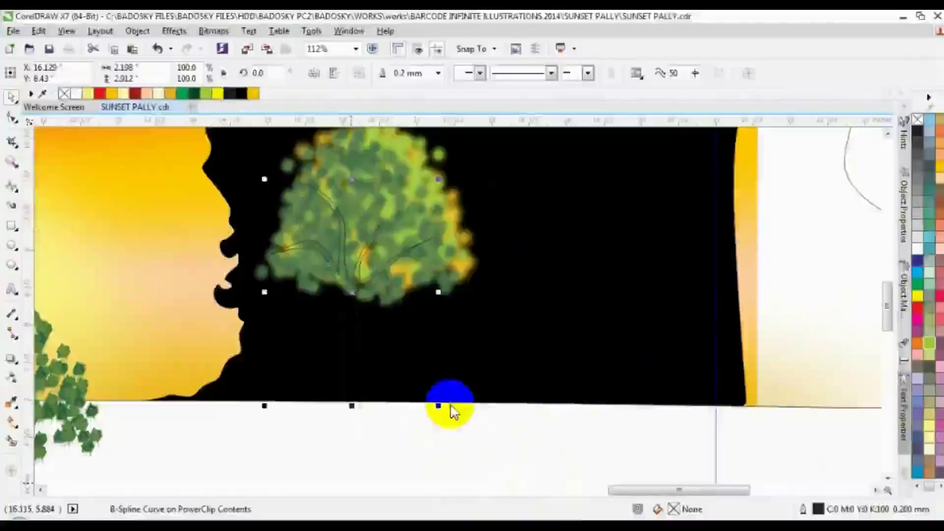
{"action": "left_click", "coordinate": [333, 390]}
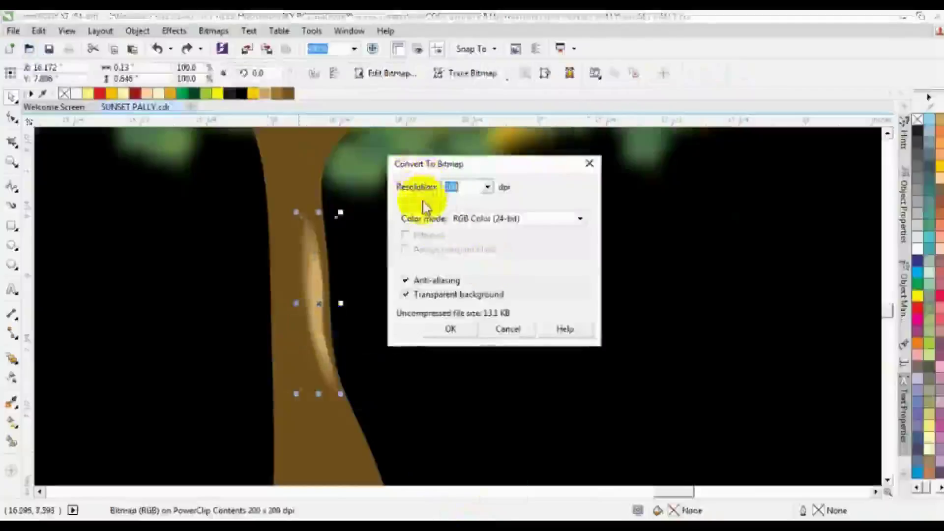
{"action": "right_click", "coordinate": [310, 233]}
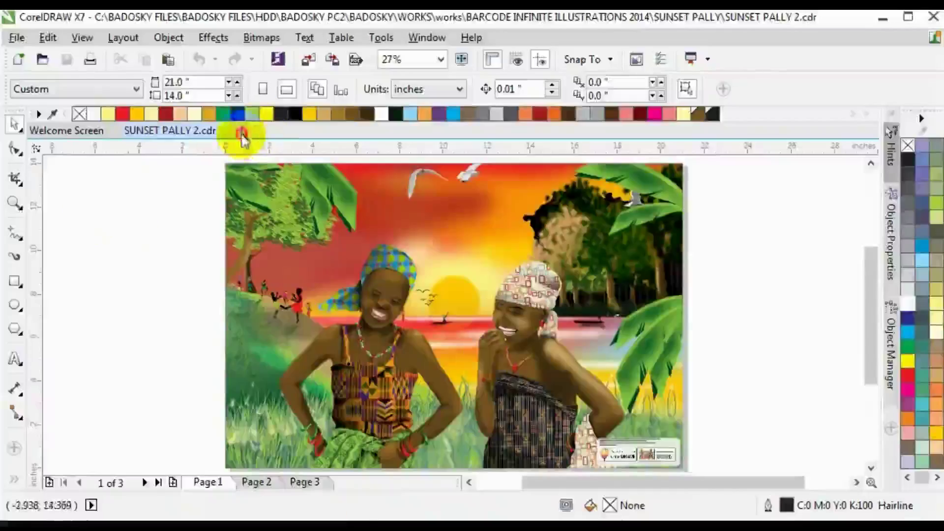
Create a new blank Letter-size document, 8.5 by 11 inches in portrait orientation.
{"action": "key", "text": "ctrl+n"}
{"action": "left_click", "coordinate": [455, 450]}
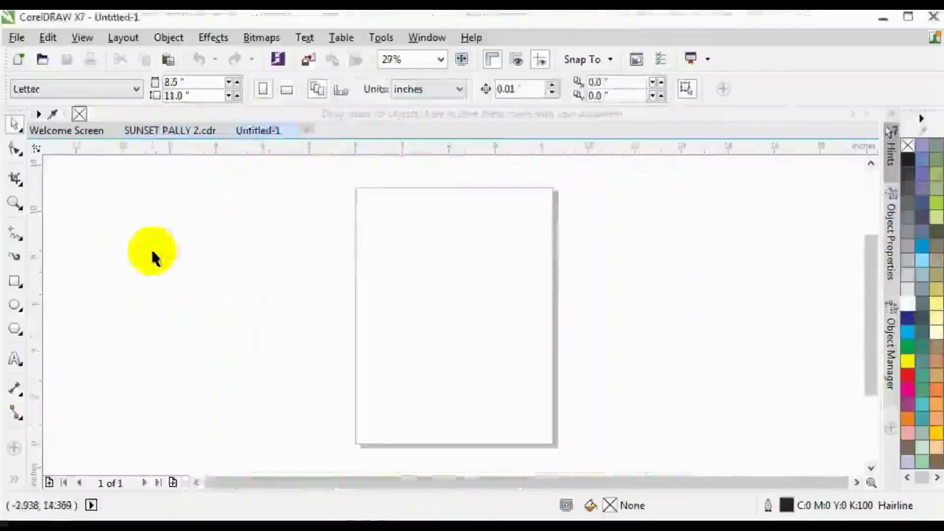
{"action": "key", "text": "z"}
{"action": "left_click_drag", "start_coordinate": [328, 172], "coordinate": [561, 359]}
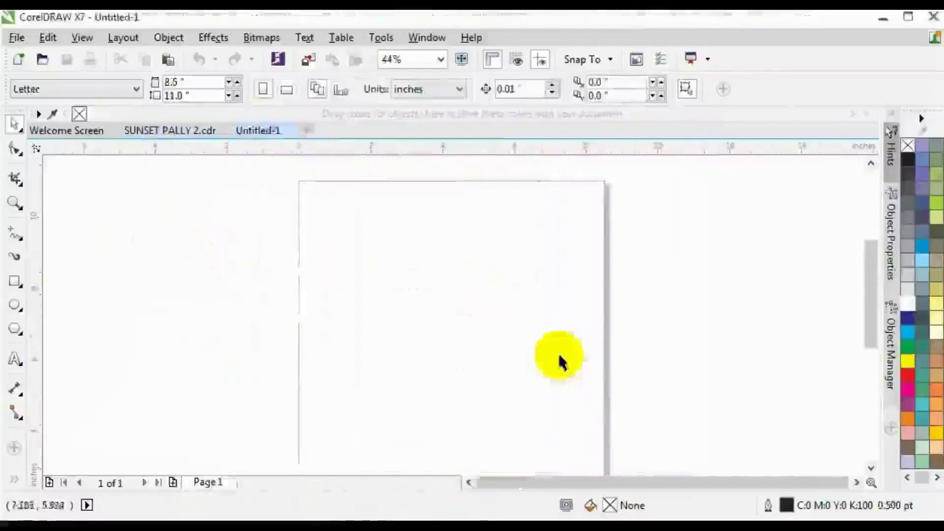
{"action": "left_click", "coordinate": [13, 239]}
{"action": "left_click", "coordinate": [87, 307]}
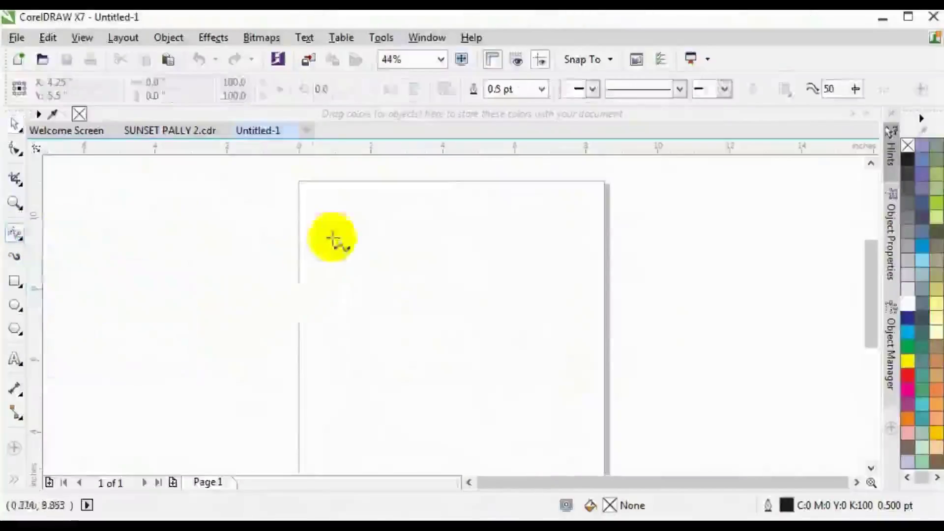
{"action": "left_click", "coordinate": [336, 224]}
{"action": "left_click", "coordinate": [335, 255]}
{"action": "left_click", "coordinate": [346, 293]}
{"action": "left_click", "coordinate": [363, 325]}
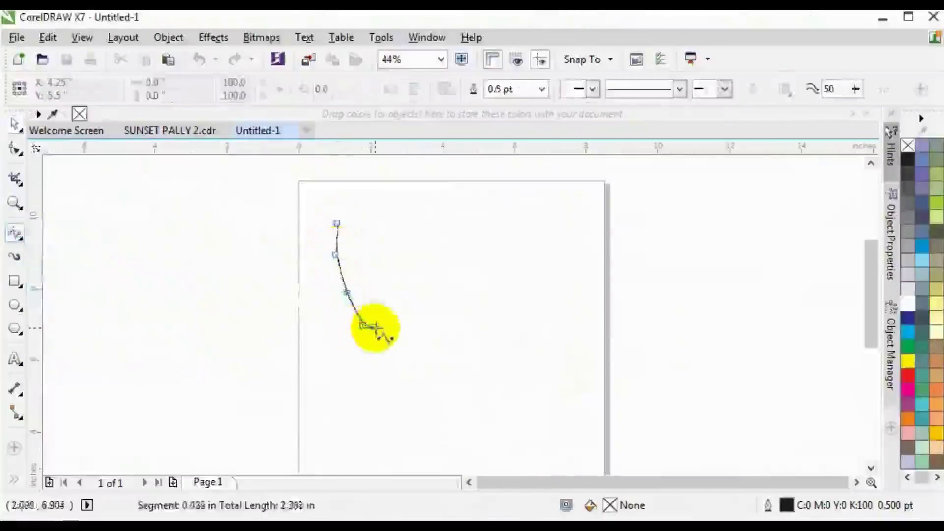
{"action": "key", "text": "Escape"}
{"action": "key", "text": "Escape"}
{"action": "key", "text": "Escape"}
{"action": "key", "text": "Escape"}
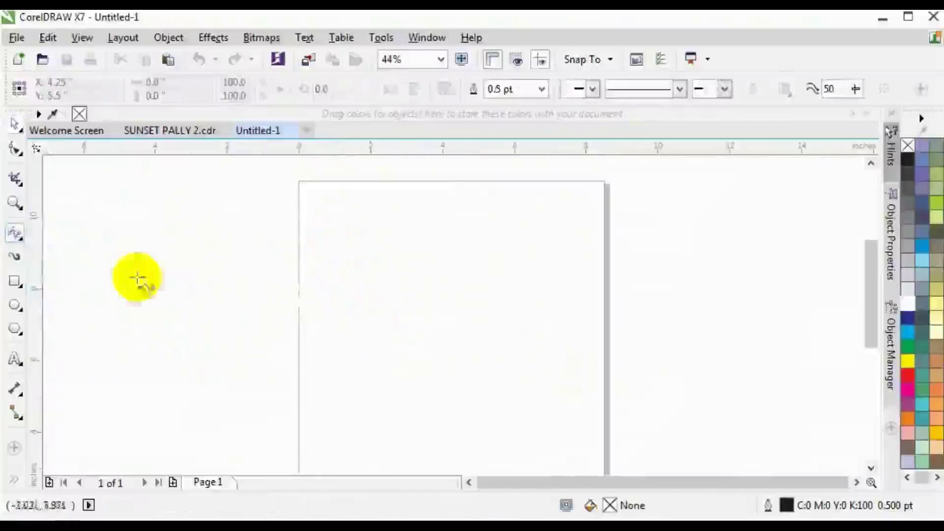
Draw a circle about 0.9 inch wide near the page's upper left and a circle about 2 inches wide to its right.
{"action": "left_click", "coordinate": [15, 309]}
{"action": "left_click_drag", "start_coordinate": [327, 264], "coordinate": [551, 222]}
{"action": "key", "text": "space"}
{"action": "right_click", "coordinate": [511, 263]}
{"action": "left_click", "coordinate": [508, 289]}
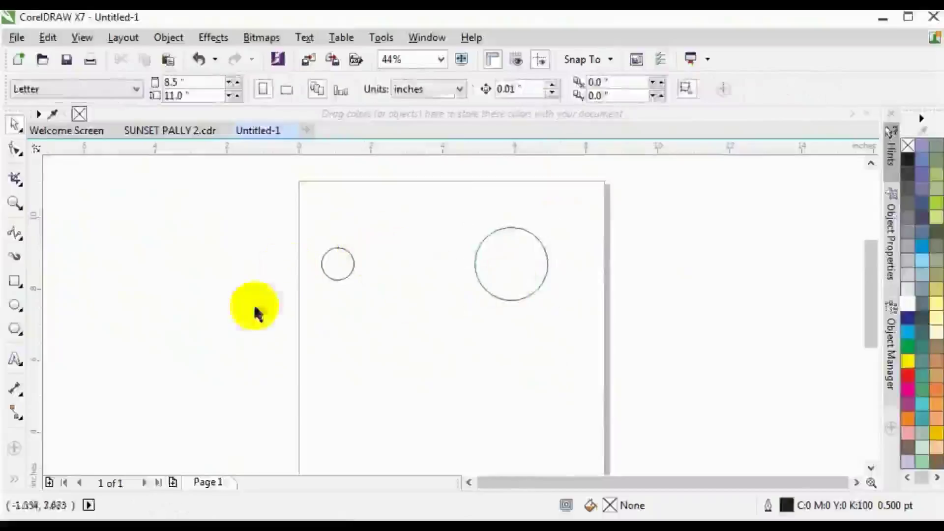
Blend the small circle into the large circle with the Blend tool, using 20 steps.
{"action": "left_click", "coordinate": [321, 274]}
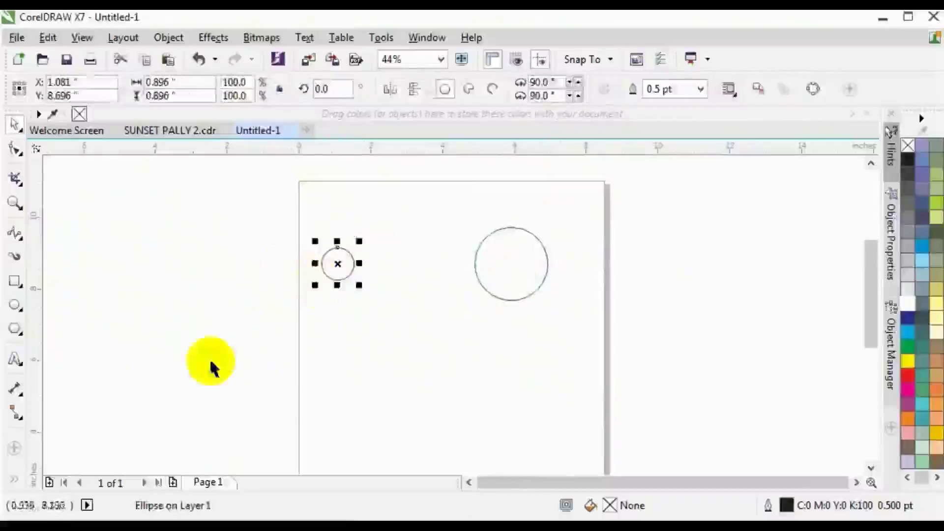
{"action": "left_click", "coordinate": [17, 413]}
{"action": "left_click", "coordinate": [16, 482]}
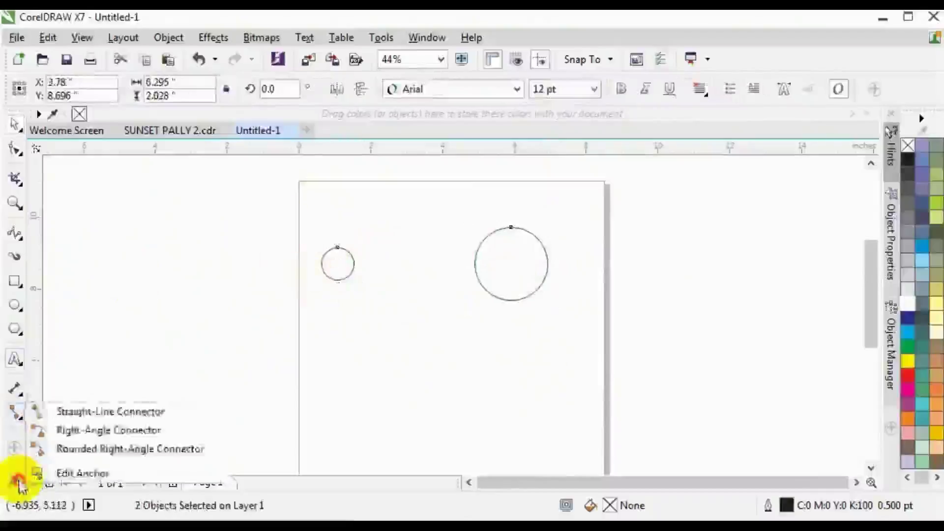
{"action": "left_click", "coordinate": [17, 480]}
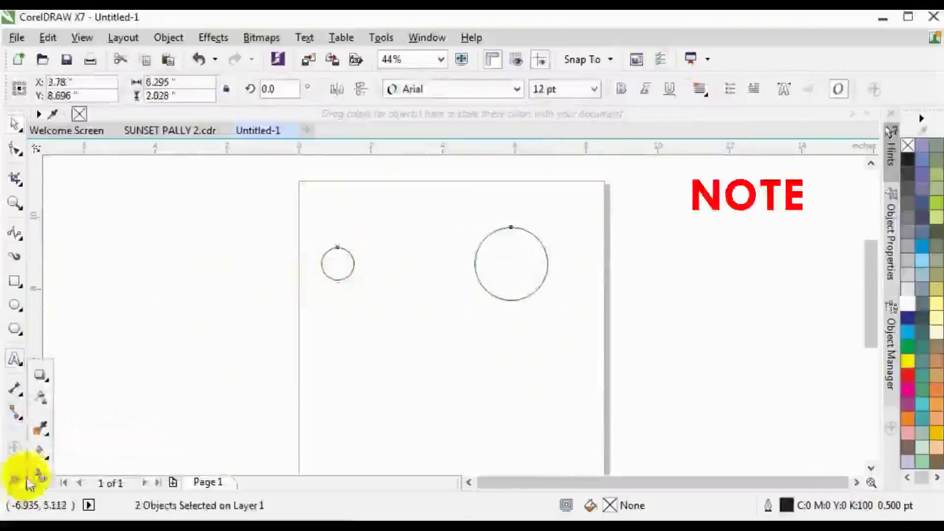
{"action": "left_click", "coordinate": [46, 459]}
{"action": "left_click", "coordinate": [48, 459]}
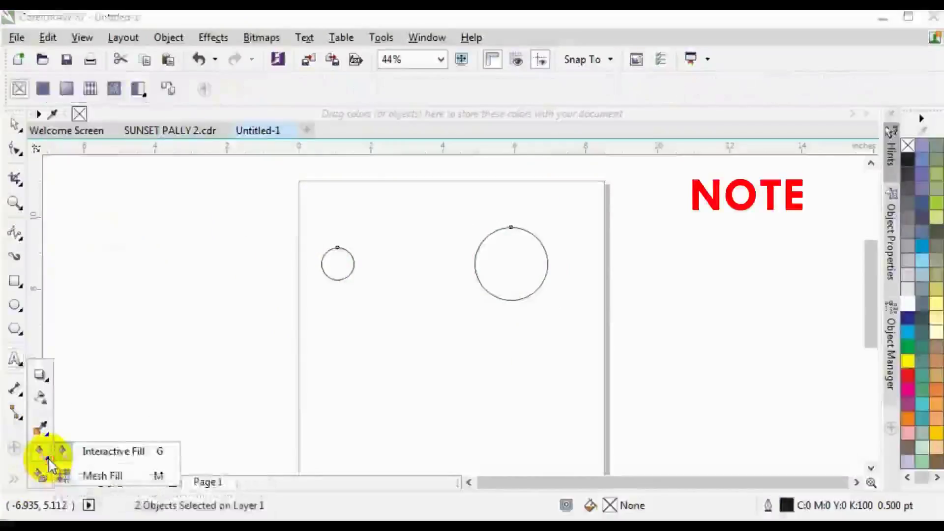
{"action": "mouse_move", "coordinate": [48, 384]}
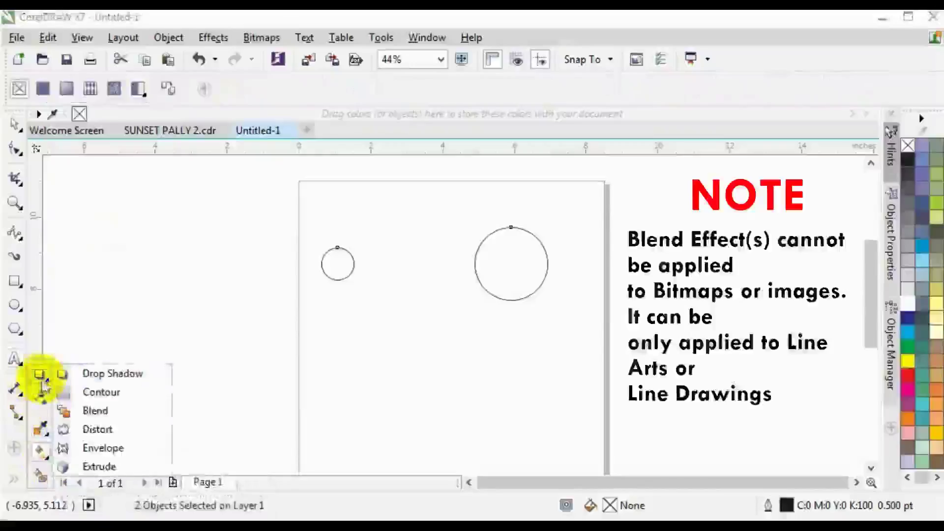
{"action": "left_click", "coordinate": [87, 414]}
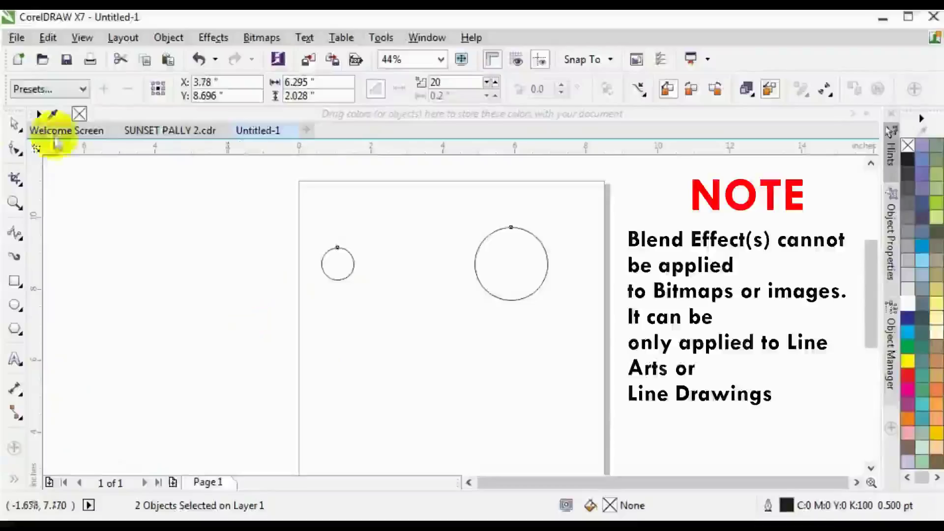
{"action": "left_click", "coordinate": [15, 125]}
{"action": "left_click", "coordinate": [339, 274]}
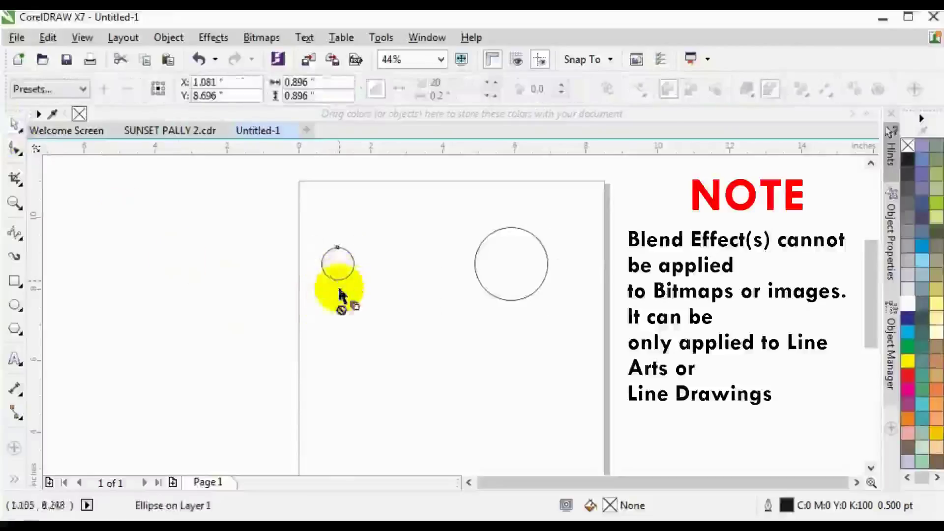
{"action": "left_click_drag", "start_coordinate": [343, 269], "coordinate": [486, 270]}
{"action": "left_click", "coordinate": [266, 277]}
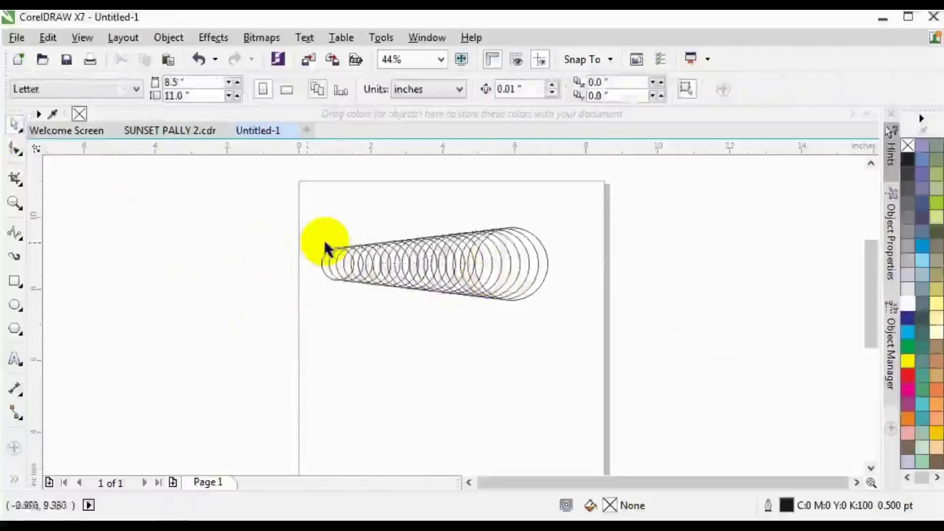
Examine the blend group between the two circles up close.
{"action": "left_click", "coordinate": [338, 264]}
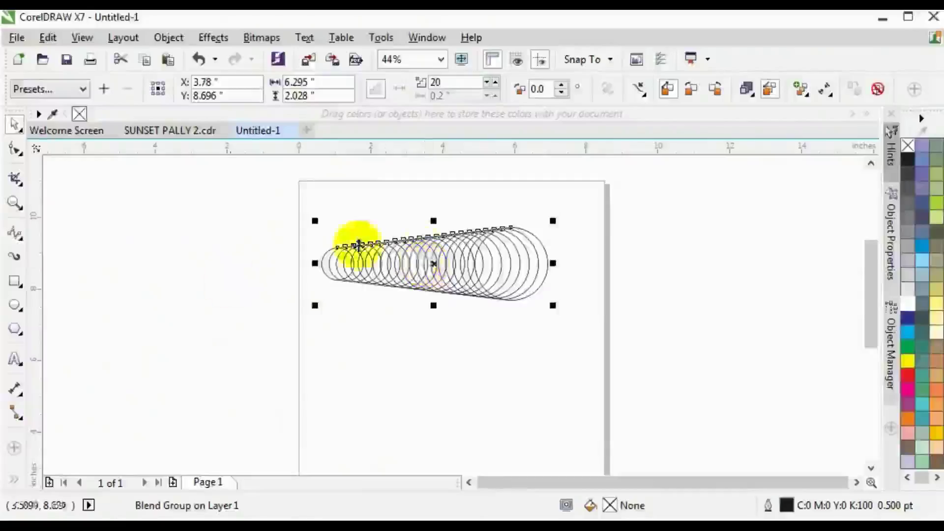
{"action": "left_click", "coordinate": [593, 199]}
{"action": "key", "text": "z"}
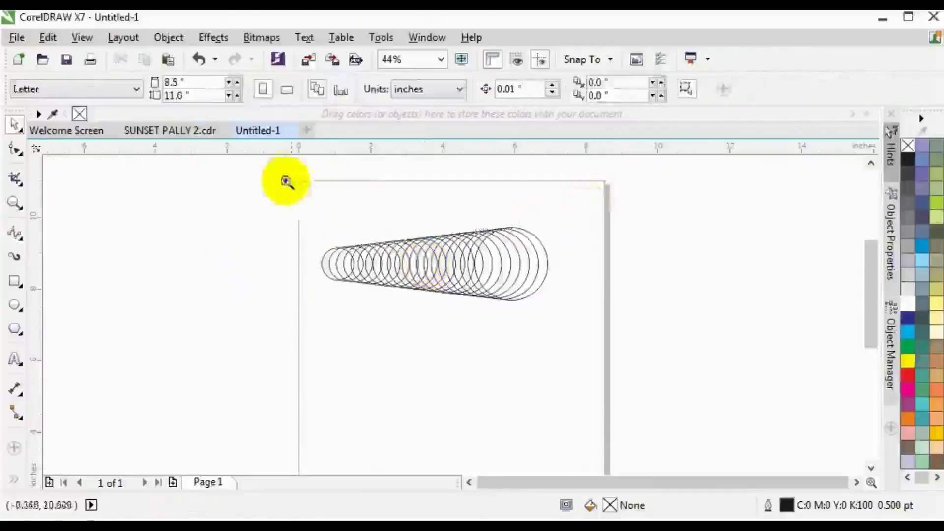
{"action": "left_click_drag", "start_coordinate": [290, 178], "coordinate": [620, 315]}
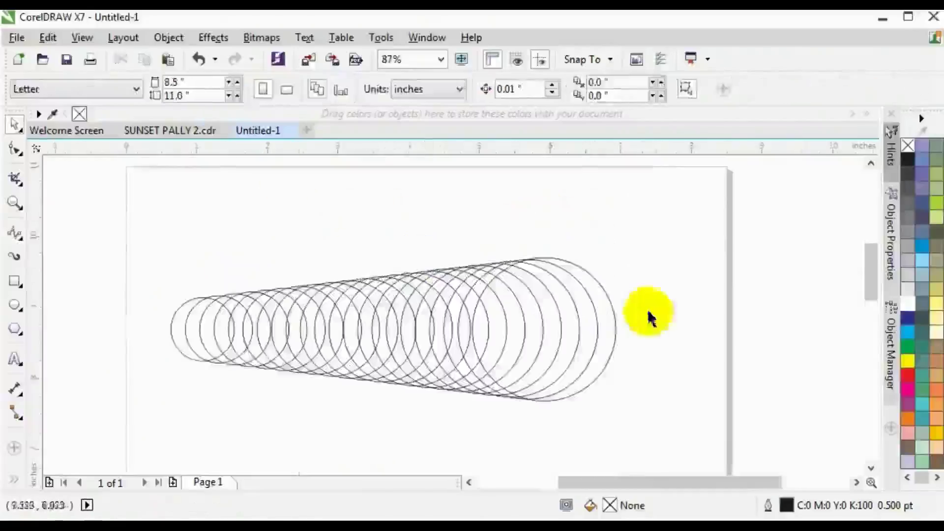
Fill the blend's small start circle with cyan and its large end circle with dark blue.
{"action": "left_click", "coordinate": [181, 339]}
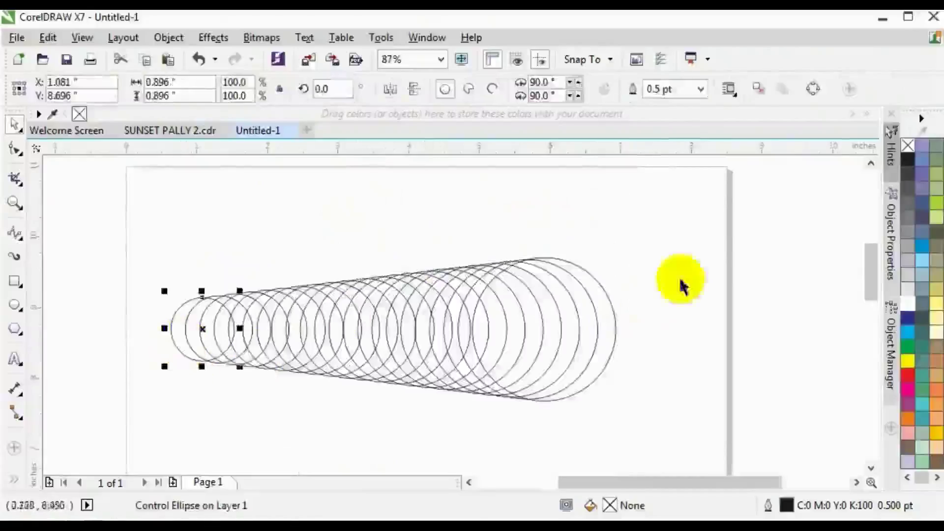
{"action": "left_click", "coordinate": [908, 341]}
{"action": "left_click", "coordinate": [612, 319]}
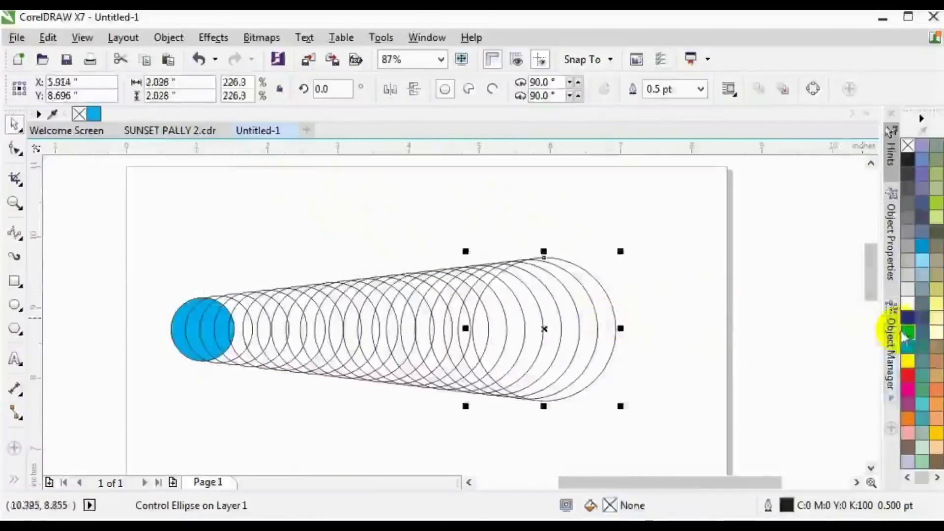
{"action": "left_click", "coordinate": [909, 317]}
{"action": "left_click", "coordinate": [537, 201]}
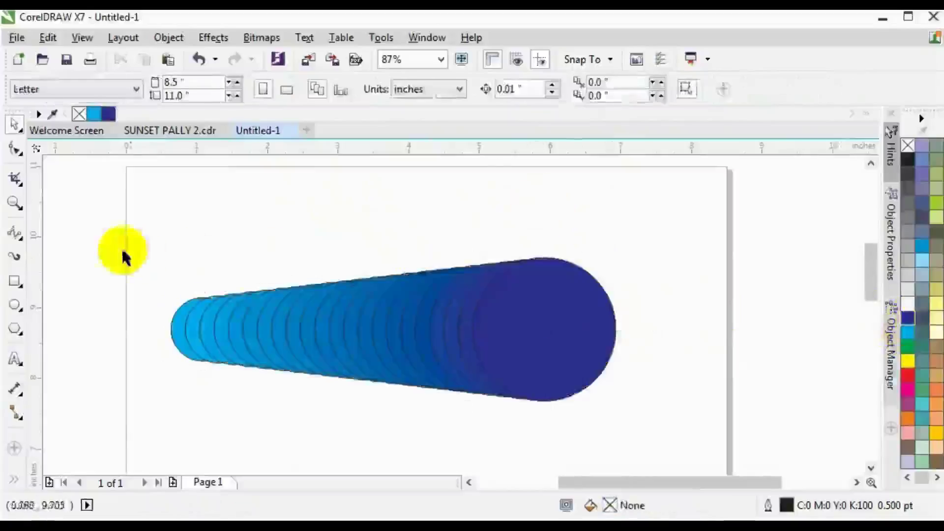
Remove the outline from the whole blend group of circles.
{"action": "left_click_drag", "start_coordinate": [124, 256], "coordinate": [753, 430]}
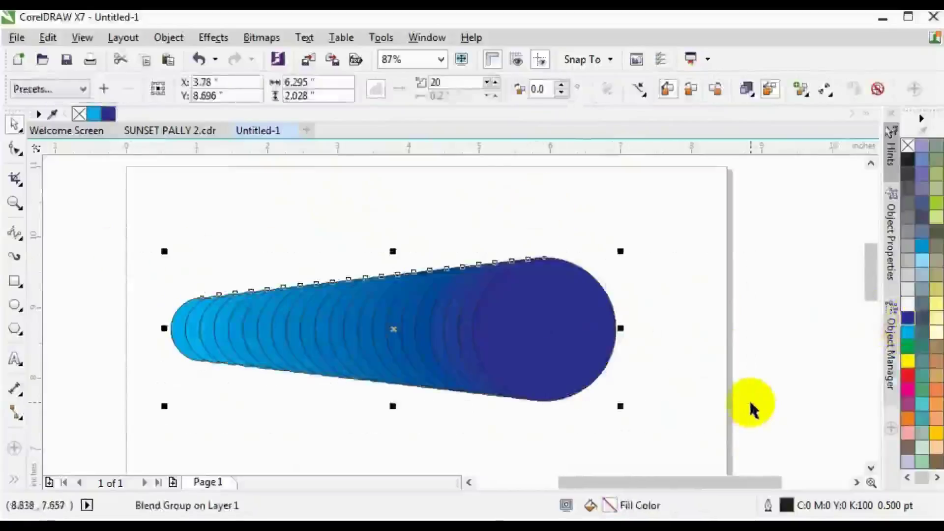
{"action": "right_click", "coordinate": [914, 147]}
{"action": "left_click", "coordinate": [684, 325]}
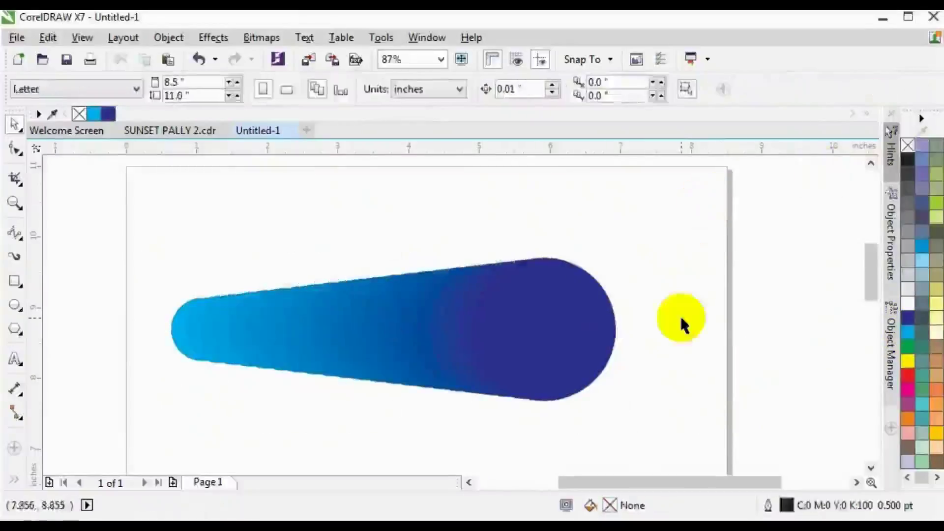
Set the circle blend's number of steps to 50.
{"action": "left_click", "coordinate": [559, 331]}
{"action": "left_click", "coordinate": [439, 265]}
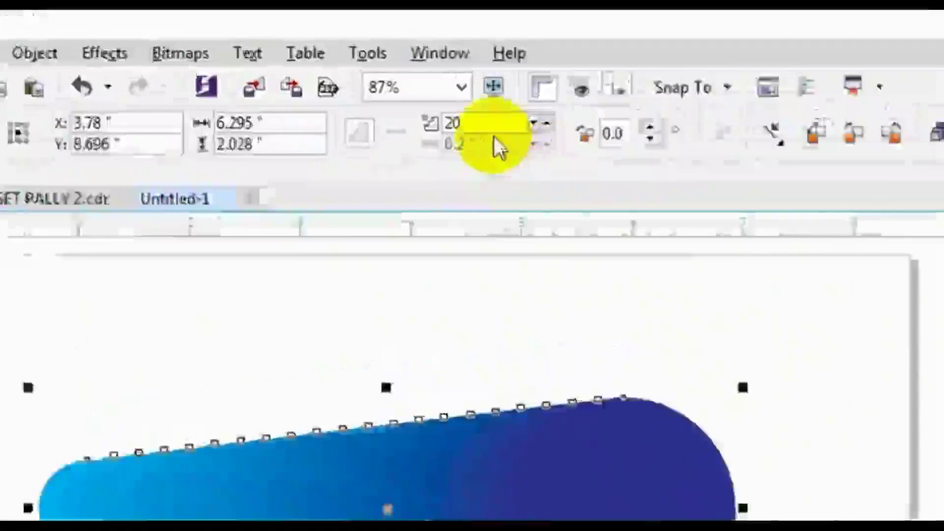
{"action": "left_click_drag", "start_coordinate": [467, 123], "coordinate": [374, 118]}
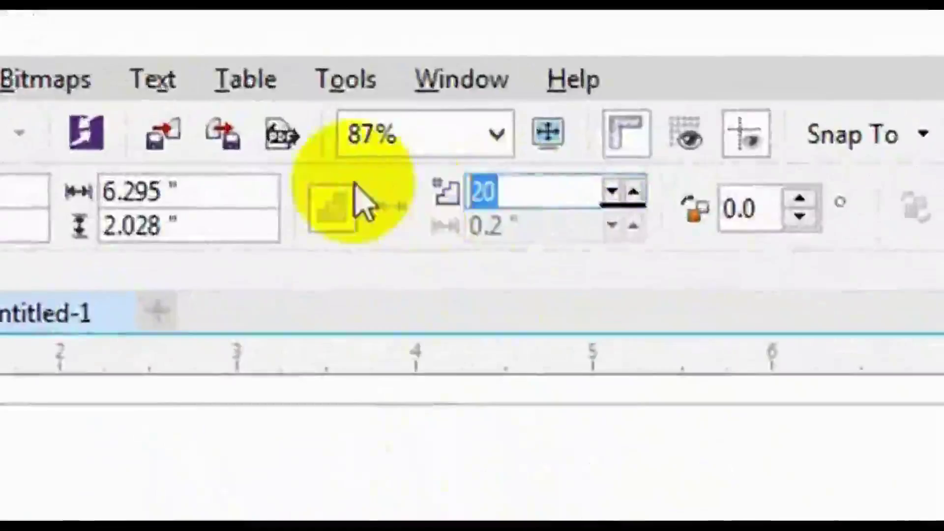
{"action": "type", "text": "50"}
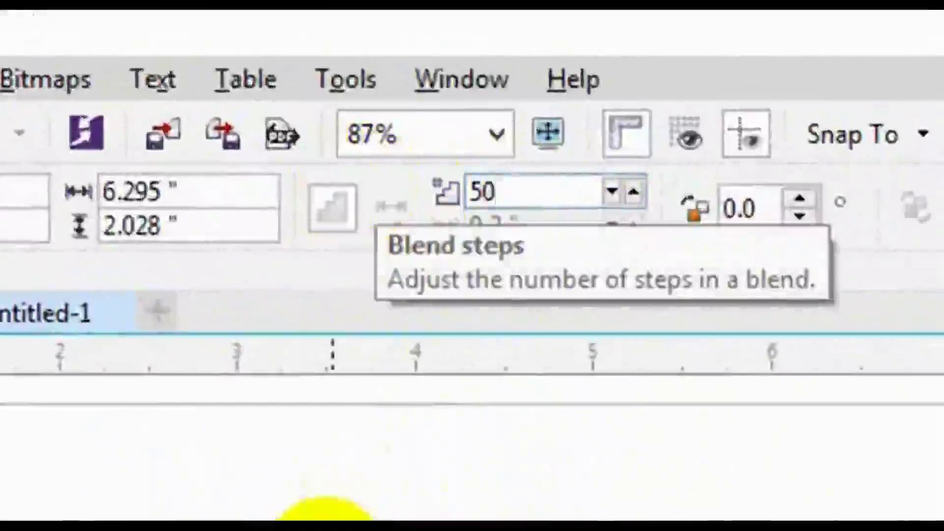
{"action": "left_click", "coordinate": [325, 520]}
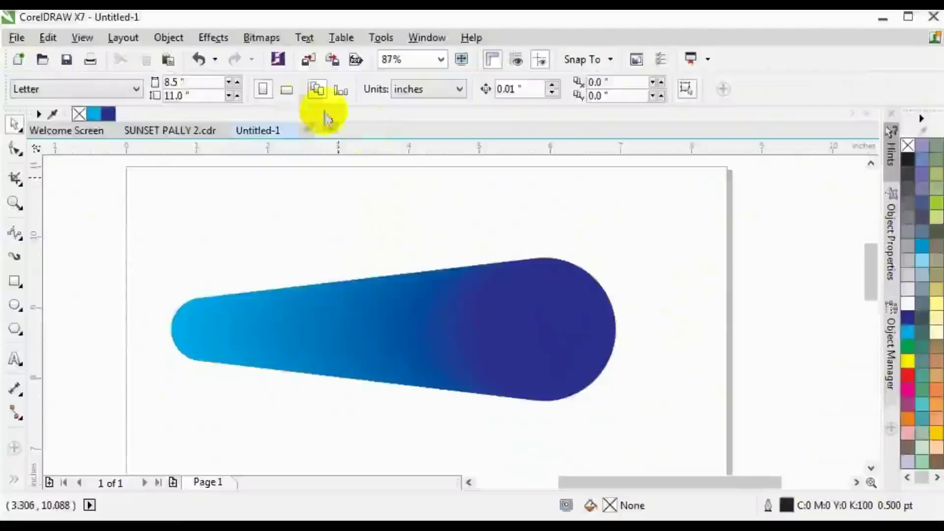
Set the circle blend's number of steps to 10.
{"action": "left_click", "coordinate": [452, 344]}
{"action": "double_click", "coordinate": [436, 83]}
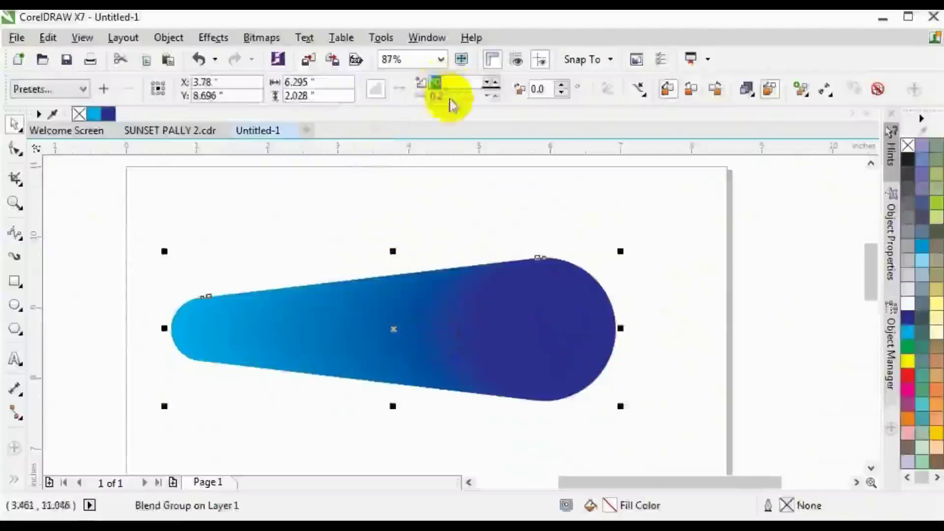
{"action": "type", "text": "10"}
{"action": "key", "text": "Return"}
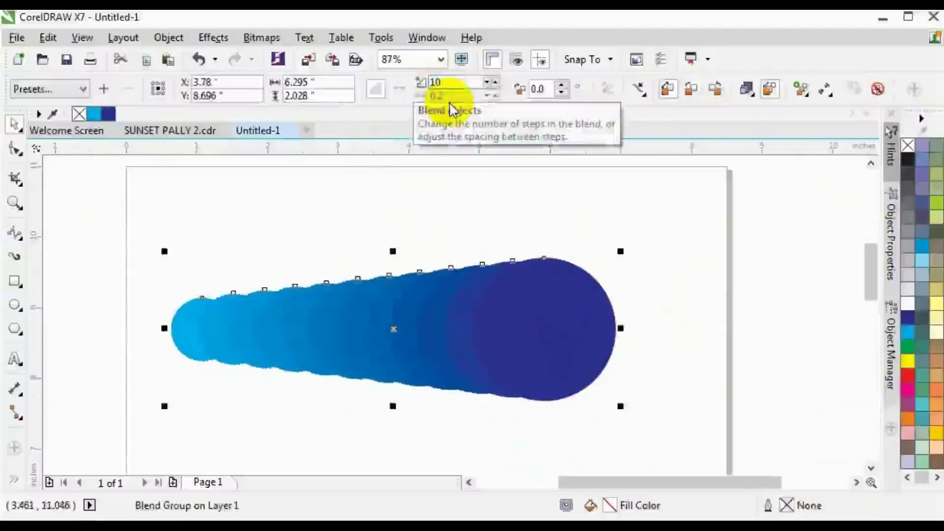
{"action": "left_click", "coordinate": [428, 191]}
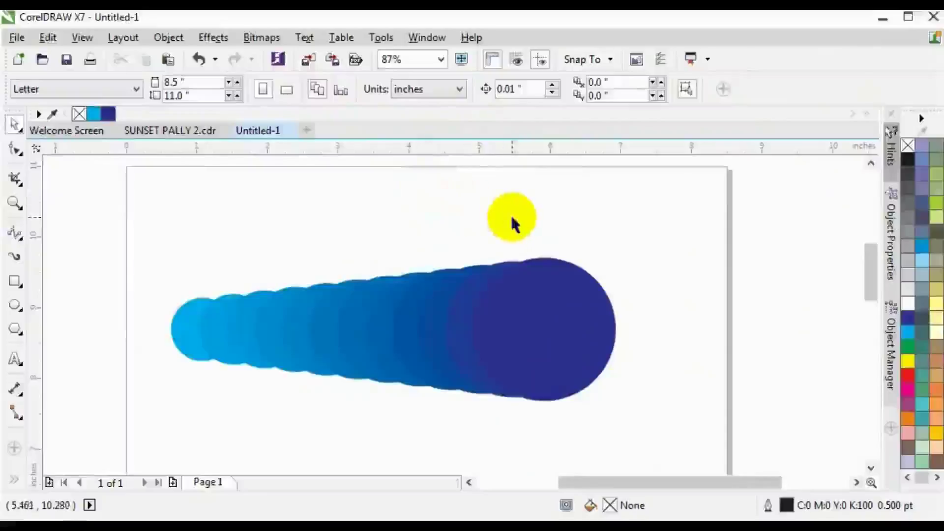
Draw a closed B-spline teardrop about 1.24 by 3.59 inches below the blend and place a copy scaled to about 47.8% inside it.
{"action": "scroll", "coordinate": [438, 238], "scroll_direction": "down", "scroll_amount": 3}
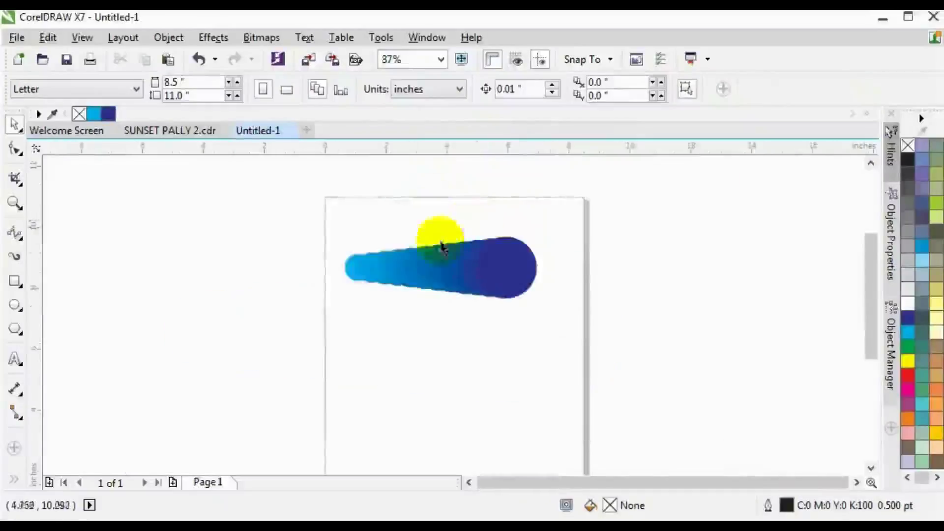
{"action": "left_click", "coordinate": [15, 232]}
{"action": "left_click", "coordinate": [381, 314]}
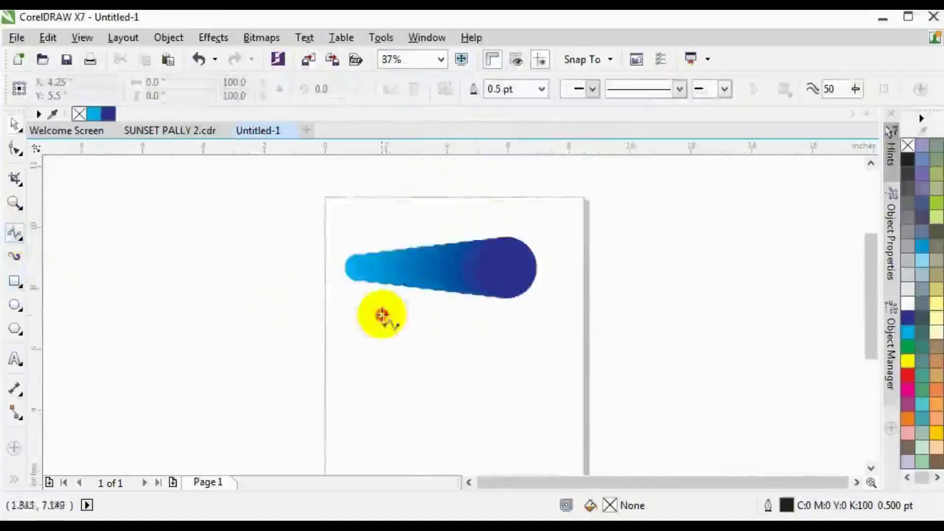
{"action": "left_click", "coordinate": [386, 404]}
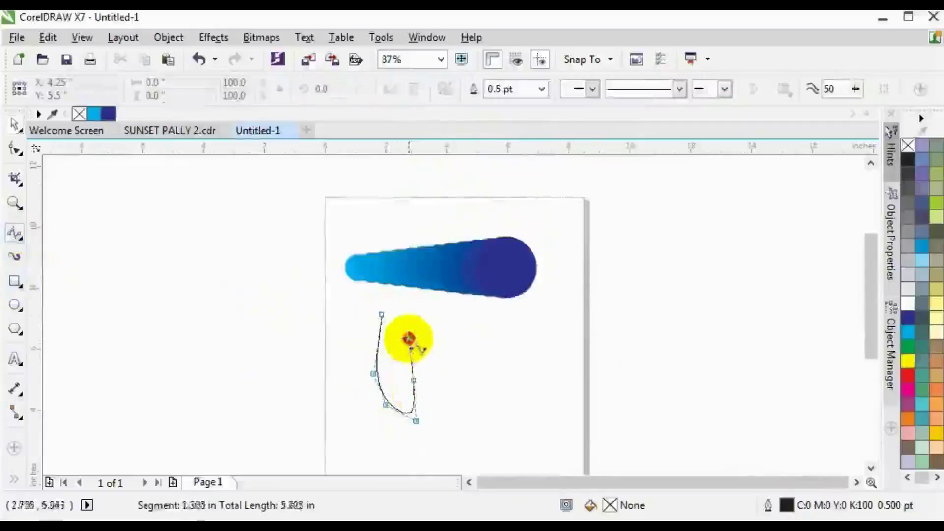
{"action": "left_click", "coordinate": [394, 305]}
{"action": "left_click", "coordinate": [382, 314]}
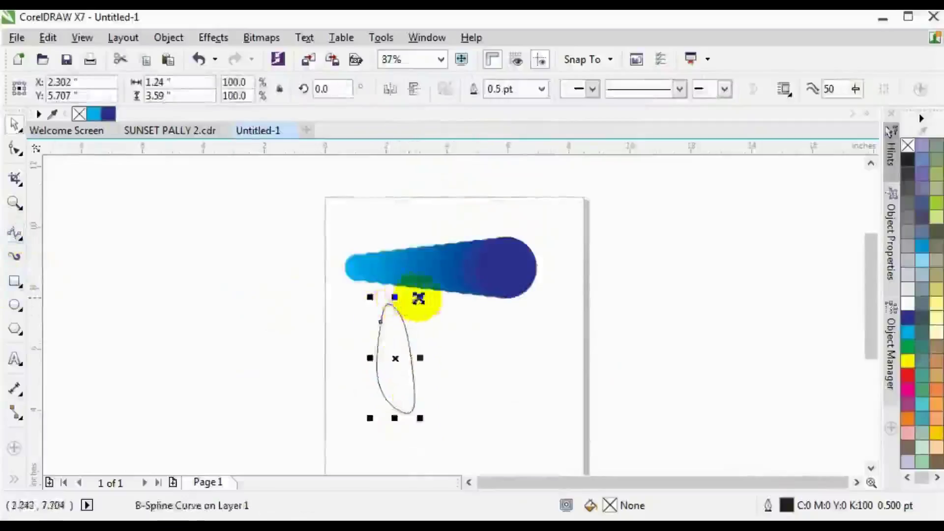
{"action": "left_click_drag", "start_coordinate": [419, 297], "coordinate": [411, 343]}
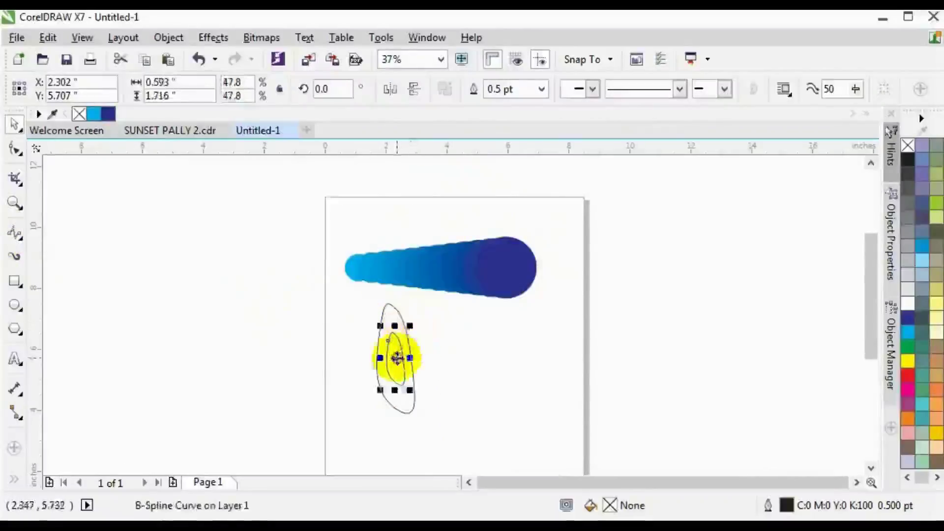
{"action": "left_click", "coordinate": [428, 373]}
Fill the outer teardrop with orange and change its fill to a reddish brown.
{"action": "scroll", "coordinate": [428, 373], "scroll_direction": "up", "scroll_amount": 2}
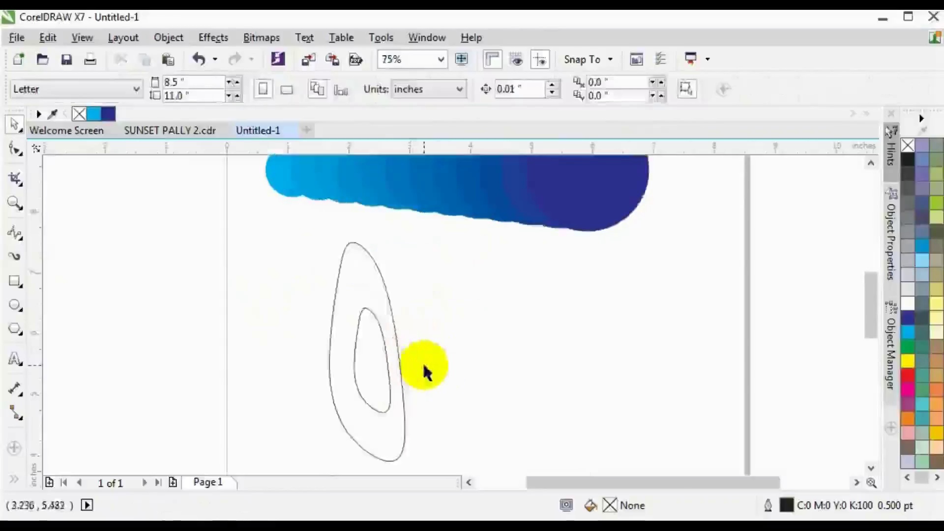
{"action": "left_click", "coordinate": [387, 301]}
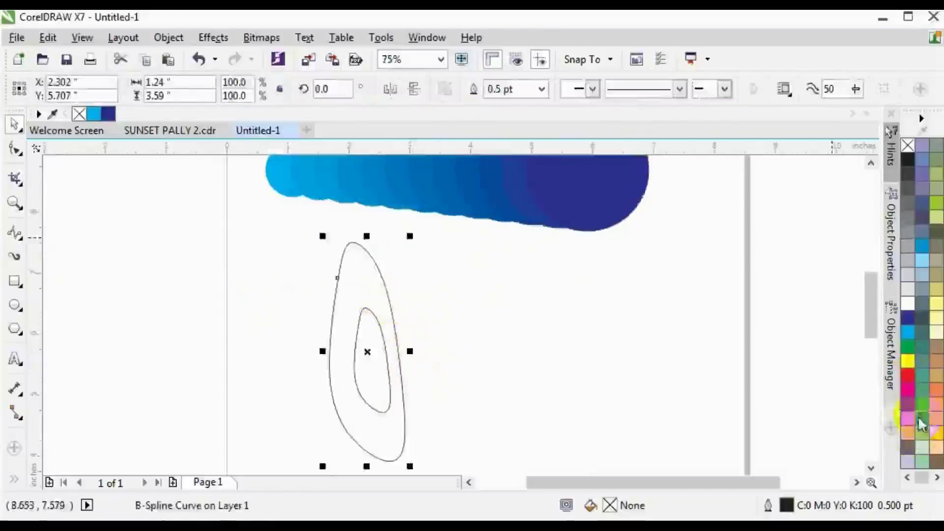
{"action": "left_click", "coordinate": [908, 419]}
{"action": "left_click", "coordinate": [372, 325]}
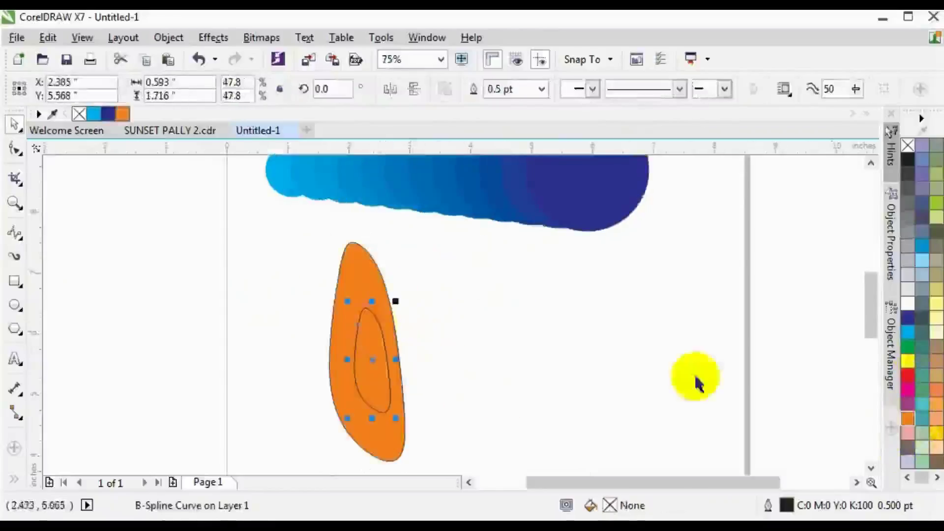
{"action": "left_click", "coordinate": [364, 264]}
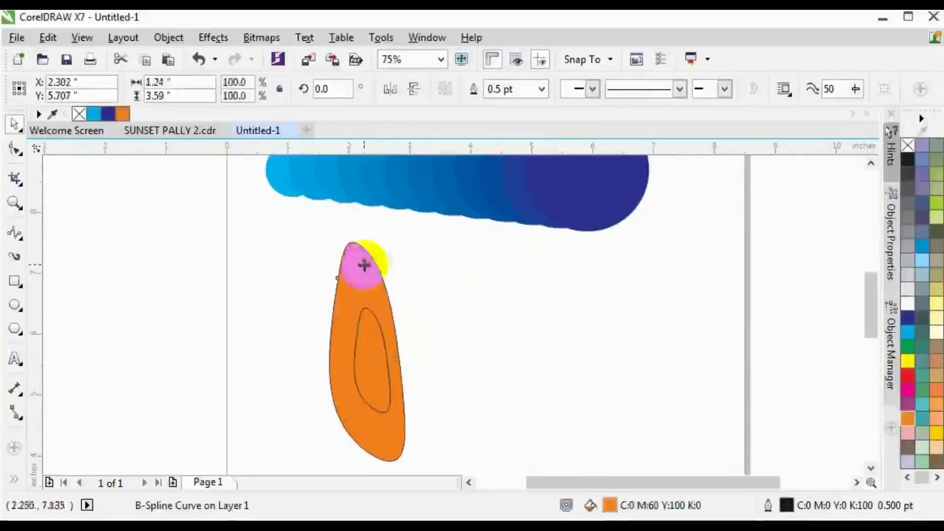
{"action": "left_click", "coordinate": [124, 114]}
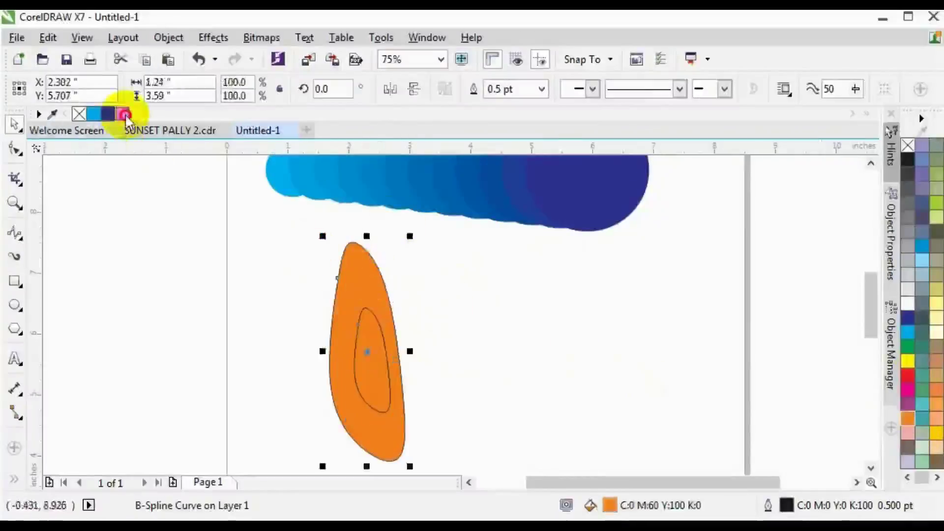
{"action": "left_click", "coordinate": [211, 156]}
{"action": "left_click", "coordinate": [438, 302]}
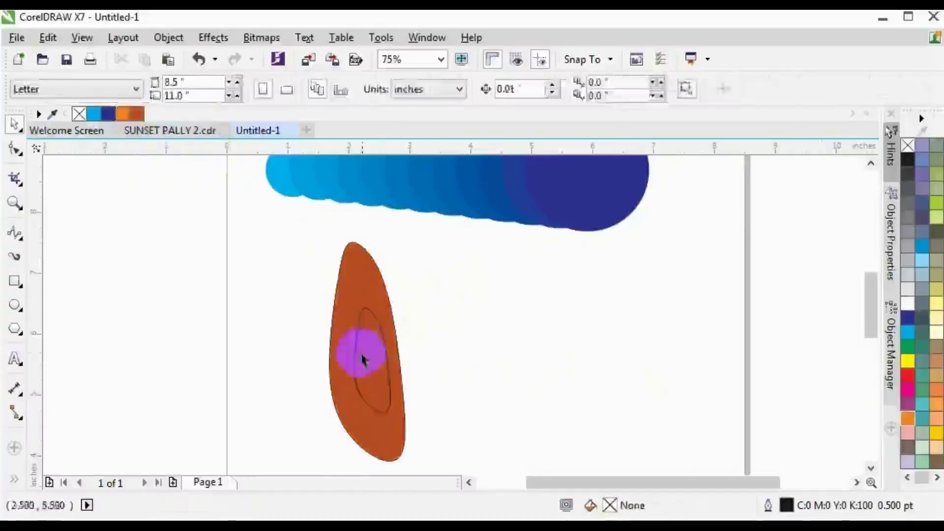
Fill the small inner teardrop with orange.
{"action": "left_click", "coordinate": [362, 360]}
{"action": "left_click", "coordinate": [123, 114]}
{"action": "left_click", "coordinate": [437, 278]}
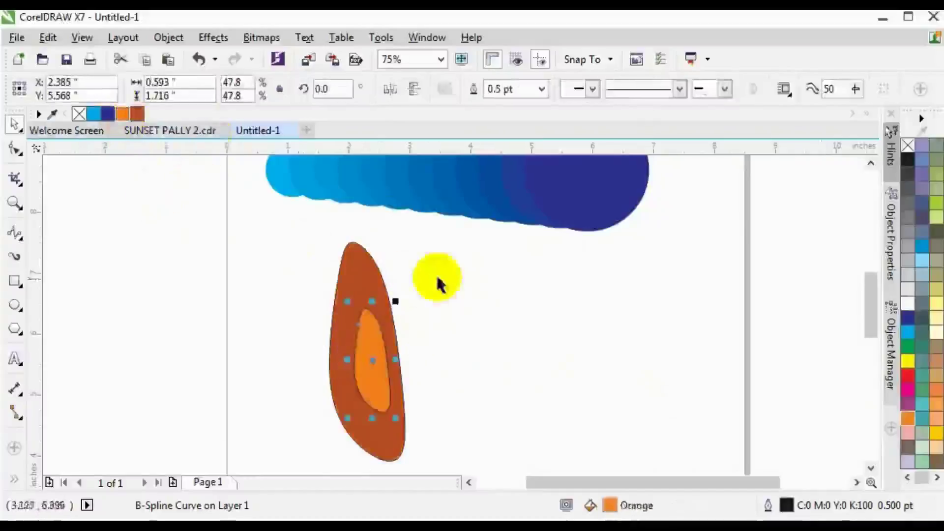
Select both the inner and outer teardrops and remove their outlines.
{"action": "left_click", "coordinate": [355, 336]}
{"action": "left_click", "coordinate": [390, 274], "text": "shift"}
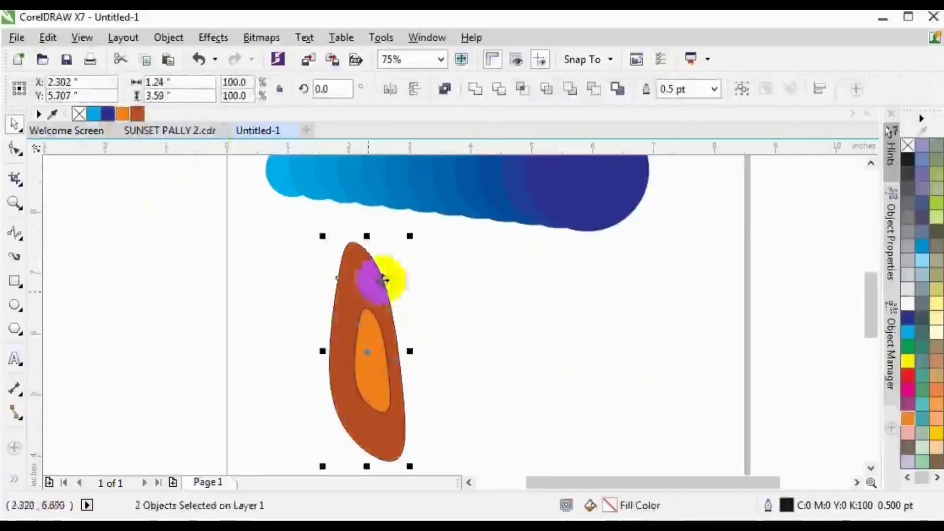
{"action": "right_click", "coordinate": [908, 146]}
Blend the orange inner teardrop into the brown outer one with the Blend tool, using 20 steps.
{"action": "left_click", "coordinate": [370, 342]}
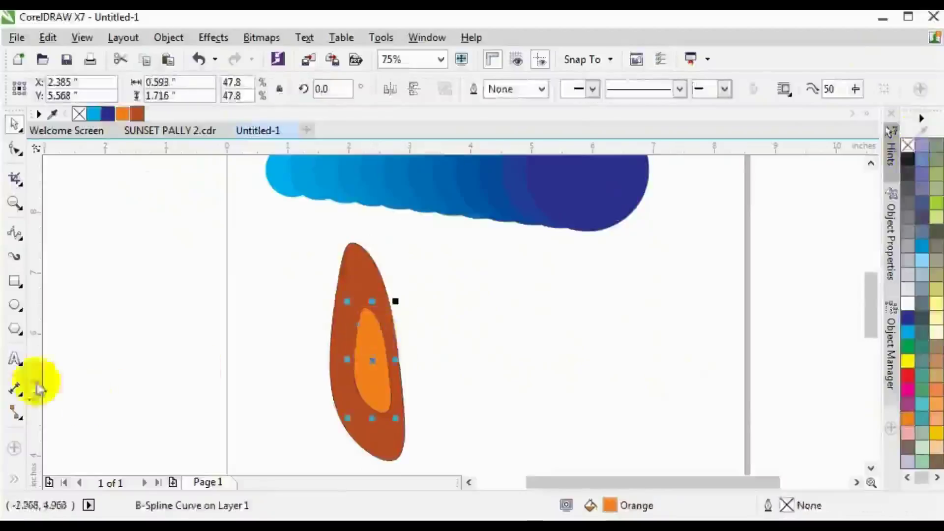
{"action": "left_click", "coordinate": [17, 473]}
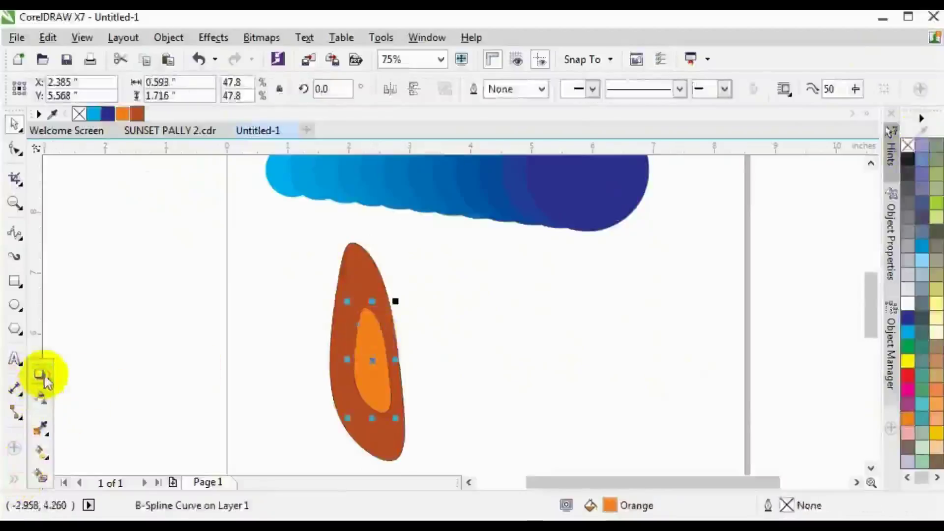
{"action": "left_click", "coordinate": [43, 375]}
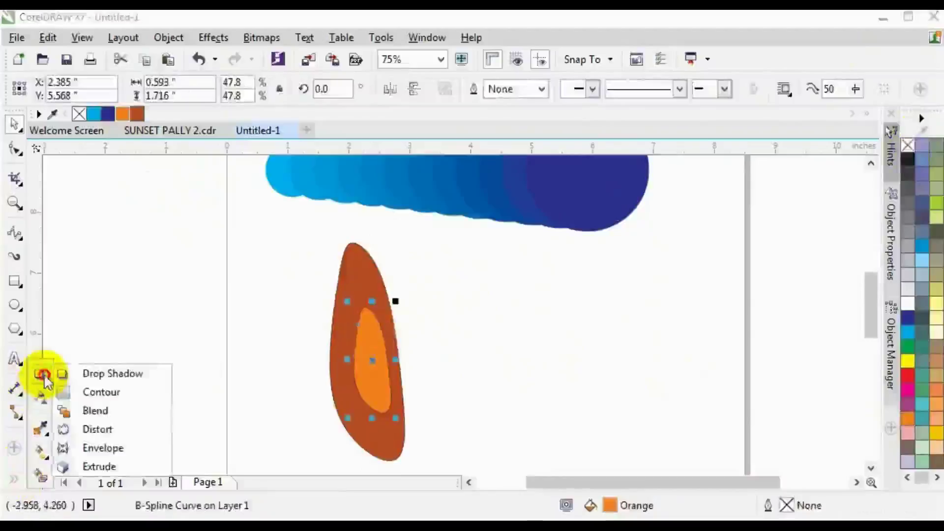
{"action": "left_click", "coordinate": [95, 411]}
{"action": "left_click_drag", "start_coordinate": [368, 319], "coordinate": [354, 252]}
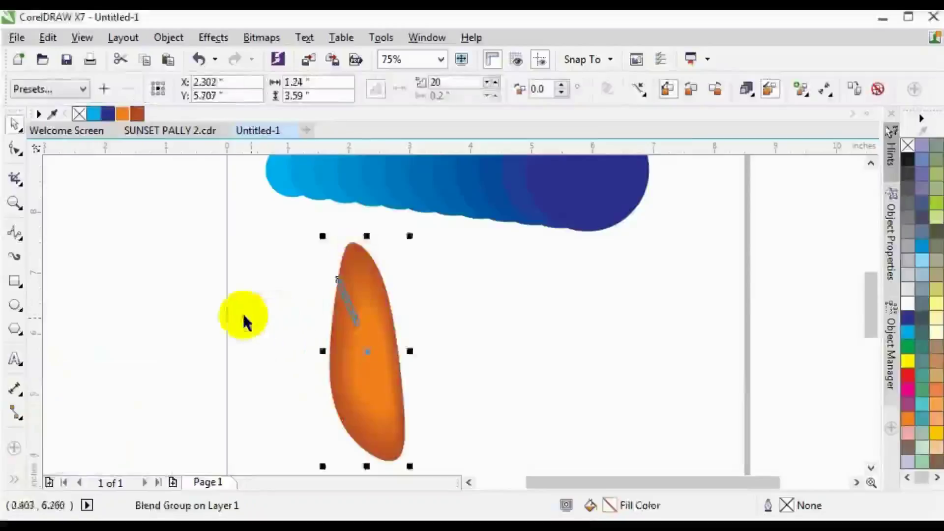
{"action": "left_click", "coordinate": [471, 347]}
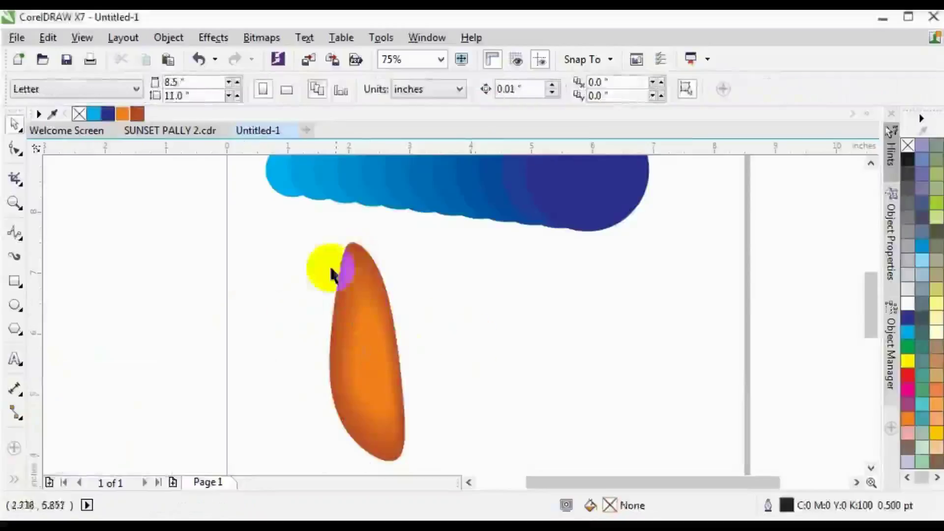
Convert the teardrop blend to a 300 dpi CMYK bitmap with anti-aliasing and a transparent background.
{"action": "left_click", "coordinate": [392, 334]}
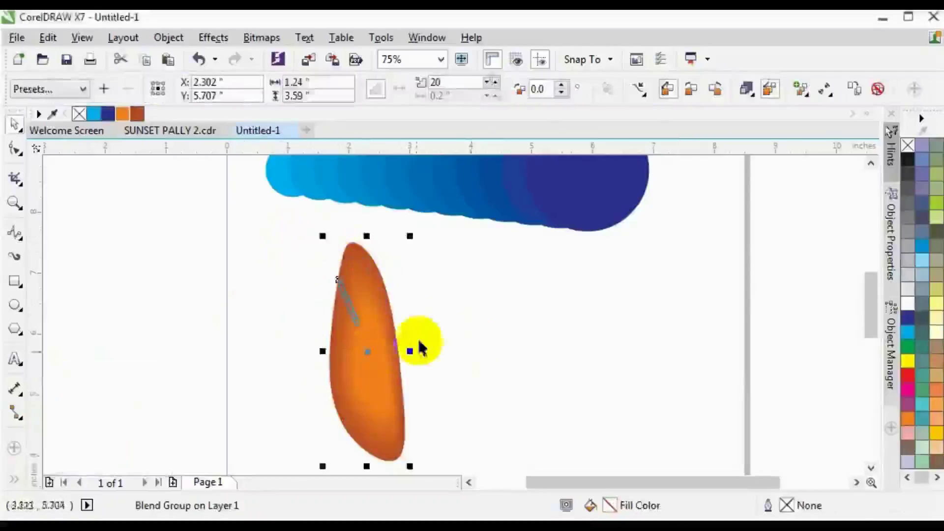
{"action": "left_click", "coordinate": [261, 37]}
{"action": "left_click", "coordinate": [298, 43]}
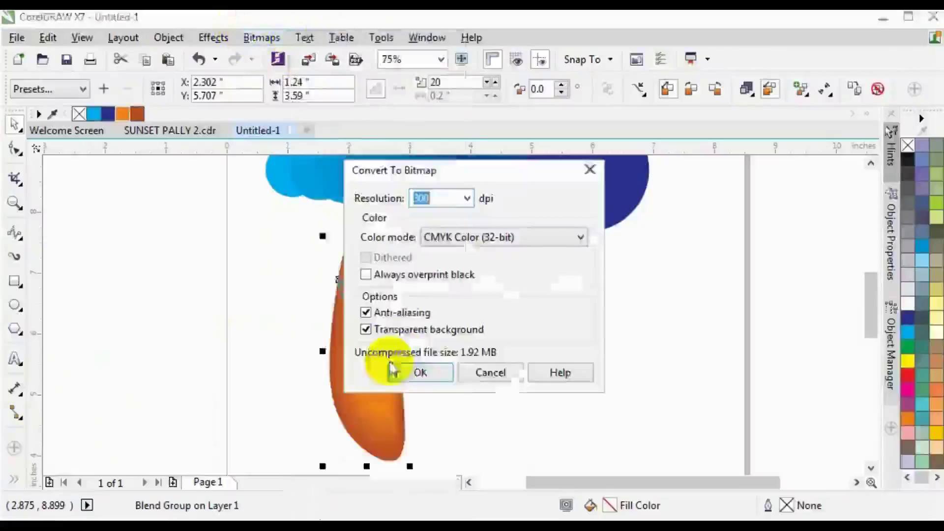
{"action": "left_click", "coordinate": [442, 375]}
Apply a Gaussian Blur with a 58-pixel radius to the teardrop bitmap.
{"action": "left_click", "coordinate": [379, 348]}
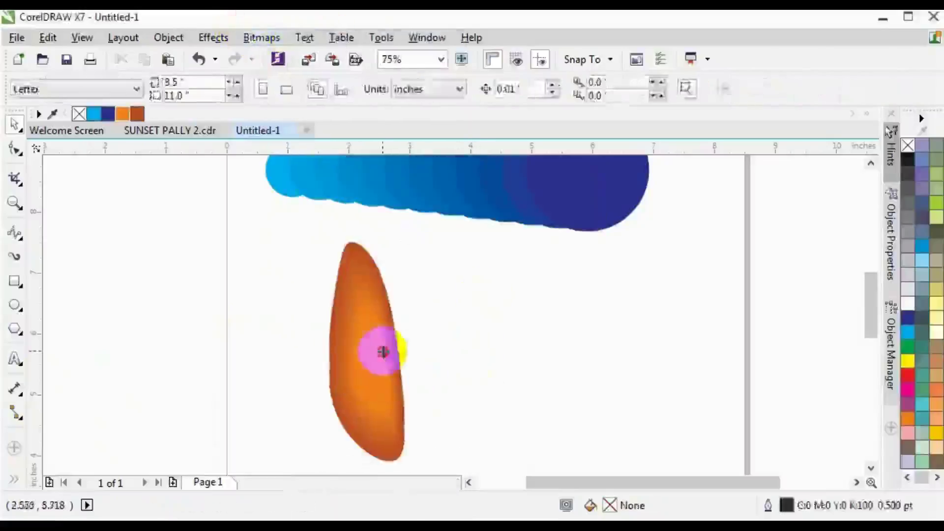
{"action": "left_click", "coordinate": [261, 37]}
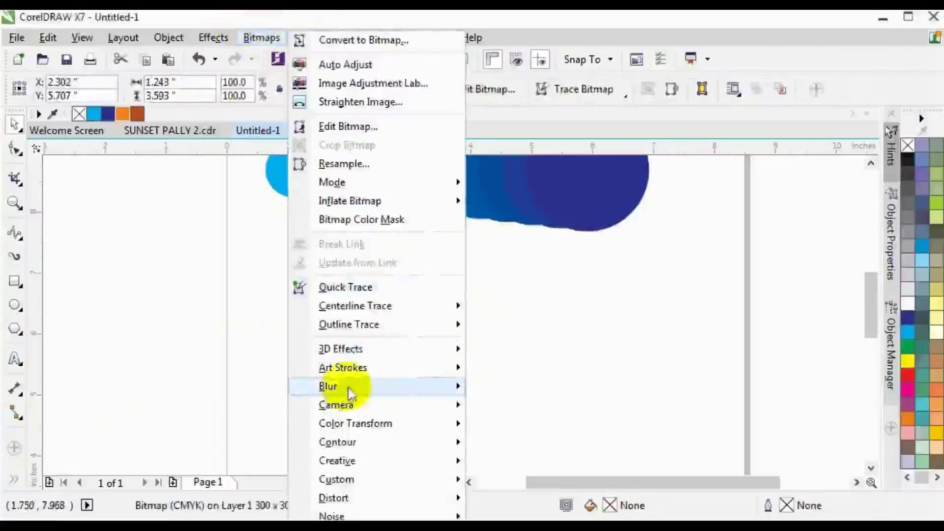
{"action": "mouse_move", "coordinate": [344, 386]}
{"action": "left_click", "coordinate": [552, 406]}
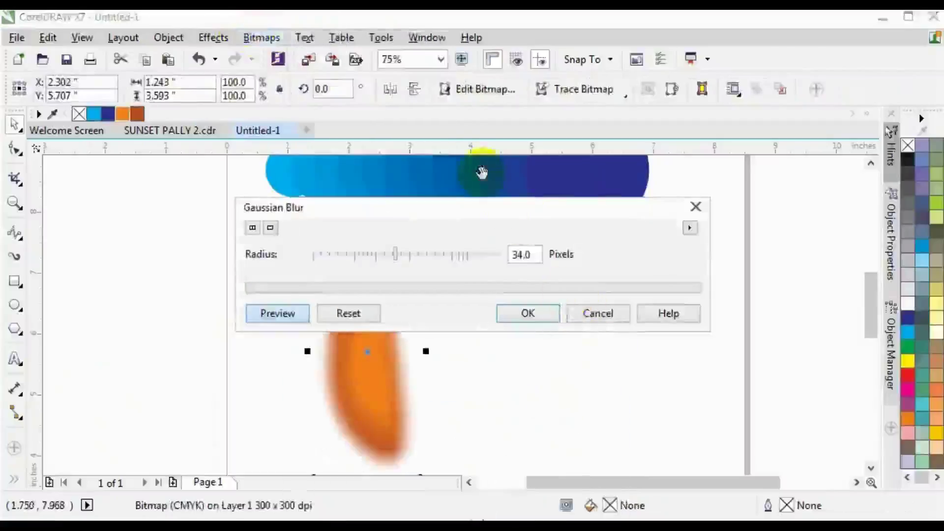
{"action": "left_click_drag", "start_coordinate": [481, 211], "coordinate": [615, 159]}
{"action": "left_click_drag", "start_coordinate": [529, 203], "coordinate": [559, 206]}
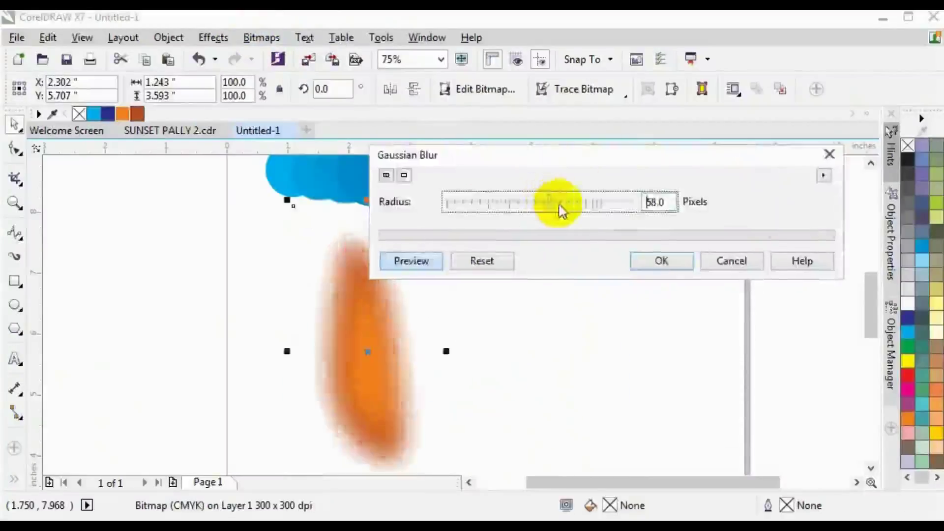
{"action": "left_click", "coordinate": [656, 262]}
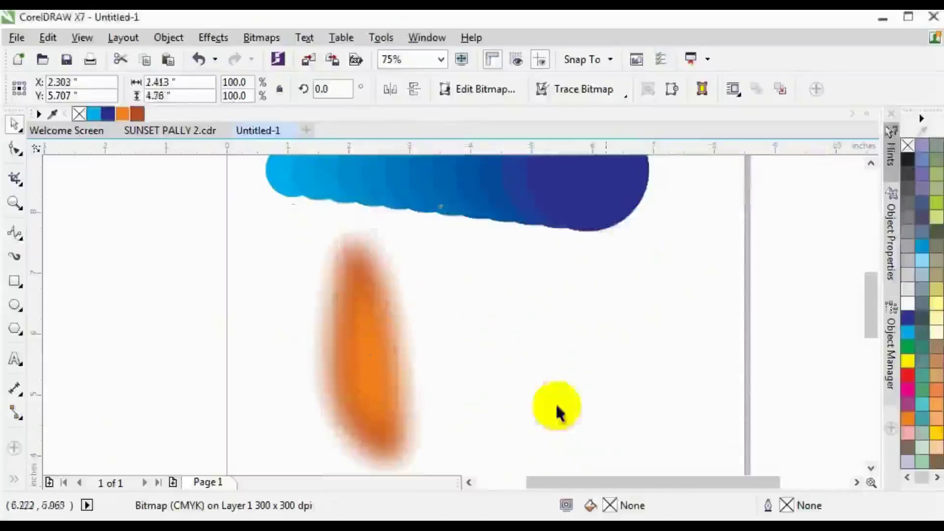
{"action": "left_click", "coordinate": [556, 408]}
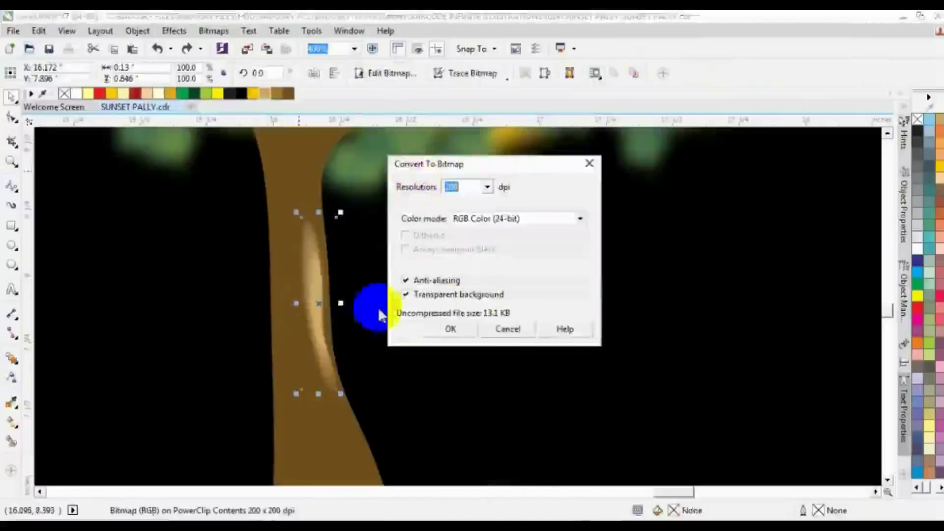
Convert the pale highlight on the tree trunk to a 200 dpi RGB bitmap with anti-aliasing and a transparent background.
{"action": "key", "text": "Return"}
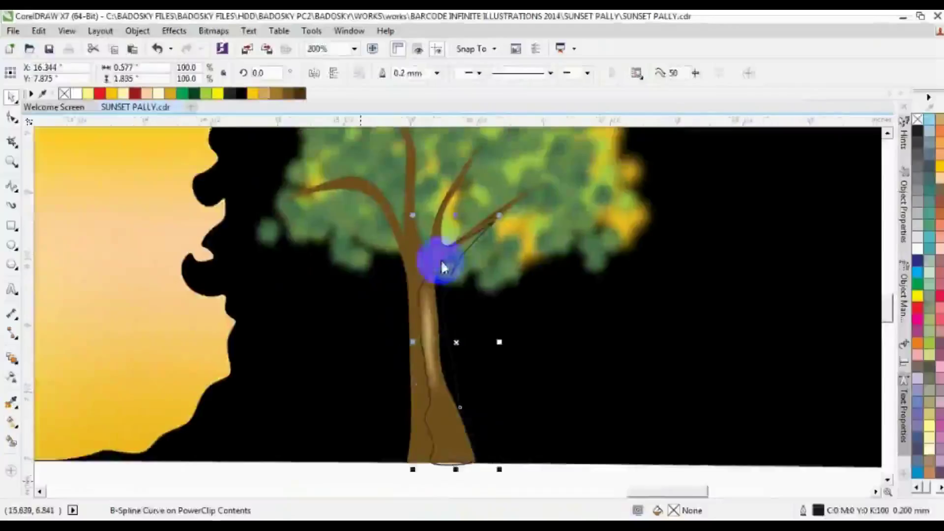
{"action": "left_click_drag", "start_coordinate": [438, 257], "coordinate": [483, 227]}
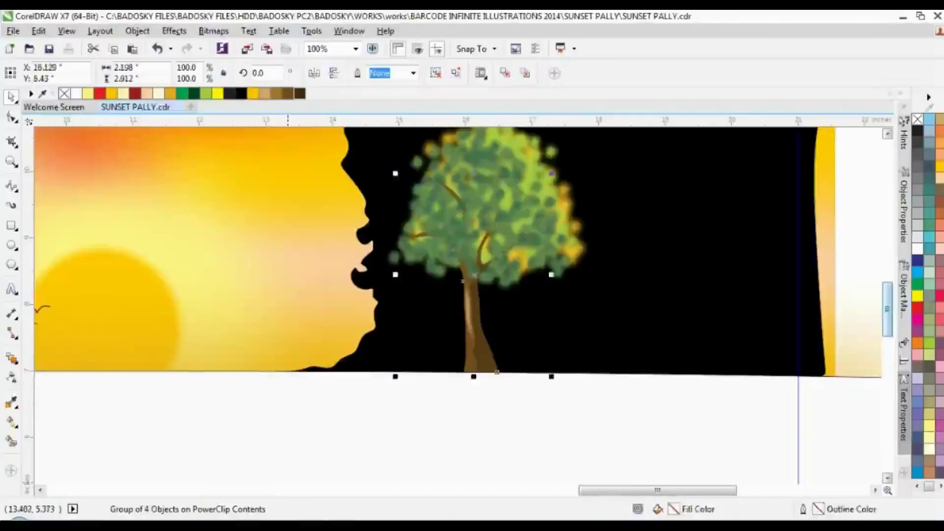
Add more trees in pale brown, light green and dark green tints around the first tree, over the black forest silhouette.
{"action": "left_click", "coordinate": [473, 175]}
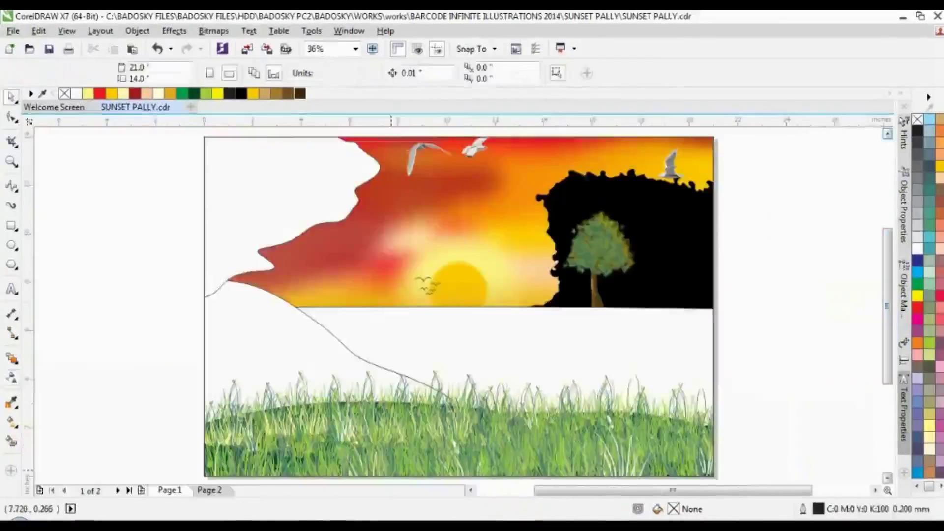
{"action": "left_click_drag", "start_coordinate": [664, 218], "coordinate": [630, 244]}
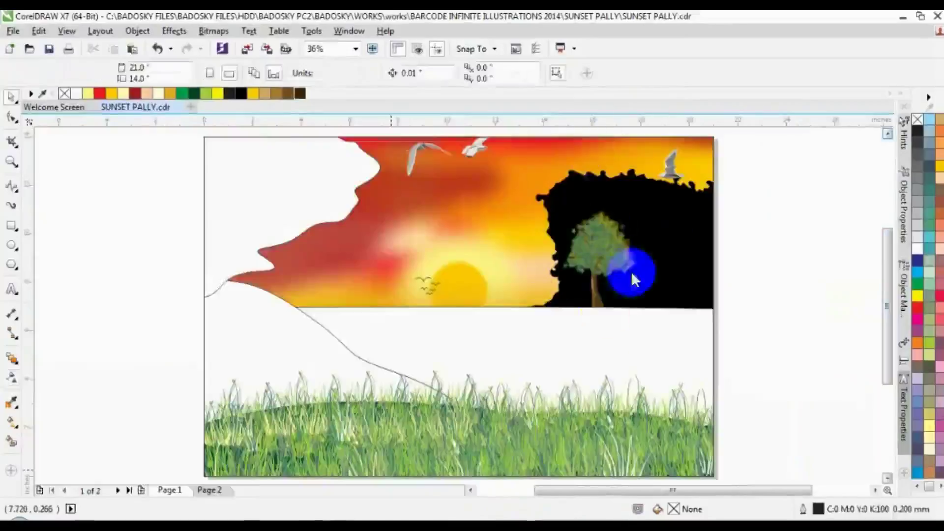
{"action": "left_click", "coordinate": [545, 229]}
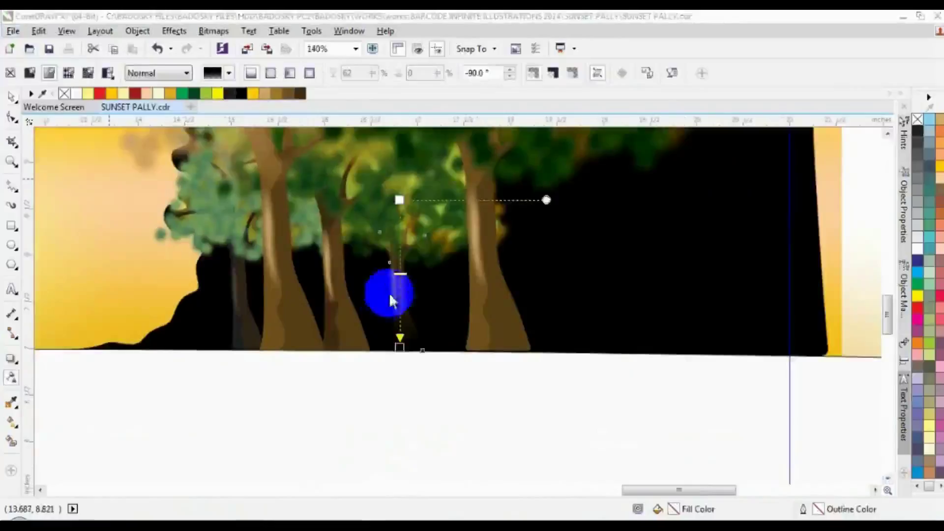
{"action": "left_click_drag", "start_coordinate": [390, 299], "coordinate": [399, 343]}
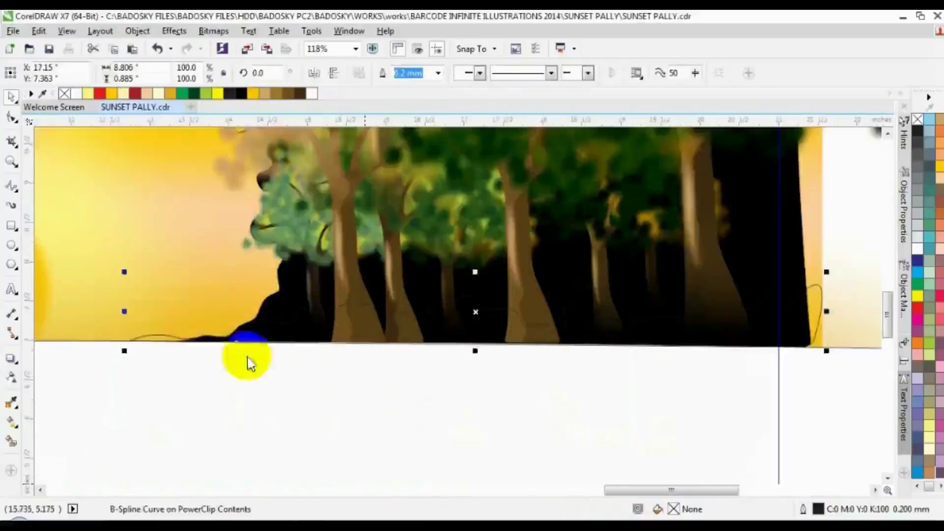
Draw a low B-spline undergrowth shape about 8.8 by 0.9 inches along the base of the trees.
{"action": "left_click", "coordinate": [143, 364]}
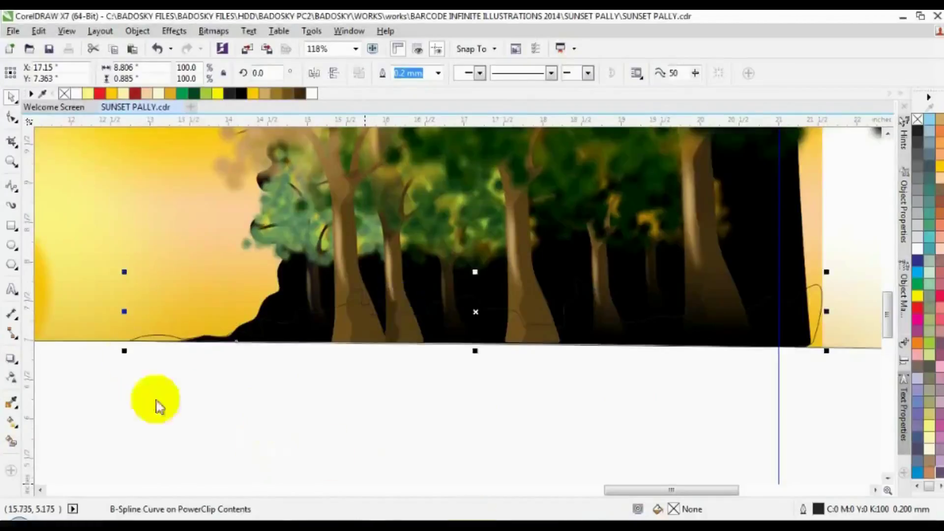
{"action": "left_click", "coordinate": [136, 345]}
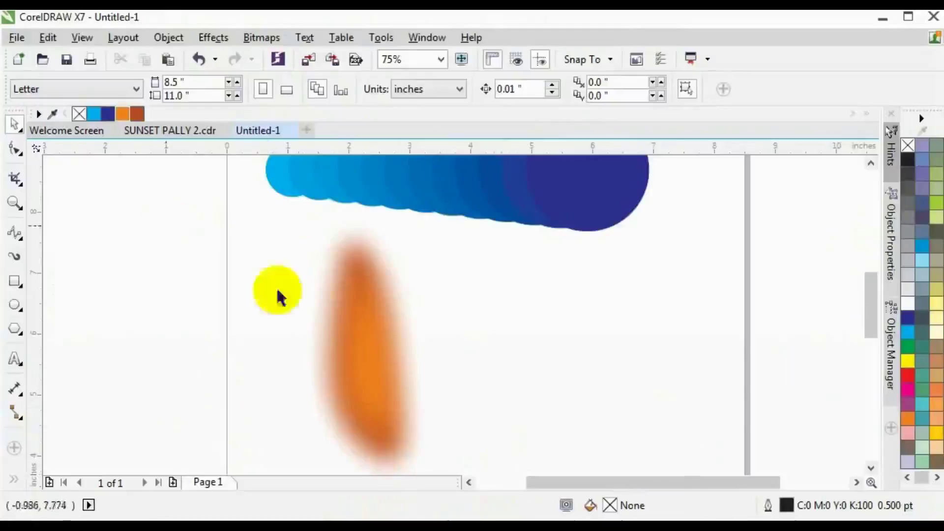
Draw a closed, long leaf-like B-spline shape about 10.6 by 1.8 inches across the blurred orange teardrop.
{"action": "left_click", "coordinate": [327, 306]}
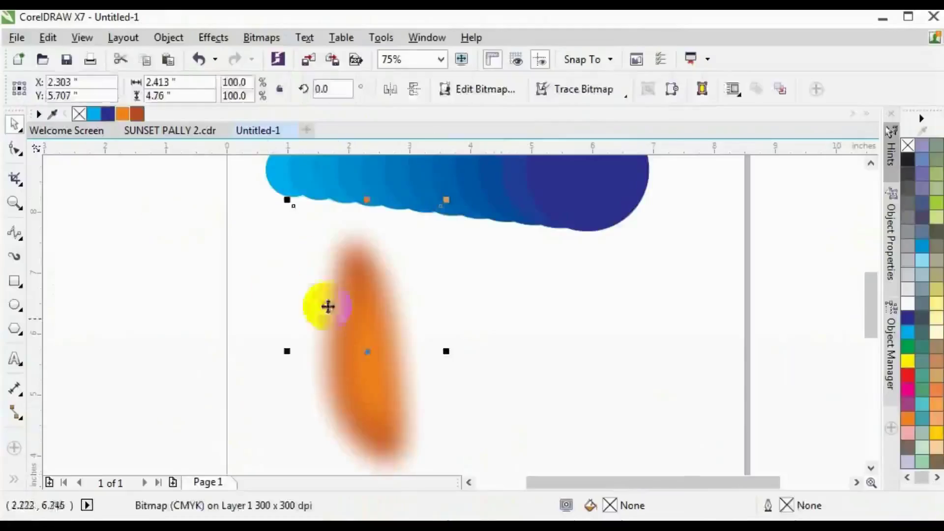
{"action": "left_click", "coordinate": [43, 298]}
{"action": "left_click", "coordinate": [14, 232]}
{"action": "left_click", "coordinate": [125, 332]}
{"action": "left_click", "coordinate": [257, 286]}
{"action": "left_click", "coordinate": [429, 310]}
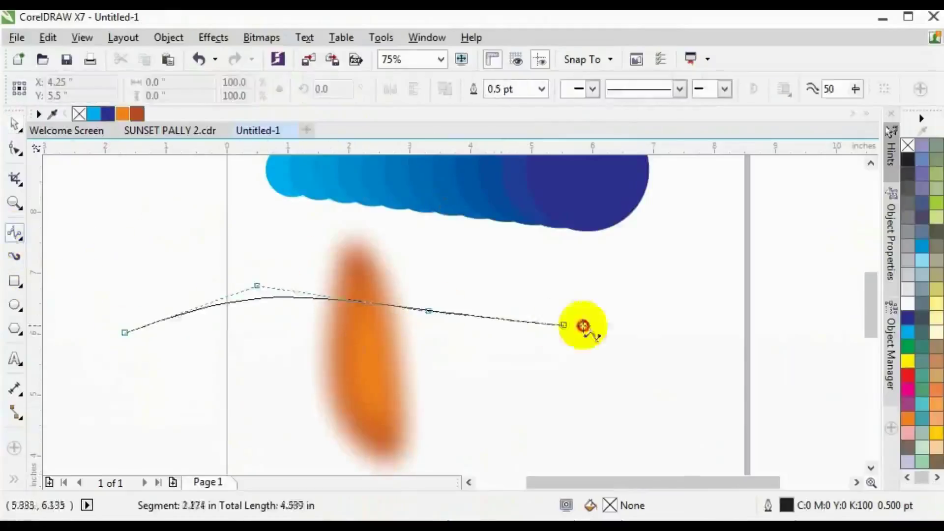
{"action": "left_click", "coordinate": [575, 325]}
{"action": "left_click", "coordinate": [698, 333]}
{"action": "left_click", "coordinate": [761, 362]}
{"action": "left_click", "coordinate": [782, 372]}
{"action": "left_click", "coordinate": [697, 385]}
{"action": "left_click", "coordinate": [492, 406]}
{"action": "left_click", "coordinate": [276, 401]}
{"action": "left_click", "coordinate": [168, 394]}
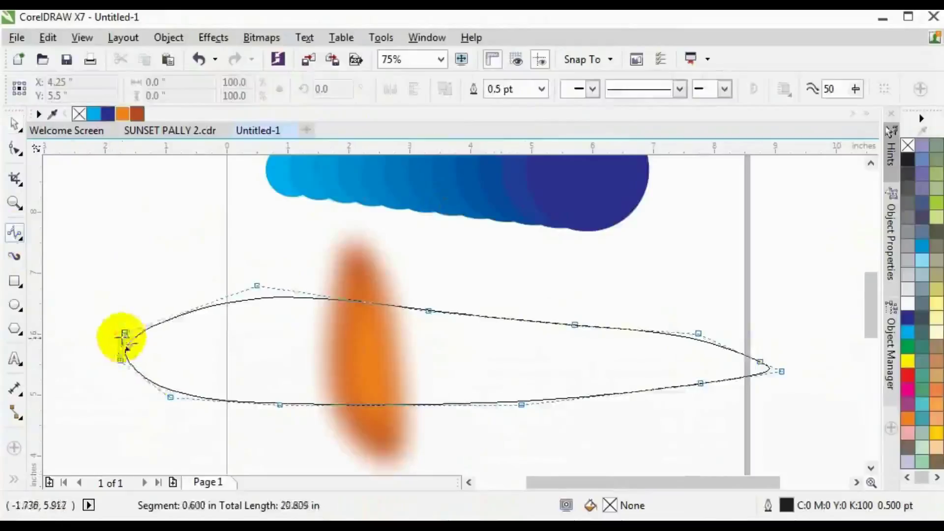
{"action": "left_click", "coordinate": [124, 334]}
Fill the long leaf-like shape with green (C100 M0 Y100 K0) and remove its outline.
{"action": "key", "text": "space"}
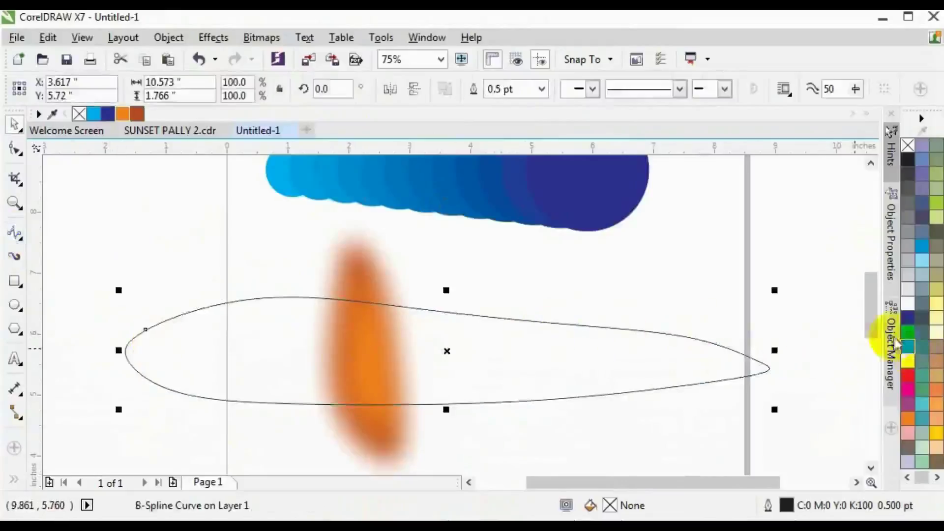
{"action": "left_click", "coordinate": [908, 347]}
{"action": "right_click", "coordinate": [908, 145]}
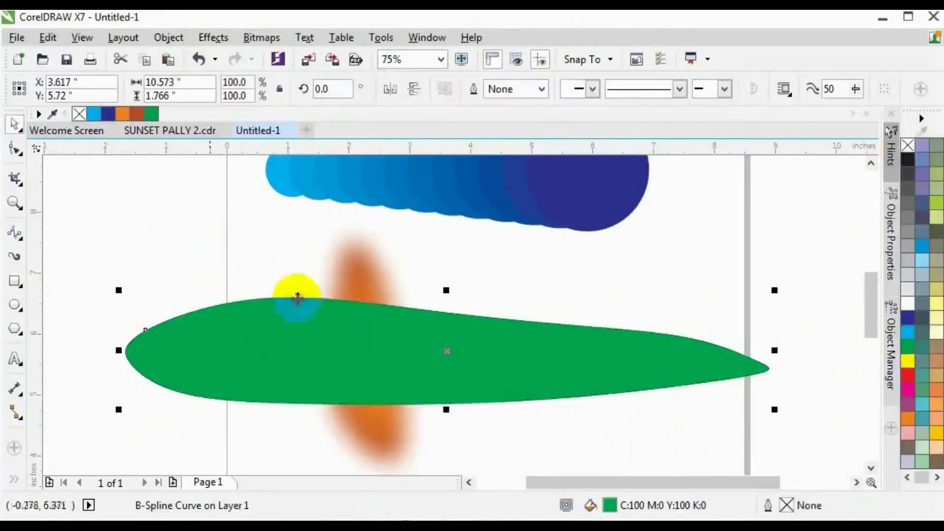
Convert the green leaf-like shape to a 300 dpi CMYK bitmap.
{"action": "left_click", "coordinate": [260, 37]}
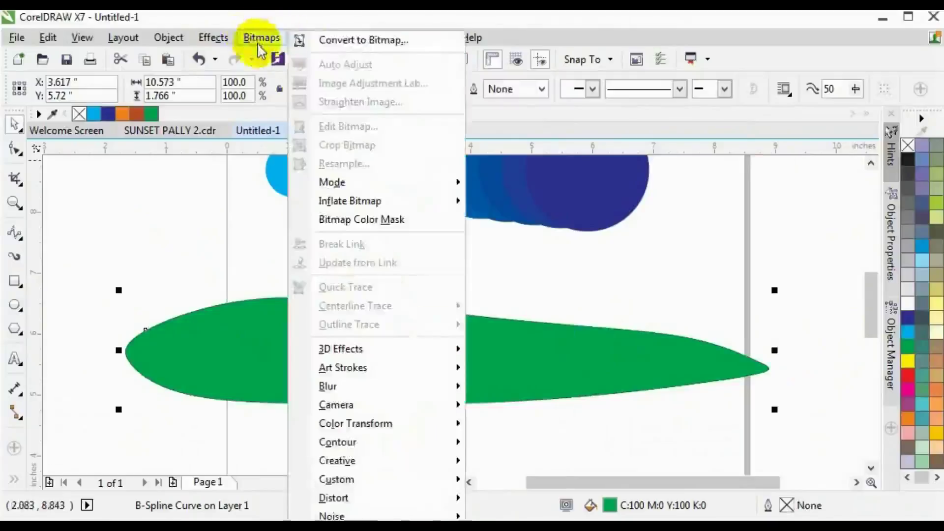
{"action": "left_click", "coordinate": [327, 42]}
{"action": "left_click", "coordinate": [419, 371]}
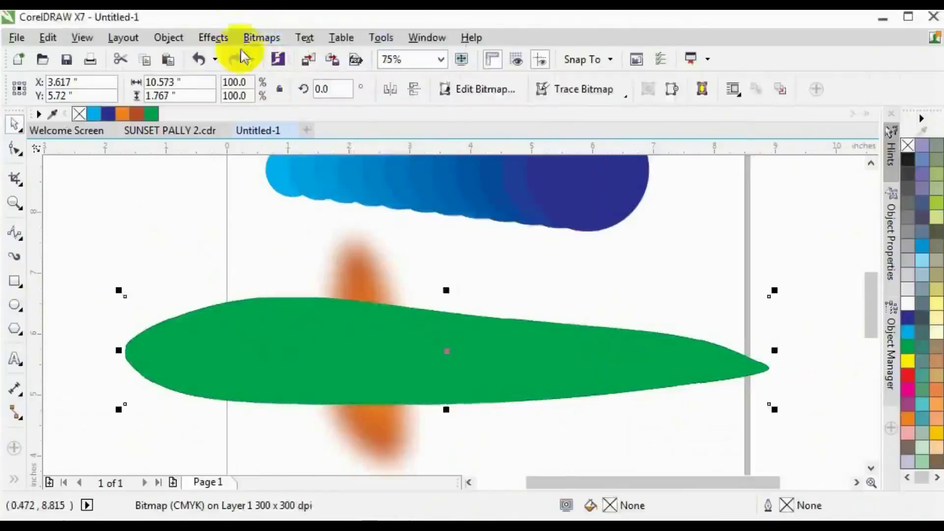
{"action": "left_click", "coordinate": [256, 40]}
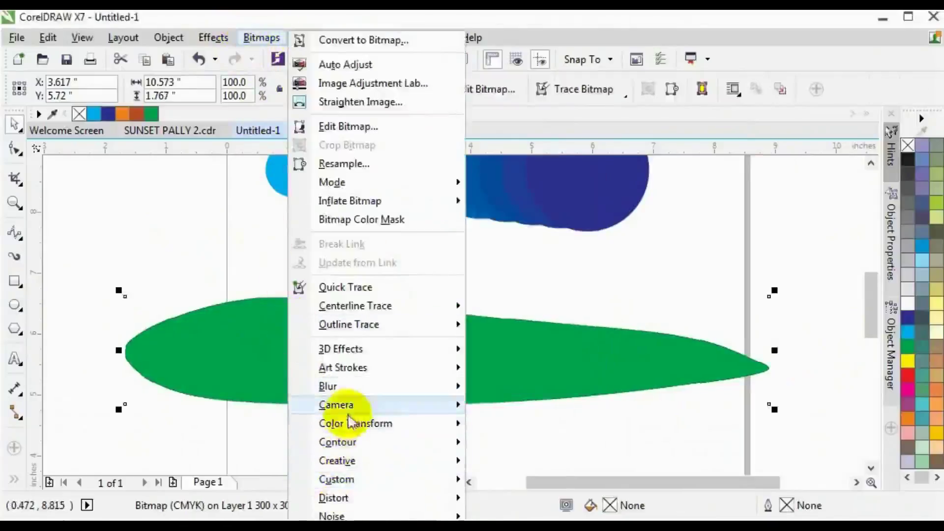
{"action": "mouse_move", "coordinate": [375, 514]}
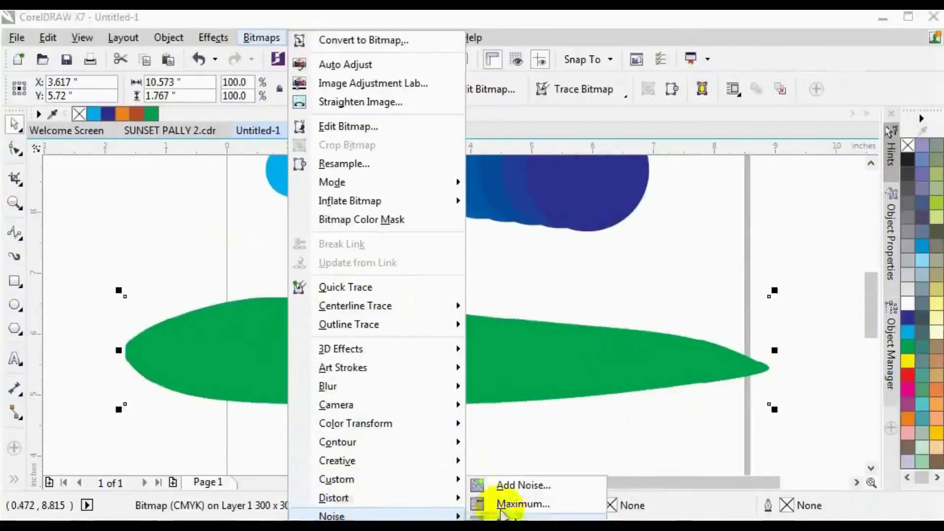
{"action": "left_click", "coordinate": [518, 495]}
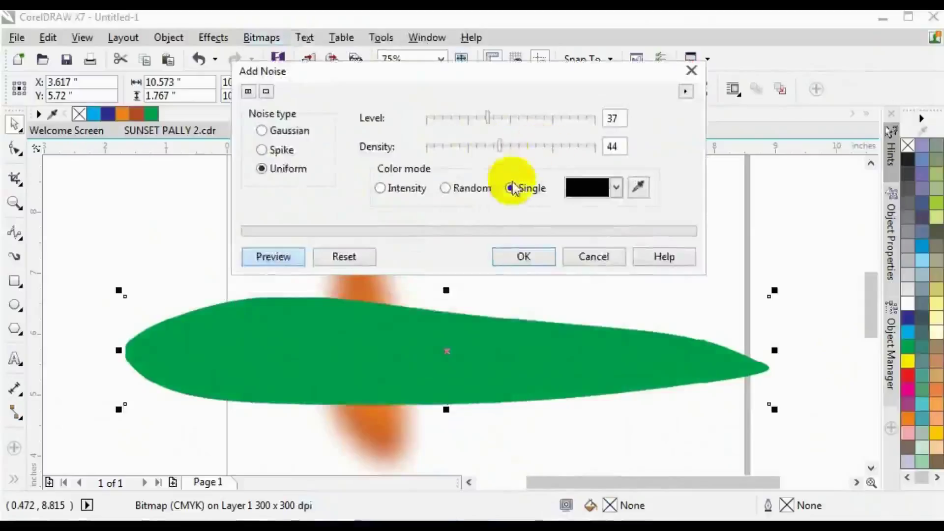
{"action": "left_click", "coordinate": [521, 145]}
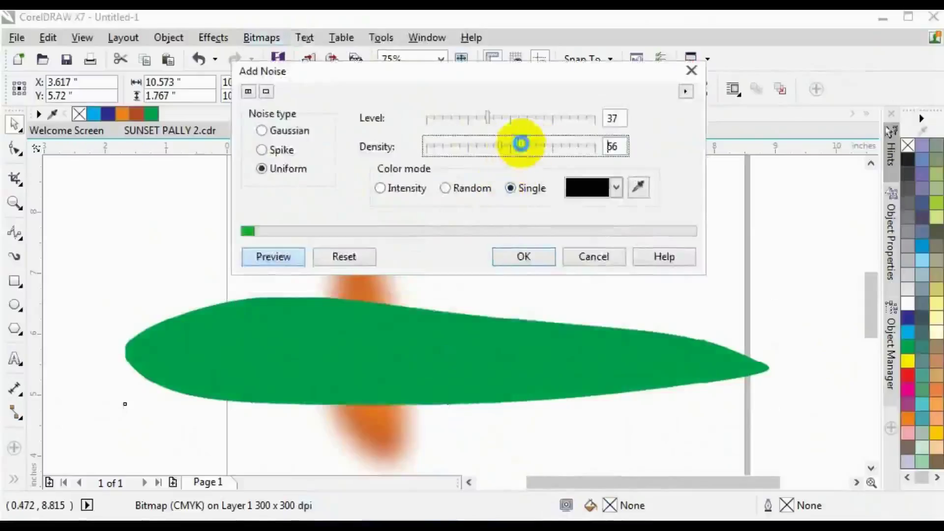
{"action": "left_click", "coordinate": [516, 119]}
{"action": "left_click_drag", "start_coordinate": [517, 119], "coordinate": [449, 120]}
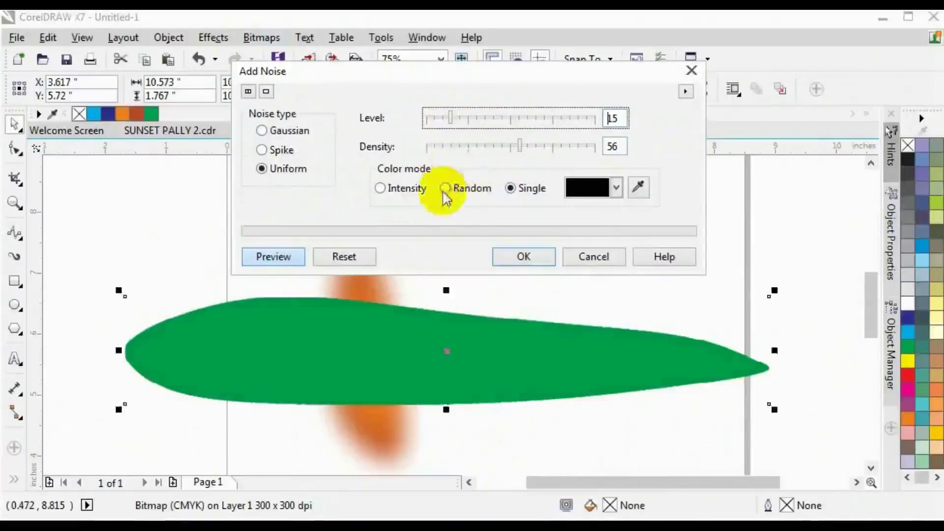
{"action": "left_click_drag", "start_coordinate": [498, 148], "coordinate": [556, 150]}
{"action": "left_click", "coordinate": [595, 257]}
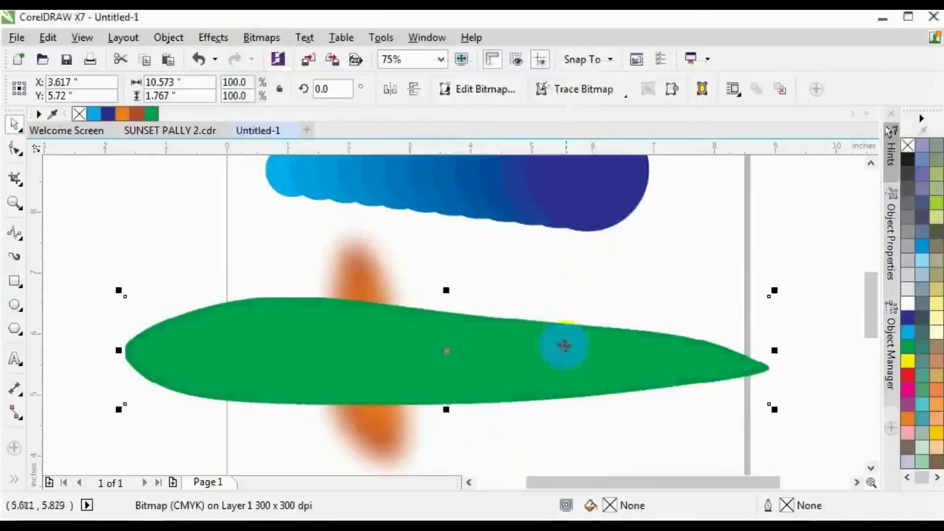
Undo the green shape's bitmap conversion and refill the curve with a very dark shade of green.
{"action": "left_click", "coordinate": [622, 354]}
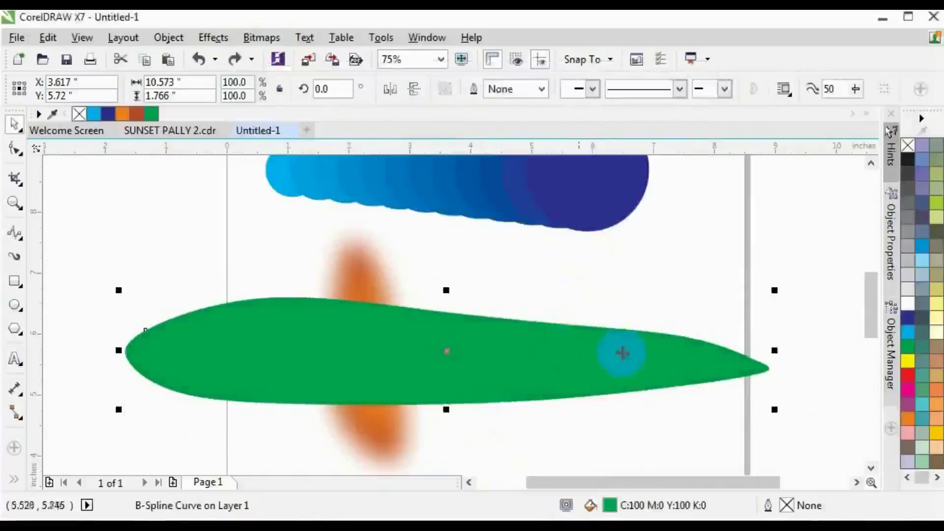
{"action": "left_click", "coordinate": [156, 114]}
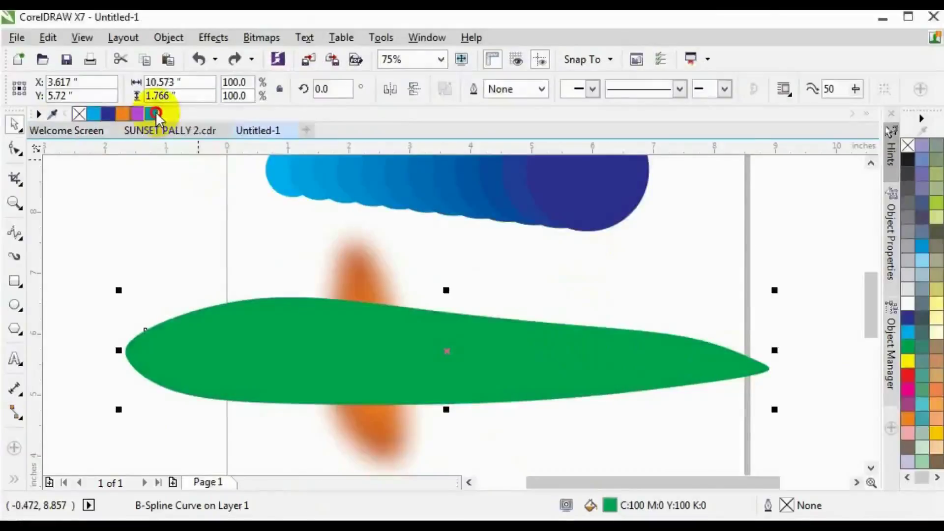
{"action": "left_click_drag", "start_coordinate": [157, 116], "coordinate": [236, 150]}
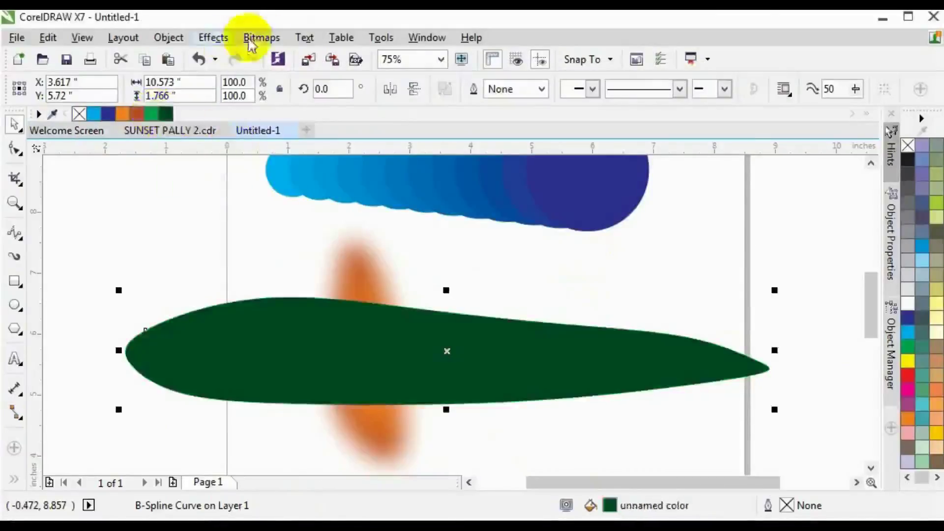
Convert the dark green shape to a 300 dpi CMYK bitmap with anti-aliasing and a transparent background.
{"action": "left_click", "coordinate": [271, 42]}
{"action": "left_click", "coordinate": [340, 40]}
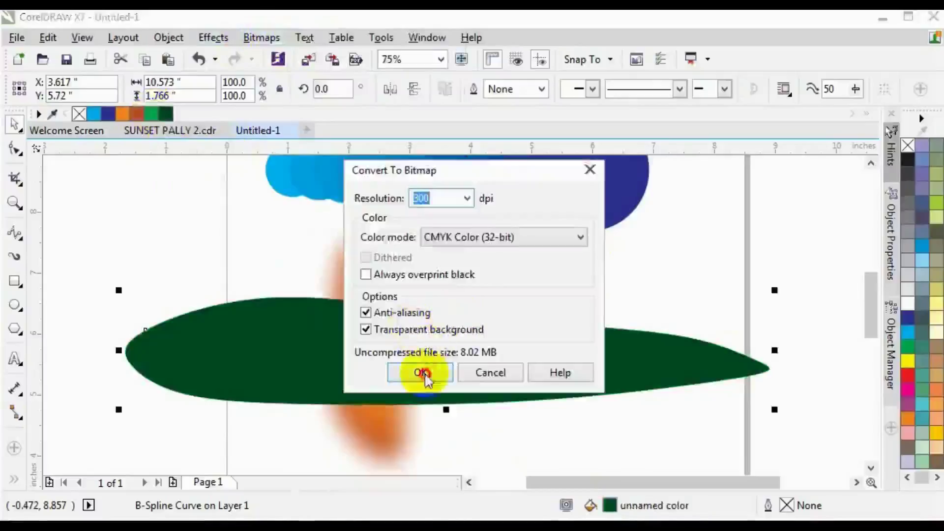
{"action": "left_click", "coordinate": [421, 371]}
Try adding Uniform noise with level 92, density 76 and Random color mode to the dark green bitmap.
{"action": "left_click", "coordinate": [260, 39]}
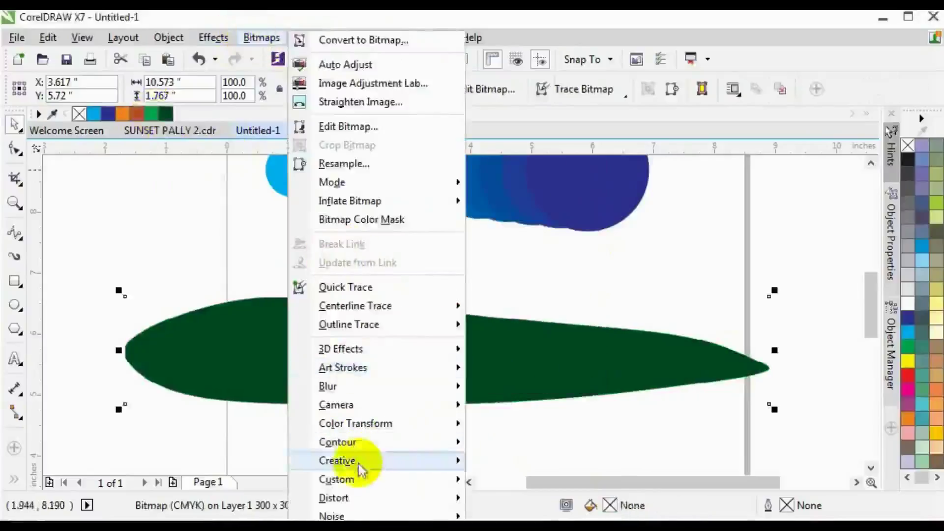
{"action": "mouse_move", "coordinate": [359, 515]}
{"action": "left_click", "coordinate": [509, 483]}
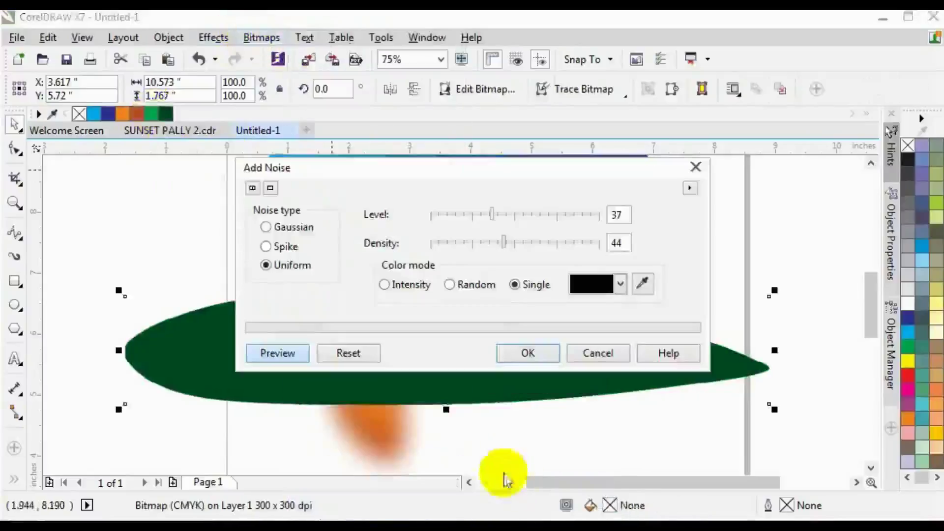
{"action": "left_click_drag", "start_coordinate": [468, 169], "coordinate": [445, 68]}
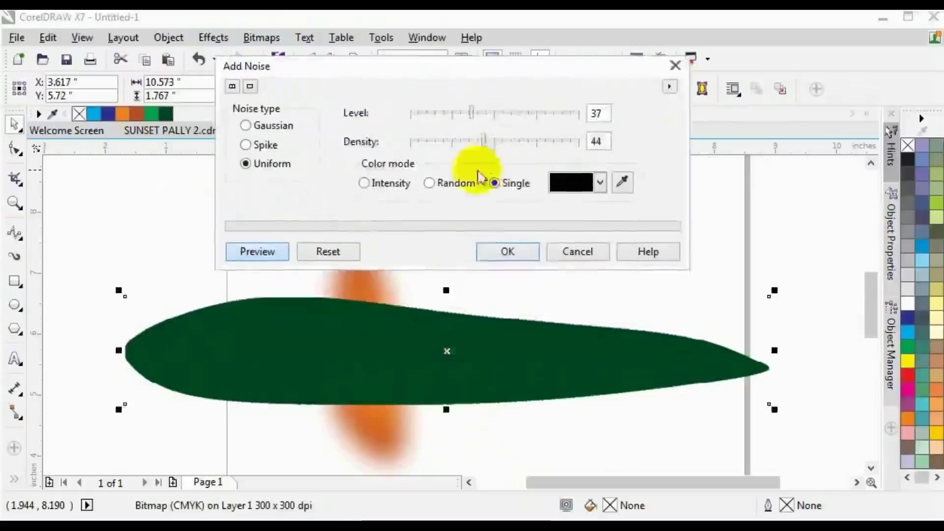
{"action": "left_click", "coordinate": [541, 143]}
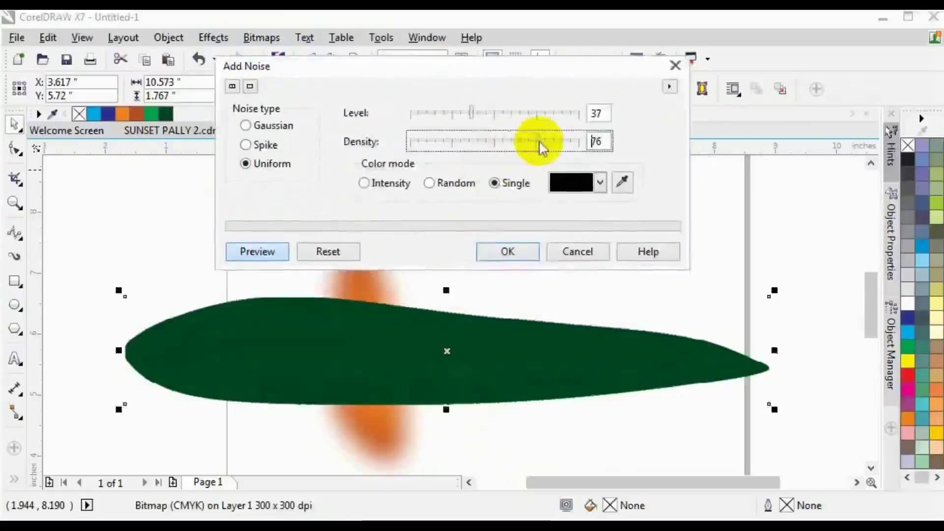
{"action": "left_click", "coordinate": [432, 186]}
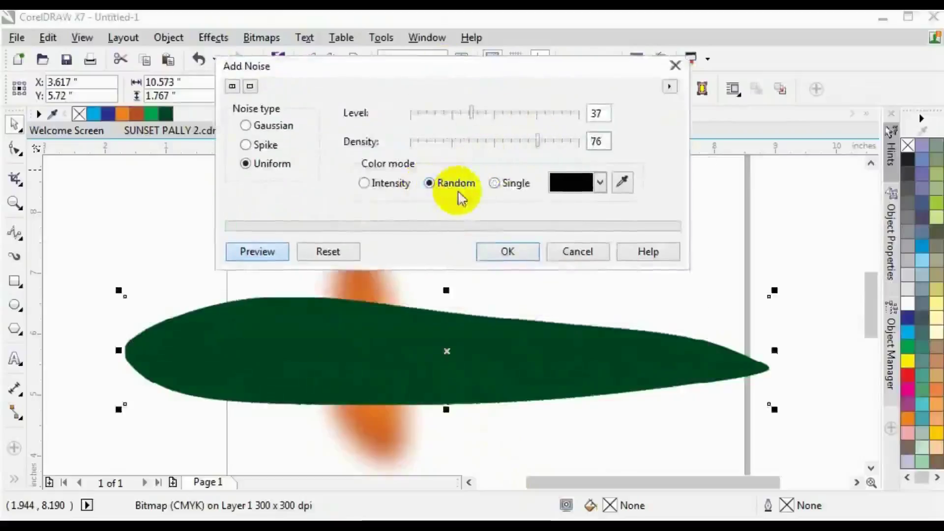
{"action": "left_click", "coordinate": [507, 114]}
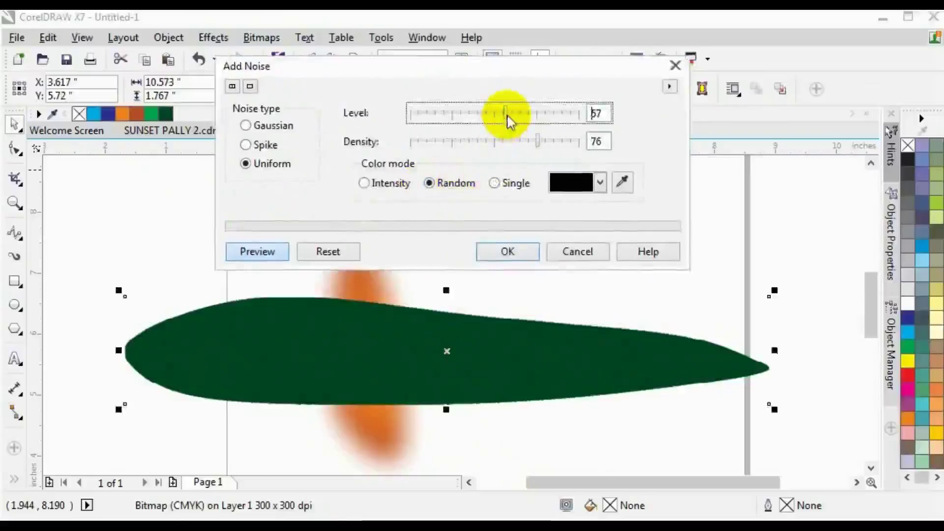
{"action": "left_click", "coordinate": [546, 117]}
{"action": "left_click", "coordinate": [565, 116]}
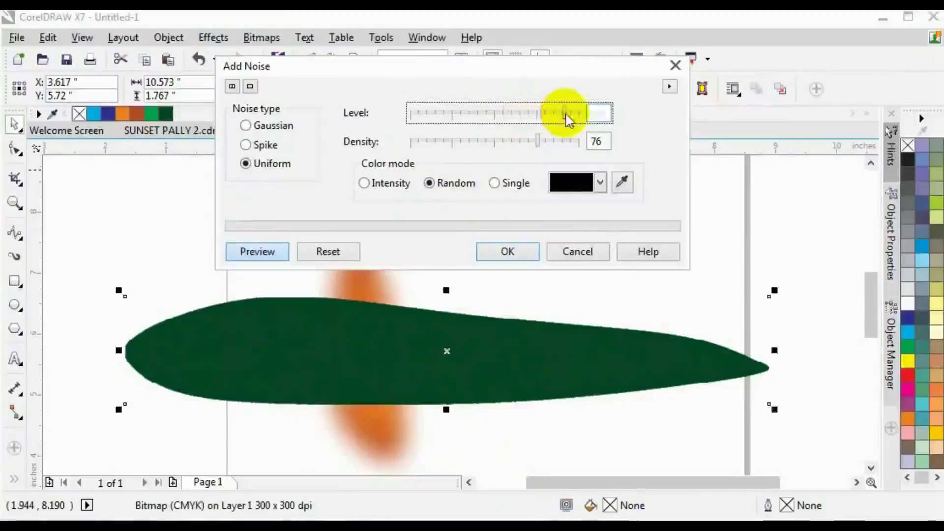
{"action": "left_click", "coordinate": [578, 252]}
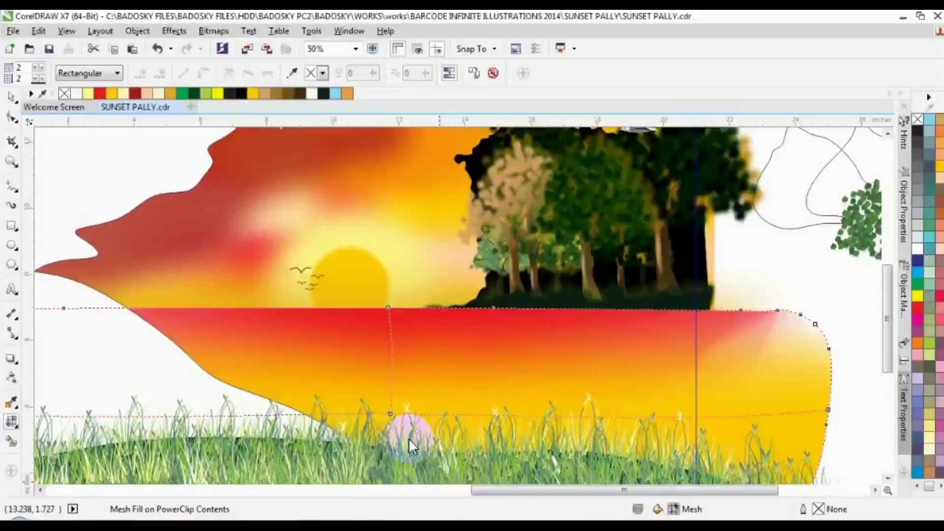
Undo recent edits in the sunset artwork back to the scribbled ripple curve on the red water.
{"action": "left_click", "coordinate": [415, 361]}
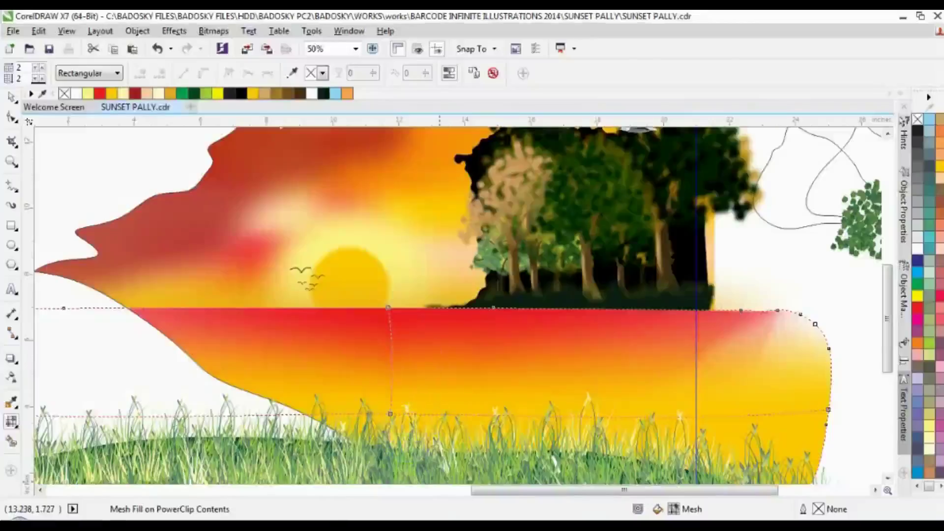
{"action": "key", "text": "ctrl+z"}
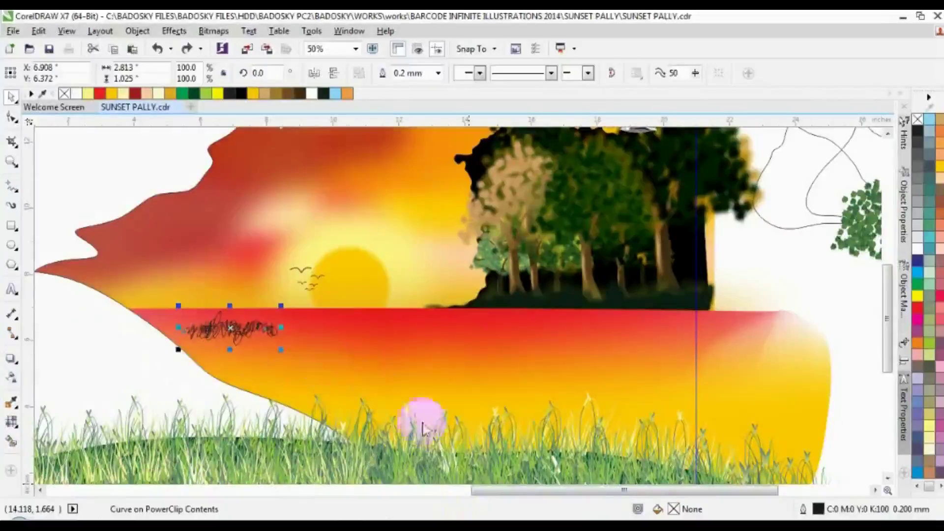
{"action": "left_click", "coordinate": [185, 305]}
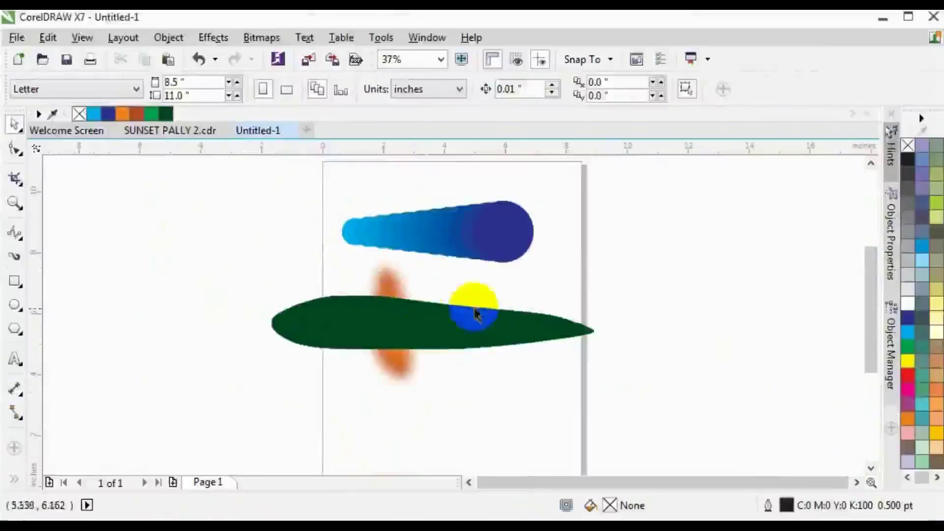
Delete all the sample shapes from the untitled drawing's page.
{"action": "left_click_drag", "start_coordinate": [230, 174], "coordinate": [658, 433]}
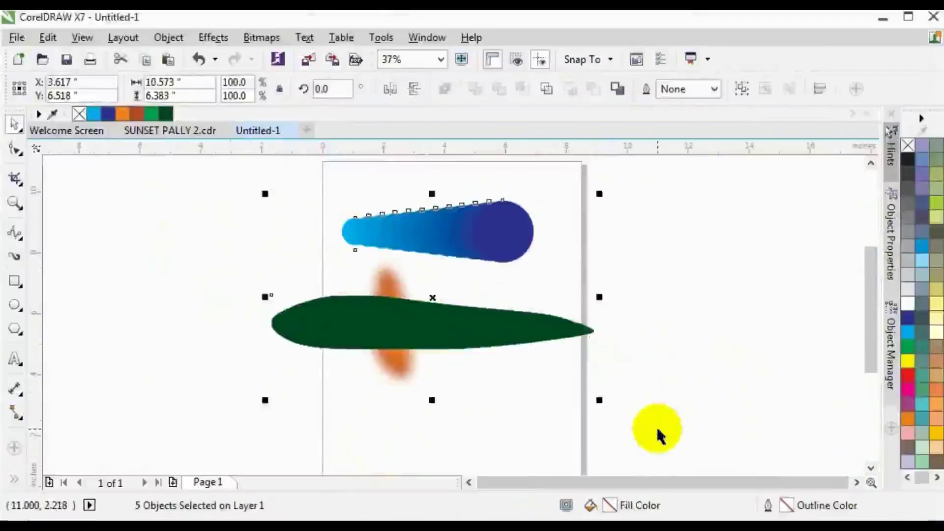
{"action": "key", "text": "Delete"}
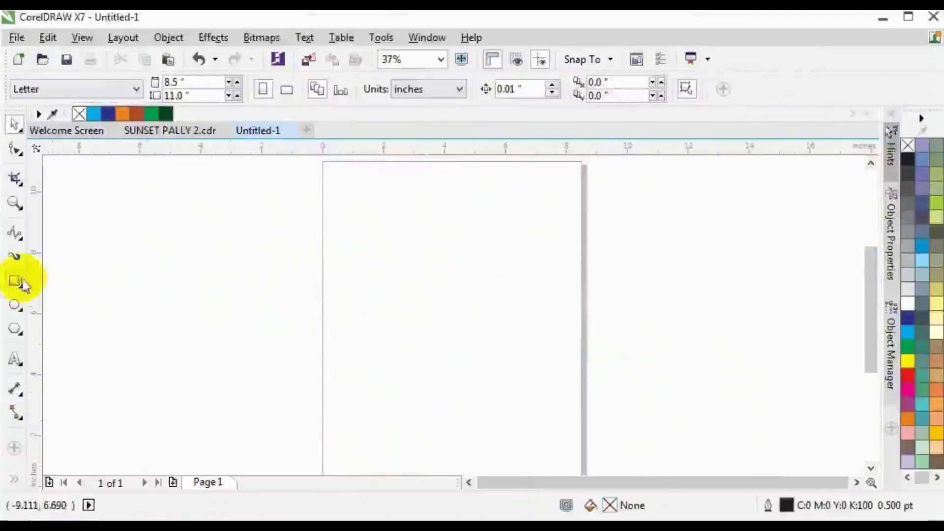
Add a page-wide rectangle, shorten it to about 3.77 inches and place it along the page's bottom edge.
{"action": "double_click", "coordinate": [15, 281]}
{"action": "left_click_drag", "start_coordinate": [451, 163], "coordinate": [445, 269]}
{"action": "left_click", "coordinate": [480, 261]}
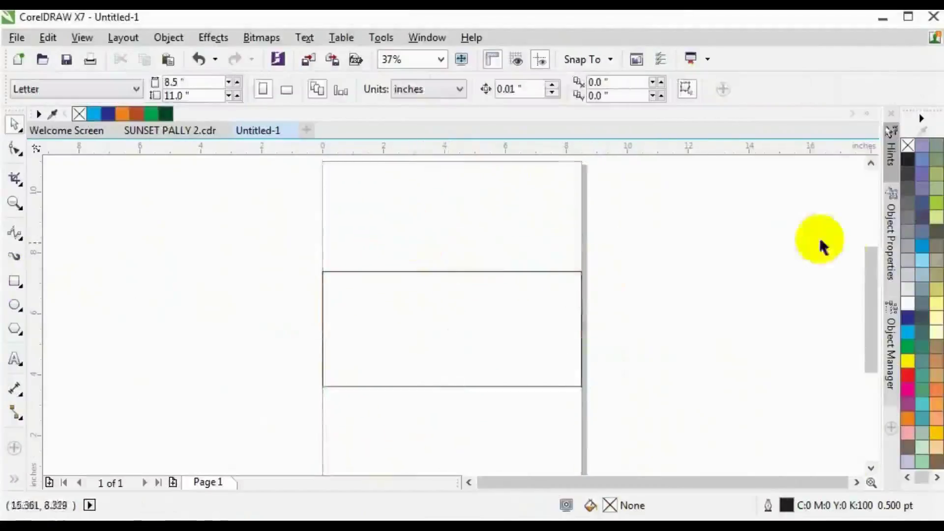
{"action": "left_click_drag", "start_coordinate": [874, 286], "coordinate": [875, 338]}
{"action": "left_click_drag", "start_coordinate": [517, 239], "coordinate": [516, 346]}
{"action": "left_click", "coordinate": [704, 278]}
Draw a circle about 1.11 inches in diameter straddling the rectangle's top edge and centre it horizontally with the rectangle.
{"action": "key", "text": "z"}
{"action": "left_click_drag", "start_coordinate": [291, 217], "coordinate": [647, 347]}
{"action": "left_click", "coordinate": [15, 305]}
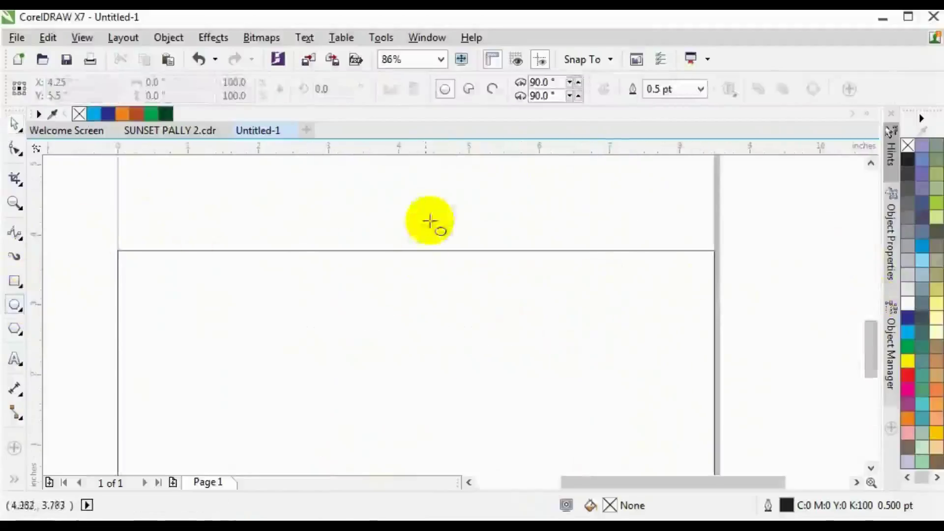
{"action": "left_click_drag", "start_coordinate": [475, 251], "coordinate": [466, 289]}
{"action": "key", "text": "ctrl+a"}
{"action": "key", "text": "c"}
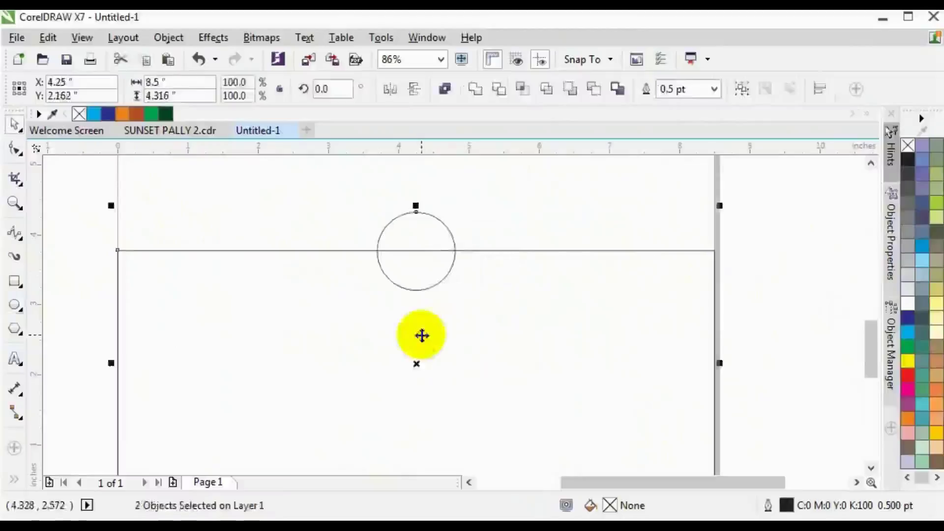
{"action": "left_click", "coordinate": [538, 179]}
{"action": "left_click", "coordinate": [429, 235]}
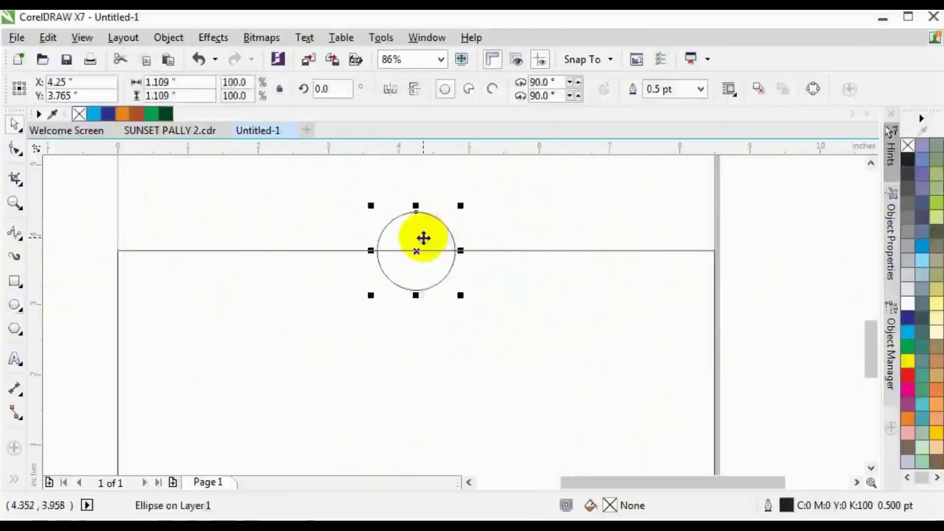
Try filling the rectangle with solid red.
{"action": "left_click", "coordinate": [714, 280]}
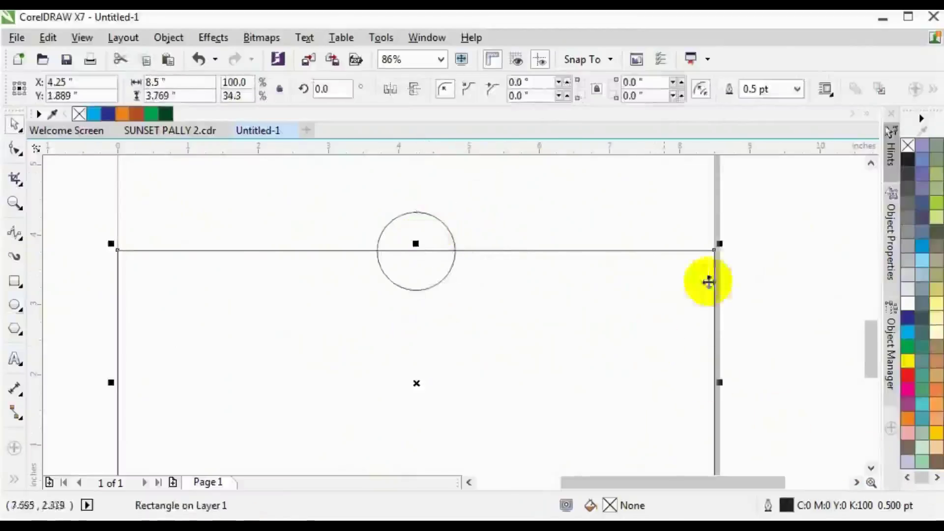
{"action": "left_click", "coordinate": [908, 376]}
{"action": "left_click", "coordinate": [776, 217]}
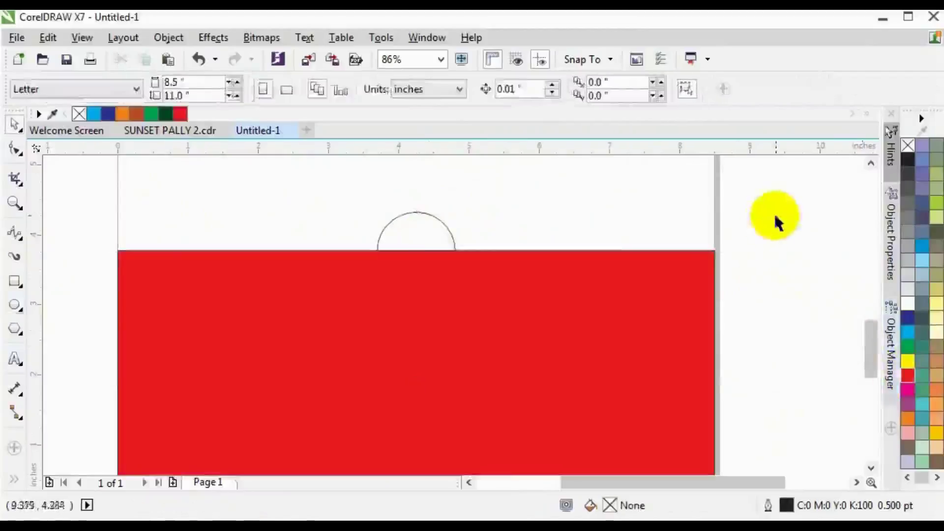
{"action": "key", "text": "ctrl+z"}
Fill the rectangle with white so it hides the lower half of the circle.
{"action": "left_click", "coordinate": [426, 233]}
{"action": "left_click", "coordinate": [714, 307]}
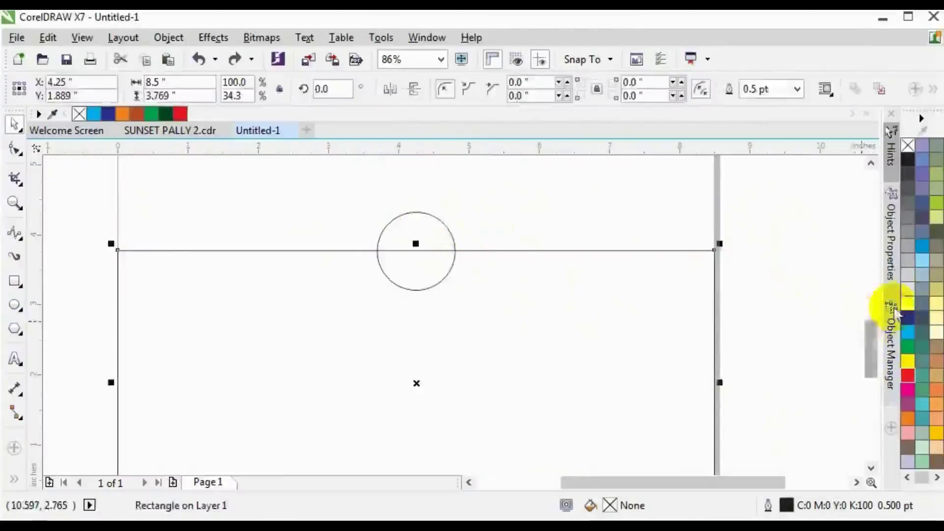
{"action": "left_click", "coordinate": [908, 303]}
Fill the sun circle with golden yellow (C0 M20 Y100 K0) and remove its outline.
{"action": "left_click", "coordinate": [445, 228]}
{"action": "left_click", "coordinate": [445, 229]}
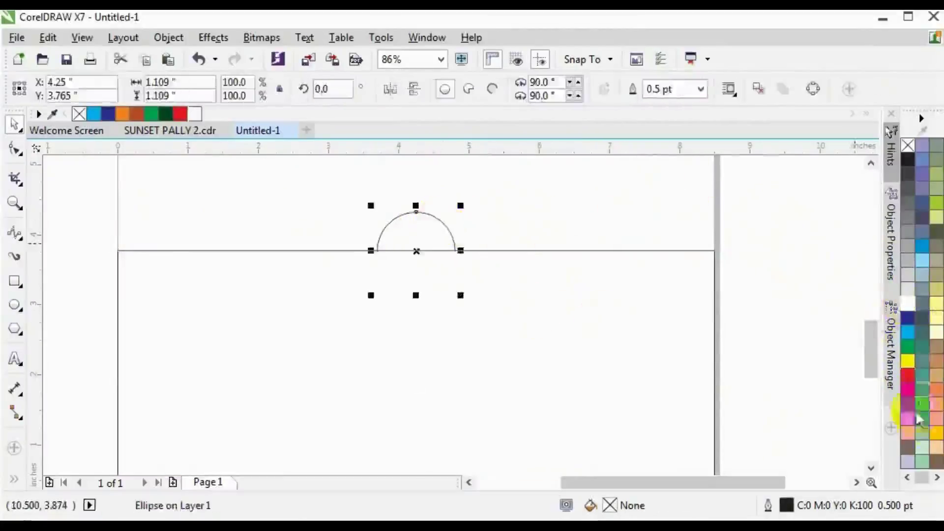
{"action": "left_click", "coordinate": [927, 427]}
{"action": "left_click", "coordinate": [638, 284]}
{"action": "left_click", "coordinate": [436, 226]}
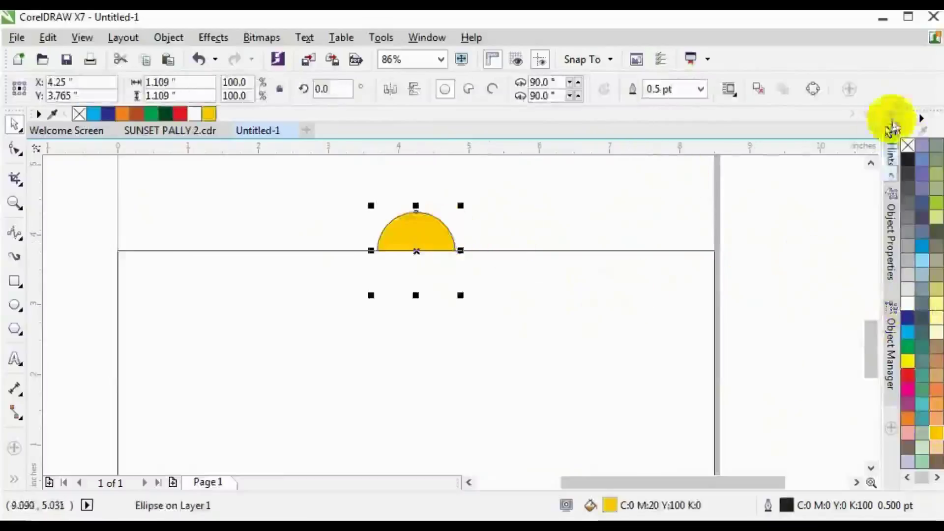
{"action": "right_click", "coordinate": [908, 146]}
{"action": "left_click", "coordinate": [535, 320]}
Convert the white rectangle to curves and color the top row of its 2 by 2 mesh fill red.
{"action": "left_click", "coordinate": [124, 300]}
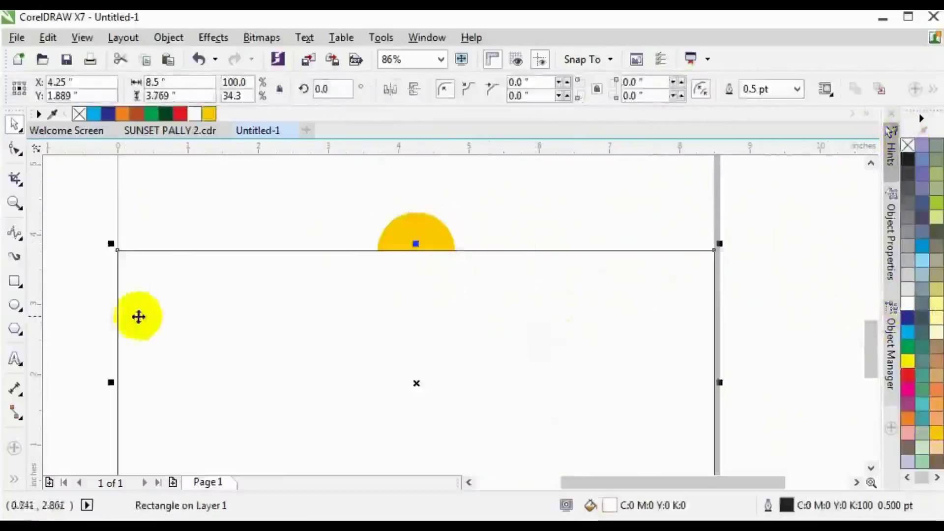
{"action": "key", "text": "ctrl+q"}
{"action": "key", "text": "m"}
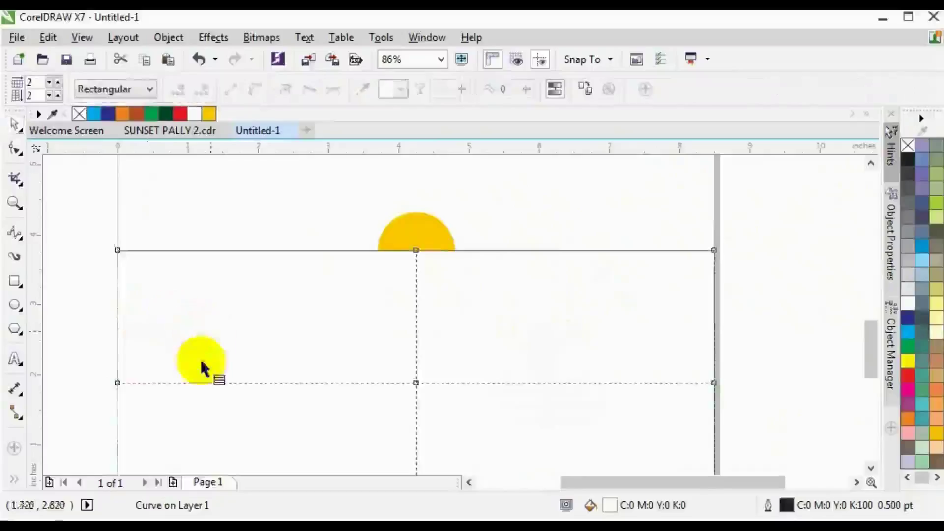
{"action": "left_click_drag", "start_coordinate": [81, 223], "coordinate": [763, 302]}
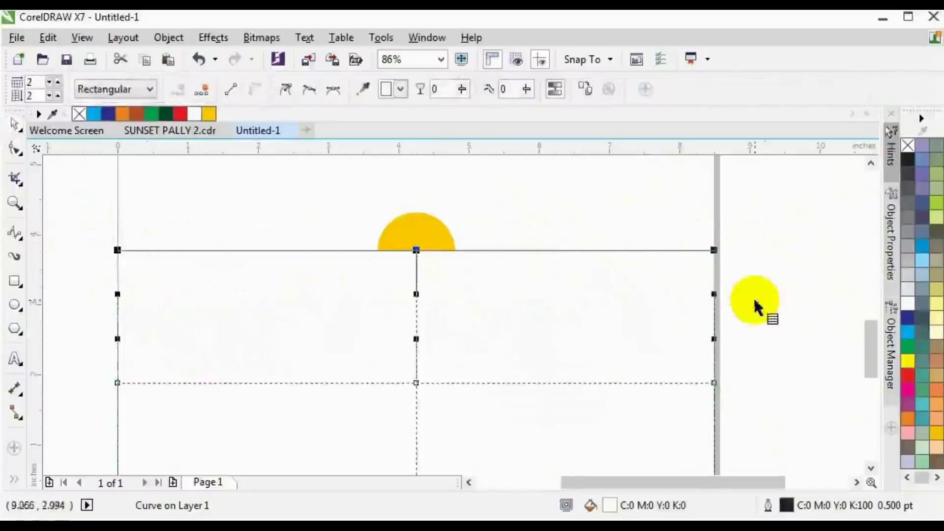
{"action": "left_click", "coordinate": [908, 379]}
Color the middle row of the rectangle's mesh nodes yellow and remove the rectangle's outline.
{"action": "left_click_drag", "start_coordinate": [809, 344], "coordinate": [97, 395]}
{"action": "left_click", "coordinate": [908, 364]}
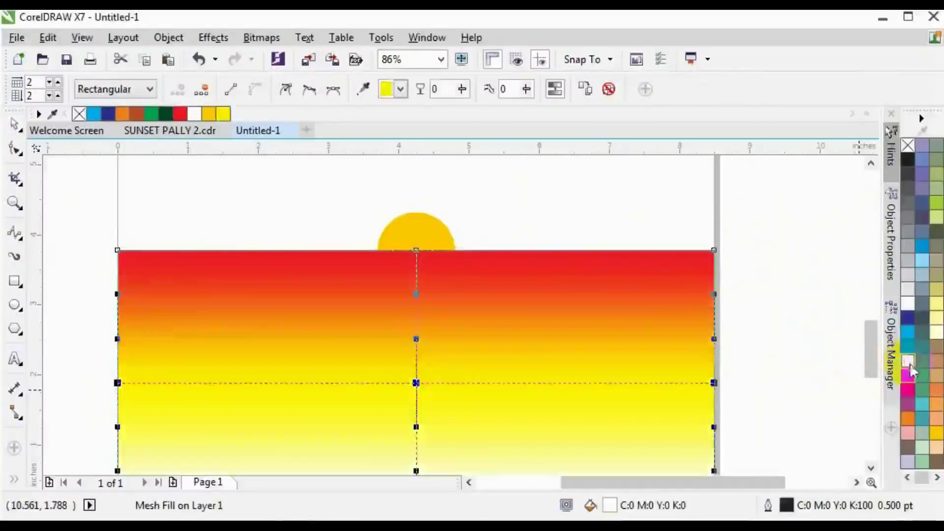
{"action": "key", "text": "space"}
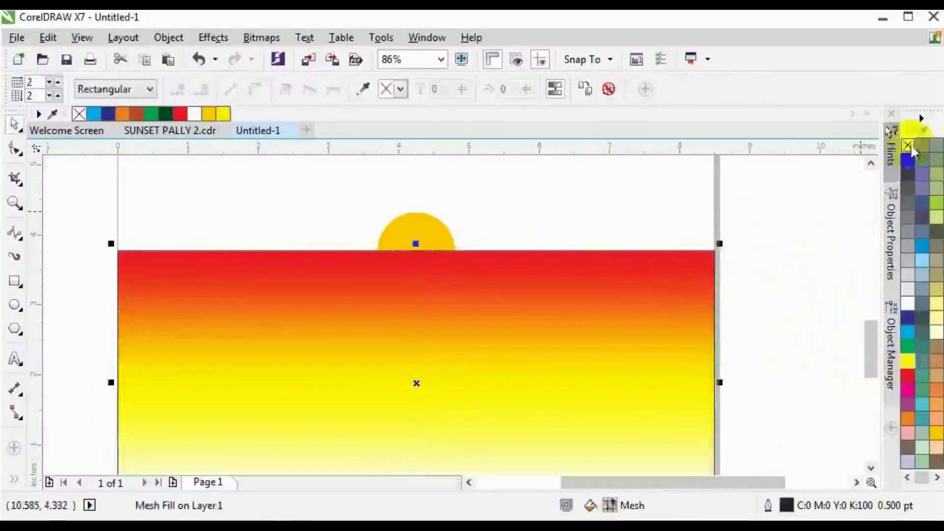
{"action": "left_click", "coordinate": [772, 270]}
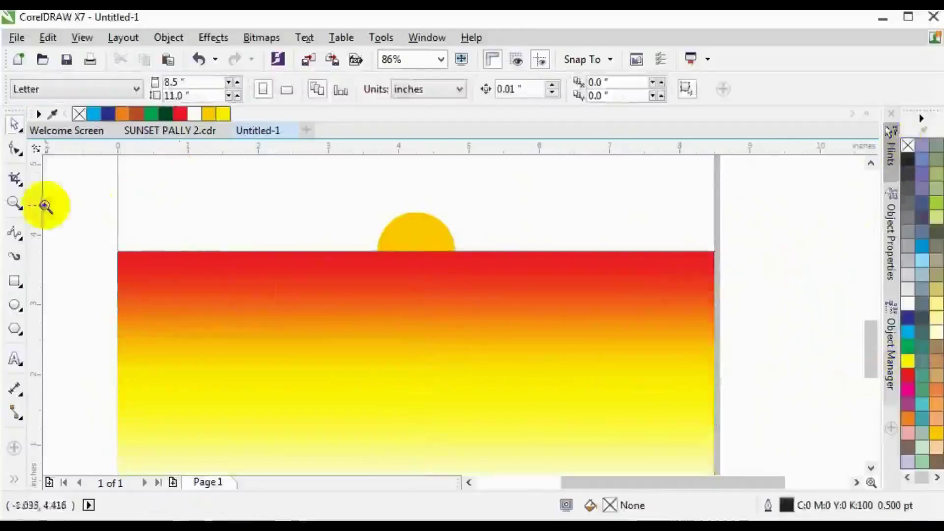
Draw a freehand scribble about 1.39 inches wide and 0.36 inches high on the orange water at the page's left side.
{"action": "mouse_move", "coordinate": [45, 206]}
{"action": "left_mouse_down"}
{"action": "mouse_move", "coordinate": [649, 352]}
{"action": "mouse_move", "coordinate": [708, 348]}
{"action": "left_mouse_up"}
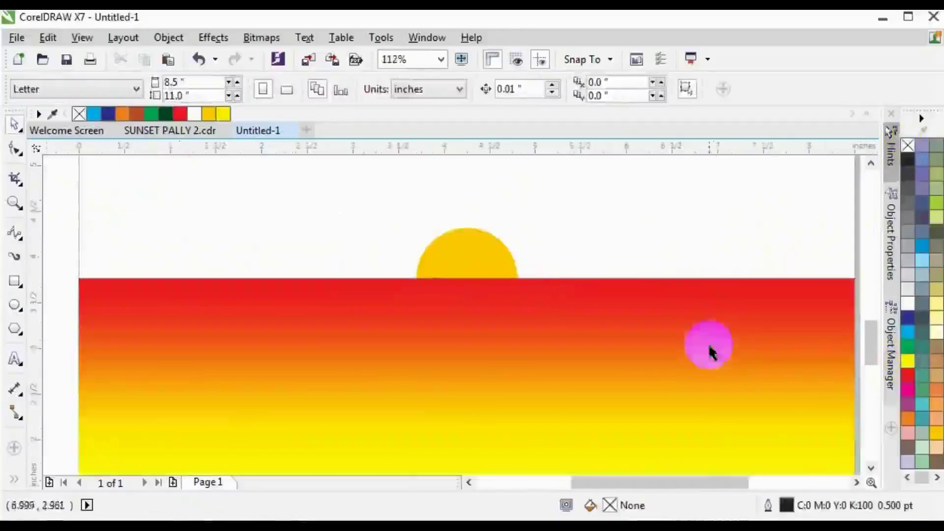
{"action": "left_click", "coordinate": [15, 228]}
{"action": "left_click", "coordinate": [62, 231]}
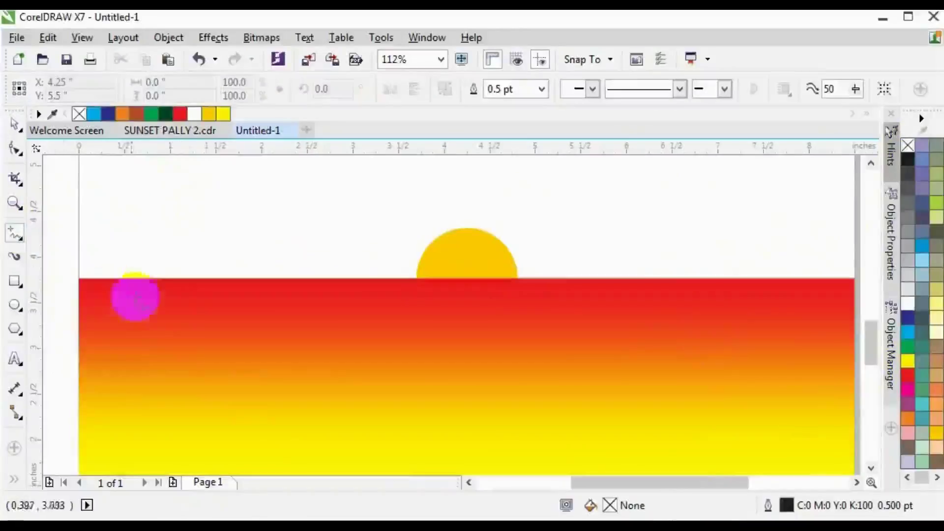
{"action": "mouse_move", "coordinate": [131, 367]}
{"action": "left_mouse_down"}
{"action": "mouse_move", "coordinate": [176, 370]}
{"action": "mouse_move", "coordinate": [169, 355]}
{"action": "mouse_move", "coordinate": [182, 374]}
{"action": "mouse_move", "coordinate": [169, 366]}
{"action": "mouse_move", "coordinate": [178, 355]}
{"action": "mouse_move", "coordinate": [163, 363]}
{"action": "mouse_move", "coordinate": [183, 378]}
{"action": "mouse_move", "coordinate": [198, 368]}
{"action": "mouse_move", "coordinate": [182, 366]}
{"action": "mouse_move", "coordinate": [213, 373]}
{"action": "mouse_move", "coordinate": [237, 367]}
{"action": "left_mouse_up"}
{"action": "key", "text": "space"}
{"action": "left_click", "coordinate": [201, 251]}
{"action": "left_click", "coordinate": [202, 372]}
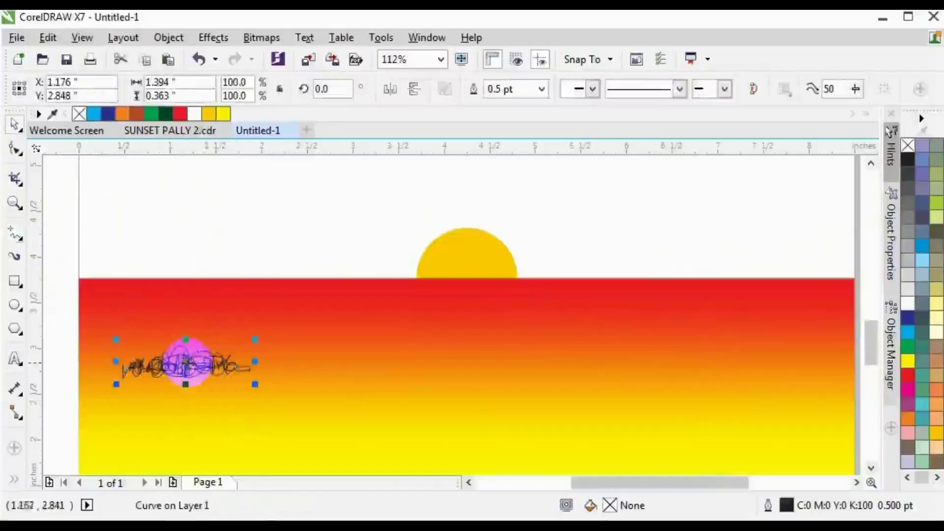
Stretch the scribble horizontally to about 2.15 inches wide.
{"action": "left_click_drag", "start_coordinate": [255, 363], "coordinate": [325, 364]}
{"action": "left_click", "coordinate": [190, 215]}
{"action": "left_click", "coordinate": [222, 373]}
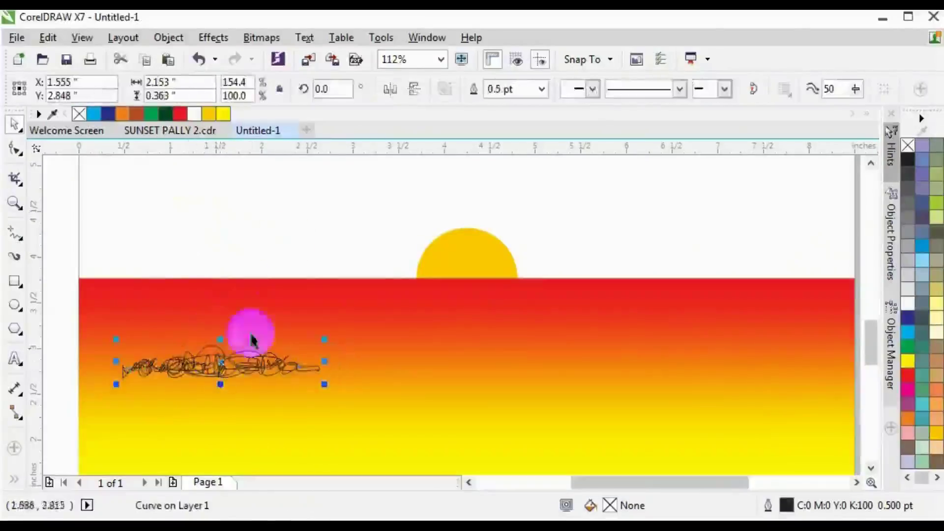
{"action": "left_click", "coordinate": [262, 38]}
{"action": "left_click", "coordinate": [680, 183]}
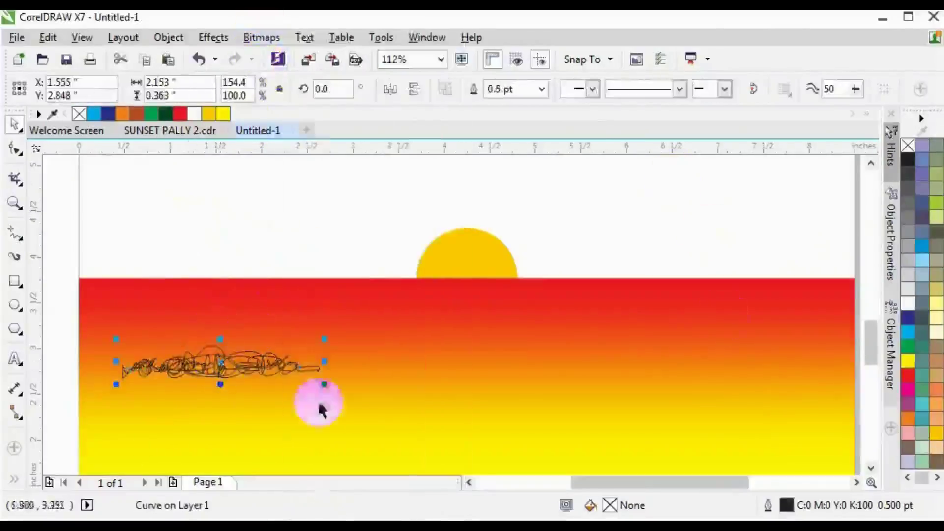
Color the scribble's outline white and overlay slightly offset copies of it to build a denser ripple.
{"action": "right_click", "coordinate": [908, 303]}
{"action": "left_click", "coordinate": [355, 227]}
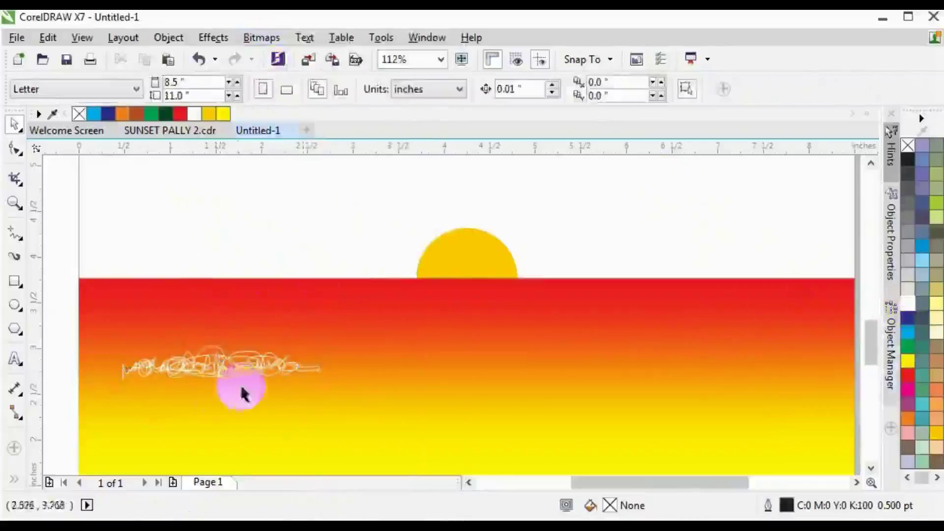
{"action": "mouse_move", "coordinate": [222, 376]}
{"action": "left_mouse_down"}
{"action": "mouse_move", "coordinate": [228, 382]}
{"action": "mouse_move", "coordinate": [219, 365]}
{"action": "mouse_move", "coordinate": [234, 378]}
{"action": "mouse_move", "coordinate": [229, 363]}
{"action": "left_mouse_up"}
{"action": "left_click", "coordinate": [106, 249]}
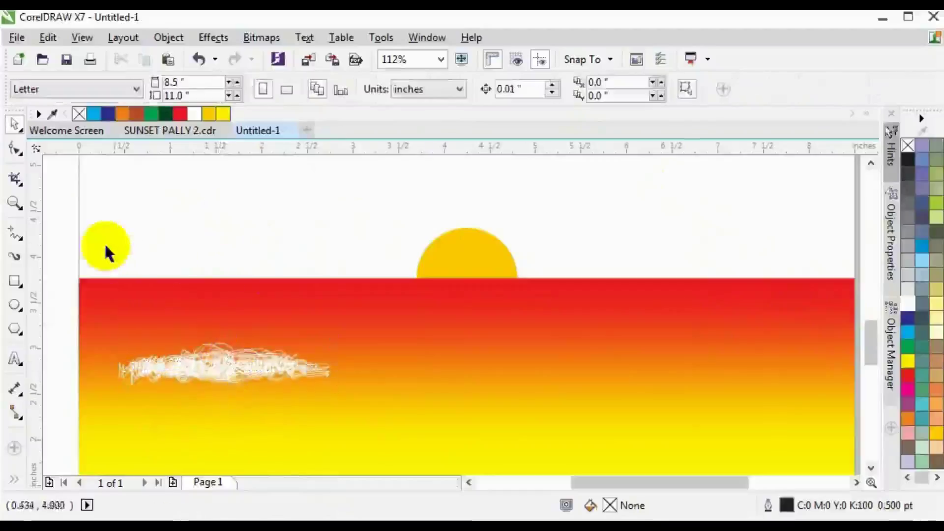
Convert the overlaid white scribbles on the water into one 300 dpi CMYK bitmap with anti-aliasing and a transparent background.
{"action": "mouse_move", "coordinate": [105, 249]}
{"action": "left_mouse_down"}
{"action": "mouse_move", "coordinate": [133, 372]}
{"action": "mouse_move", "coordinate": [386, 411]}
{"action": "left_mouse_up"}
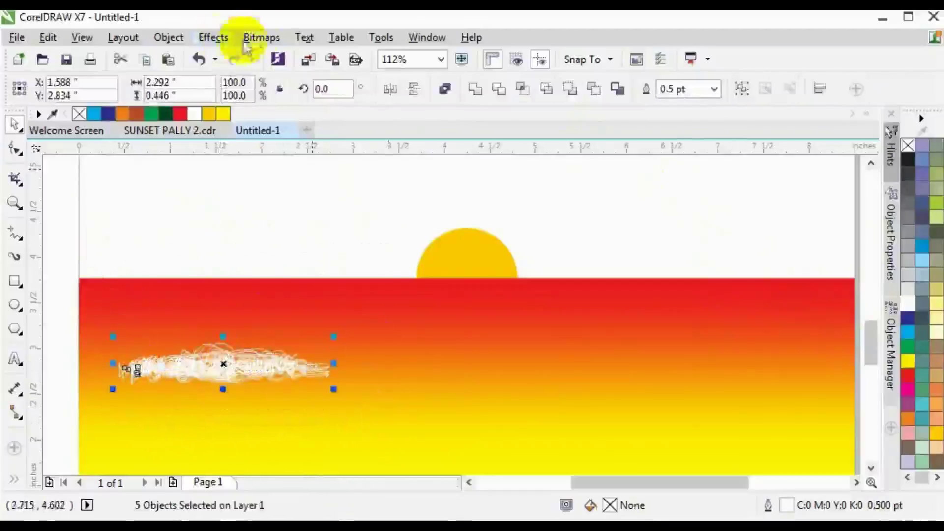
{"action": "left_click", "coordinate": [261, 37]}
{"action": "left_click", "coordinate": [320, 38]}
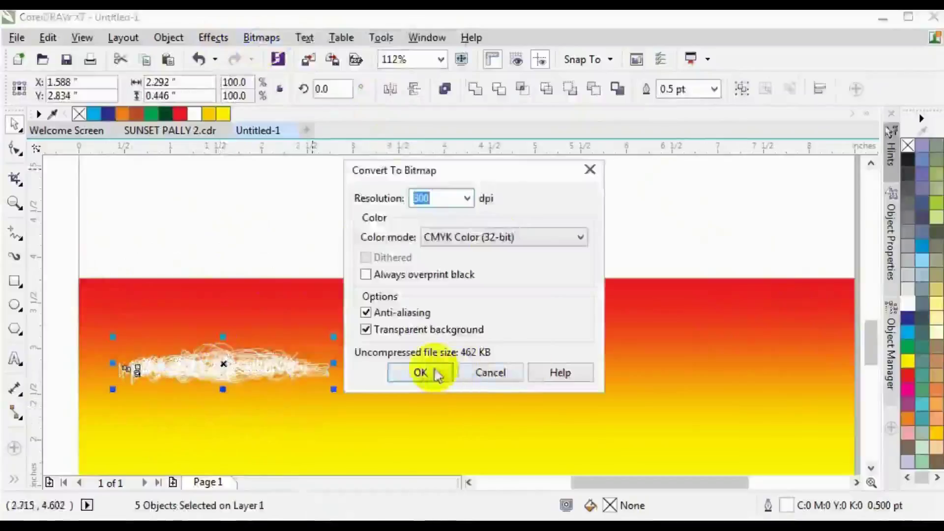
{"action": "left_click", "coordinate": [420, 372]}
{"action": "left_click", "coordinate": [249, 246]}
{"action": "left_click", "coordinate": [248, 370]}
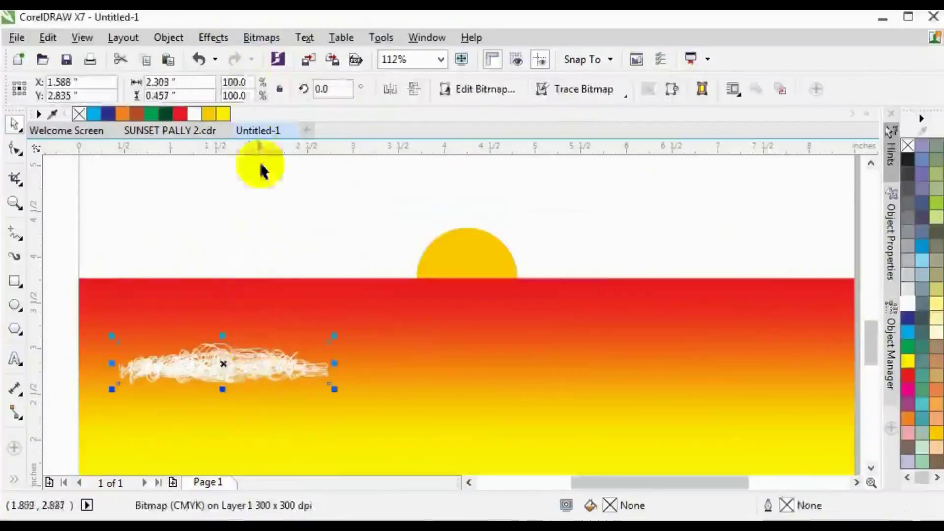
Apply a Gaussian Blur with a 15-pixel radius to the white ripple bitmap.
{"action": "left_click", "coordinate": [261, 38]}
{"action": "mouse_move", "coordinate": [332, 389]}
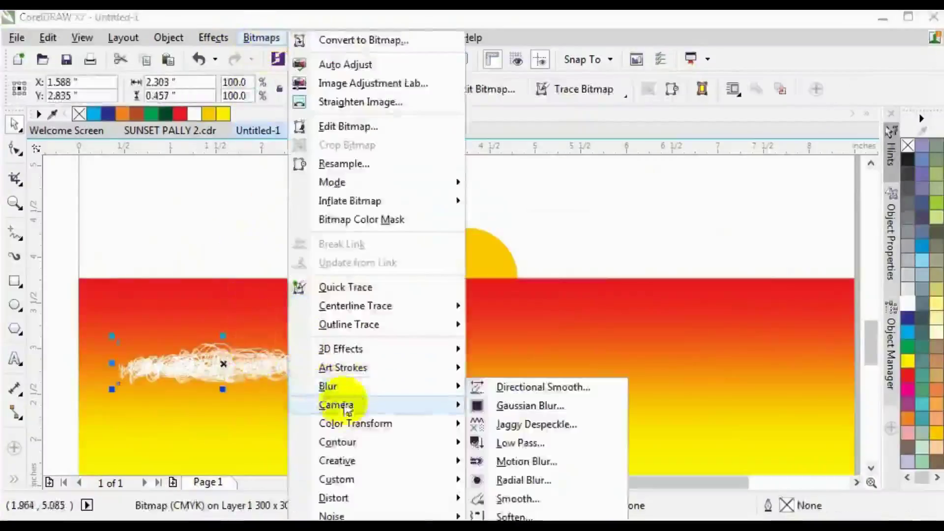
{"action": "left_click", "coordinate": [497, 405]}
{"action": "left_click_drag", "start_coordinate": [415, 255], "coordinate": [382, 256]}
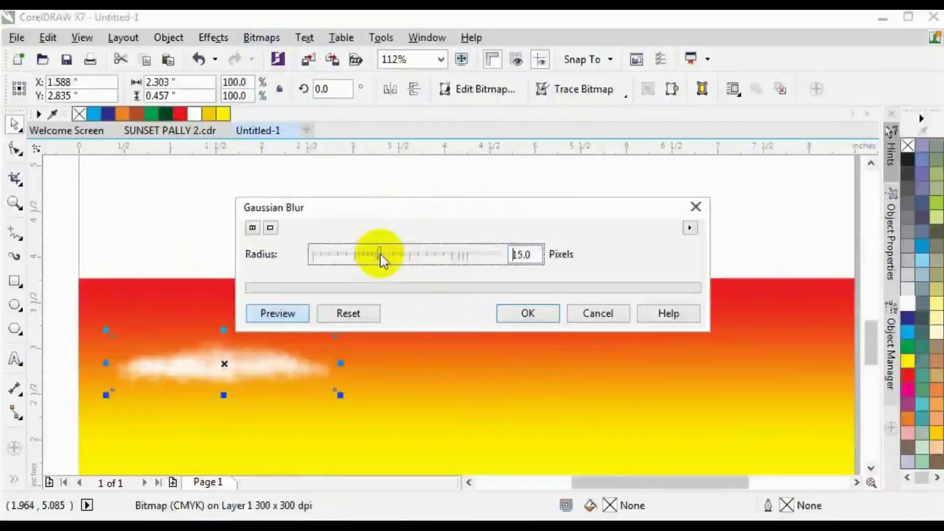
{"action": "left_click", "coordinate": [523, 312]}
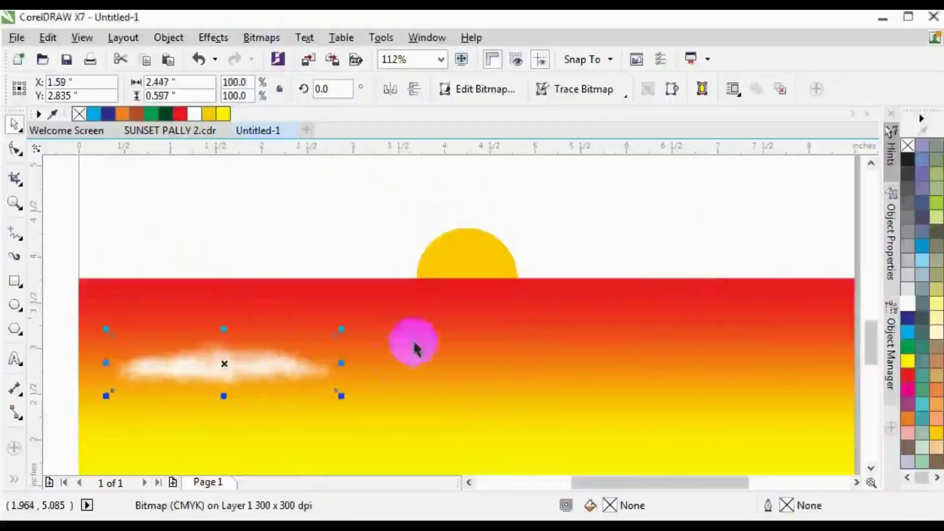
Stretch the blurred white ripple horizontally to 4.5 inches wide.
{"action": "left_click_drag", "start_coordinate": [353, 363], "coordinate": [522, 362]}
{"action": "left_click", "coordinate": [354, 232]}
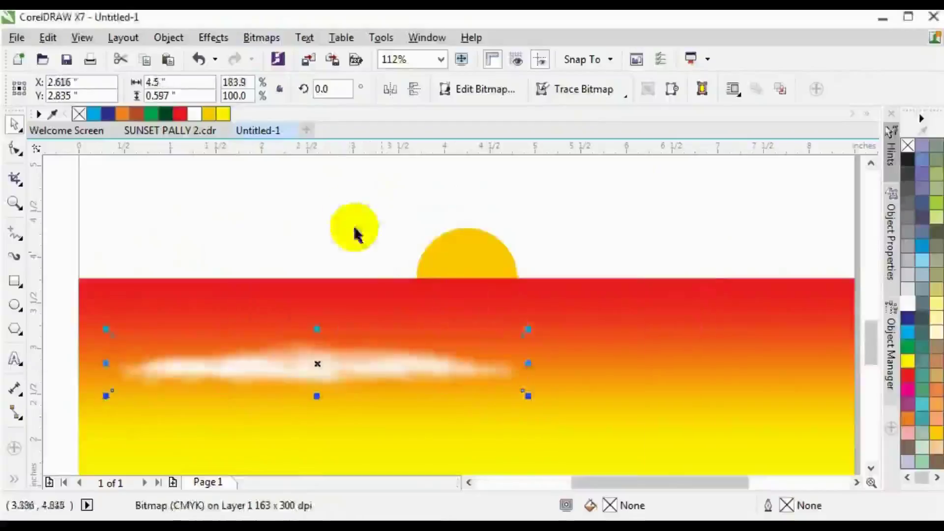
{"action": "left_click_drag", "start_coordinate": [343, 382], "coordinate": [427, 339]}
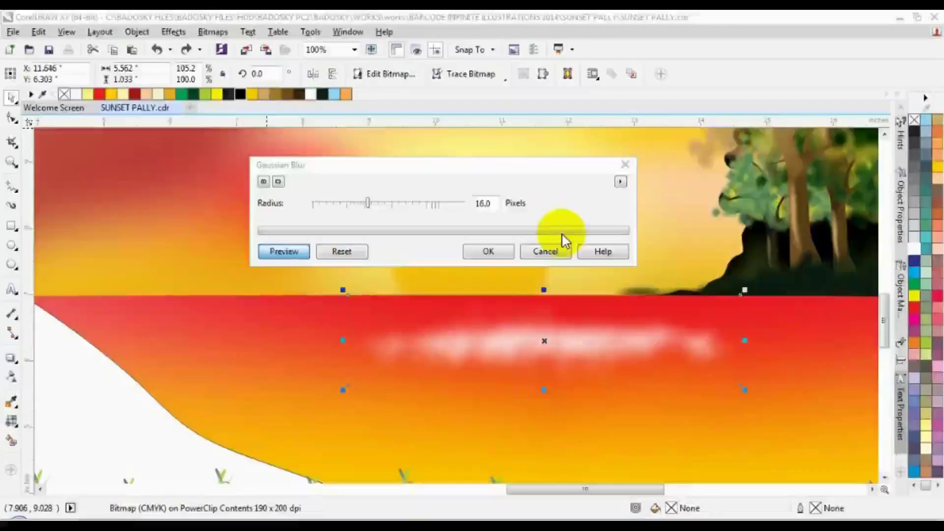
Examine the sun's reflection and the blurred white ripples across the water in the SUNSET PALLY illustration.
{"action": "left_click", "coordinate": [364, 291]}
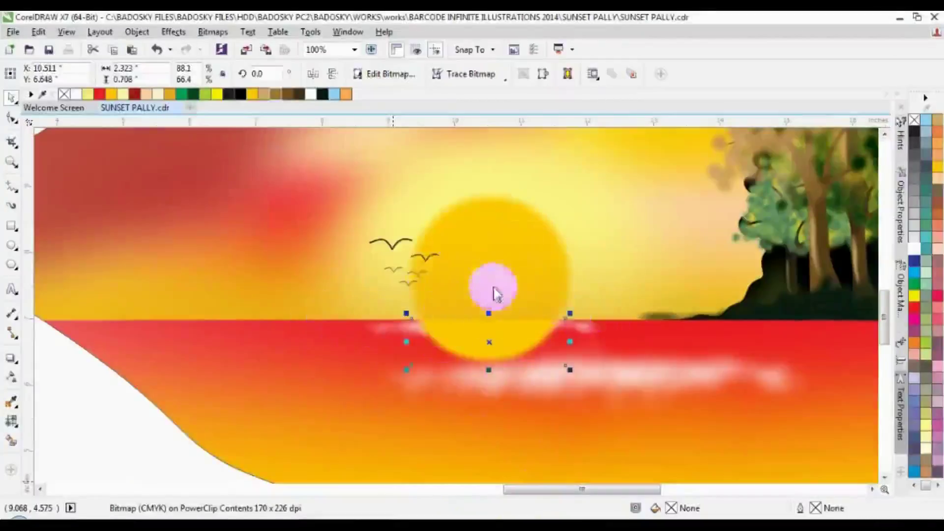
{"action": "left_click", "coordinate": [483, 388]}
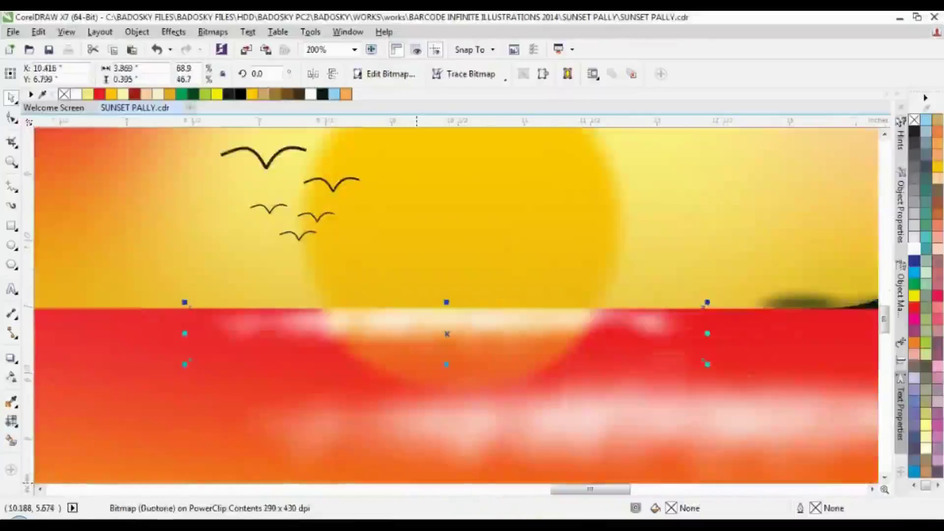
{"action": "left_click", "coordinate": [437, 345]}
{"action": "left_click", "coordinate": [447, 309]}
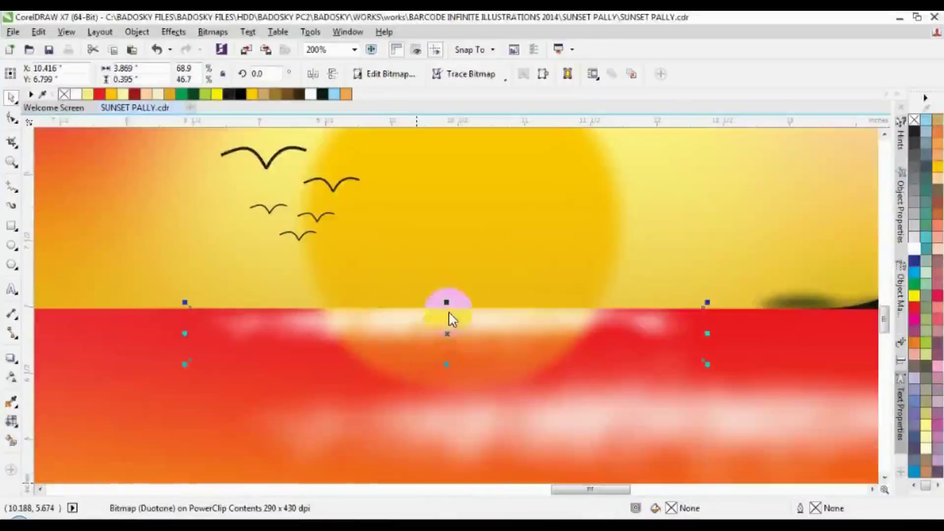
{"action": "left_click", "coordinate": [448, 347]}
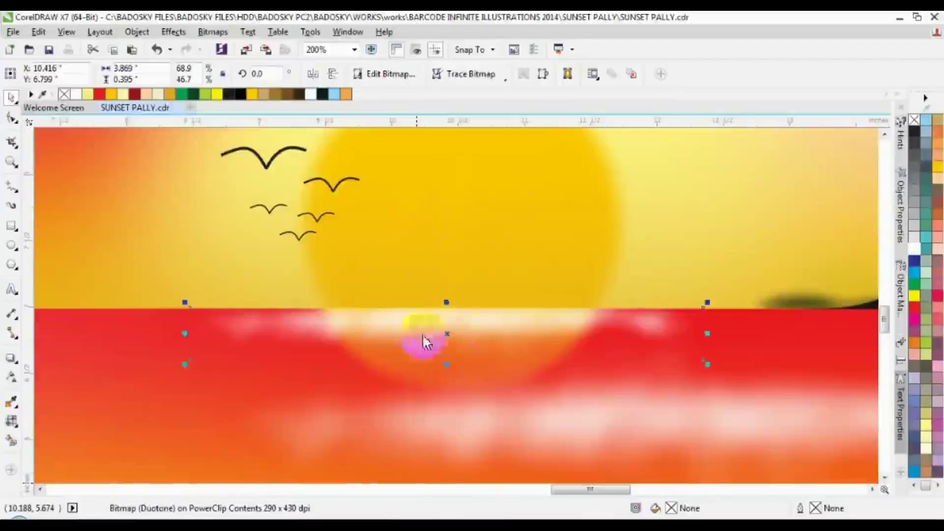
{"action": "left_click", "coordinate": [626, 331]}
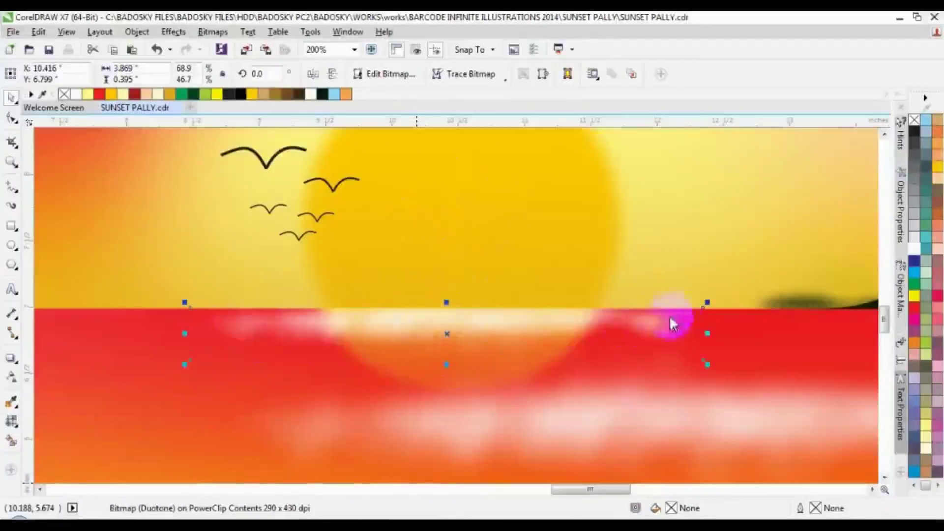
{"action": "left_click", "coordinate": [627, 334]}
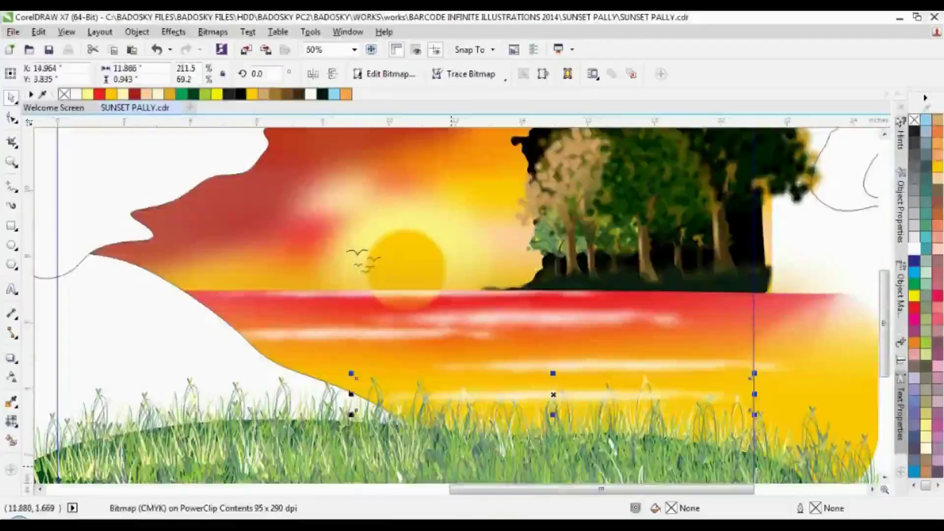
{"action": "left_click", "coordinate": [345, 312]}
{"action": "left_click", "coordinate": [468, 317]}
{"action": "left_click", "coordinate": [500, 336]}
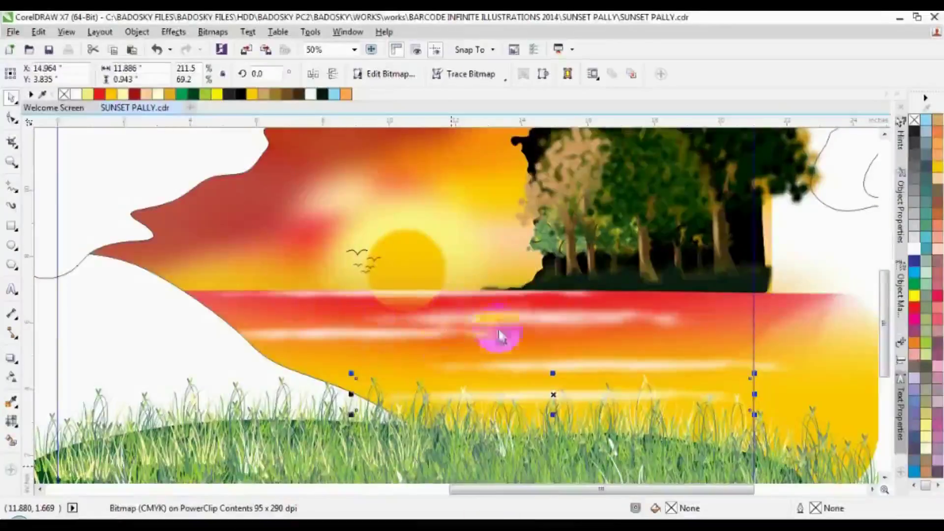
{"action": "left_click", "coordinate": [632, 363]}
{"action": "left_click", "coordinate": [506, 386]}
{"action": "left_click", "coordinate": [552, 399]}
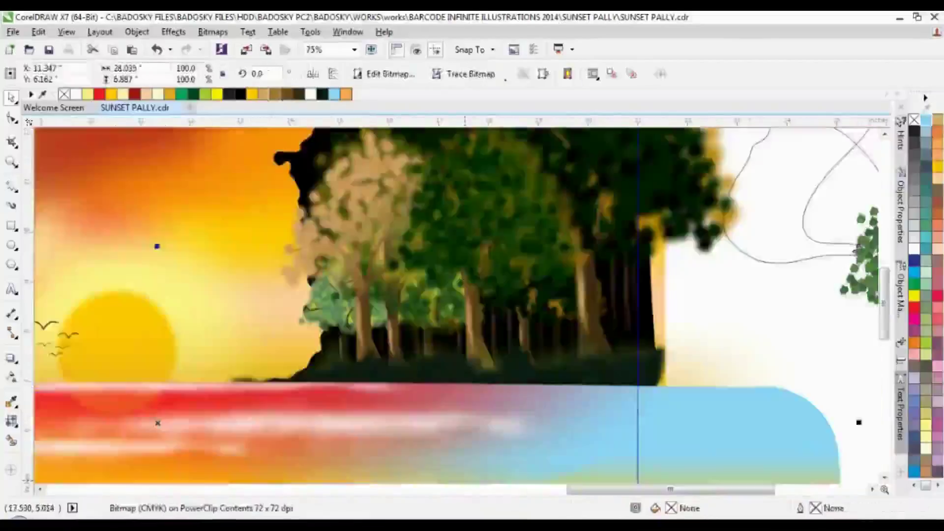
{"action": "left_click", "coordinate": [474, 473]}
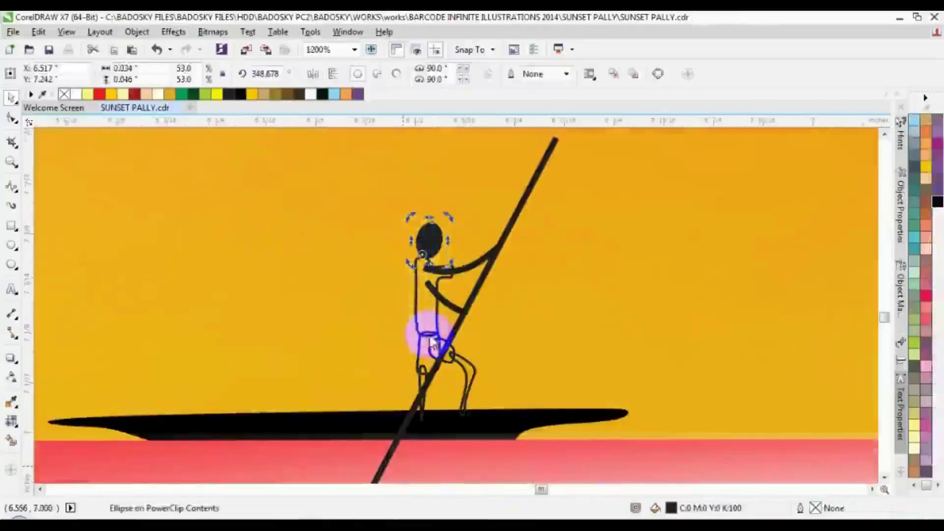
{"action": "left_click", "coordinate": [431, 342]}
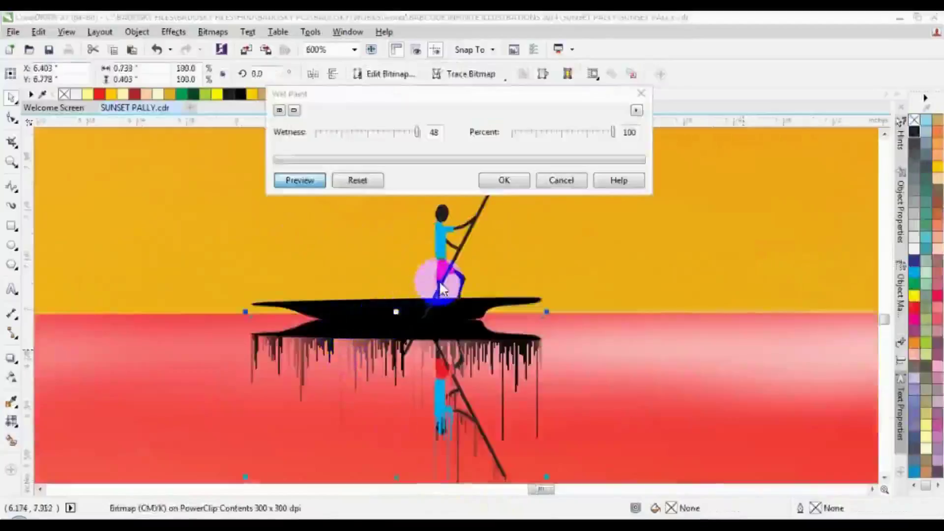
{"action": "left_click", "coordinate": [431, 246]}
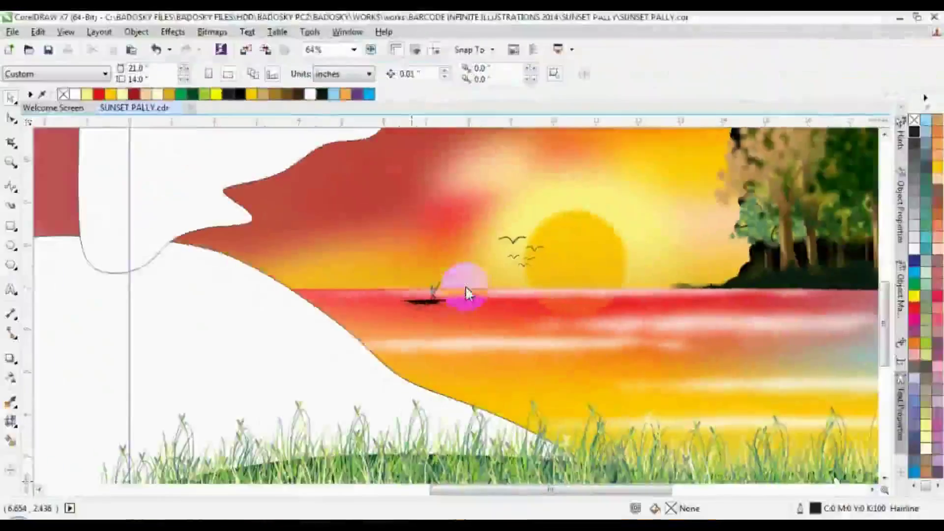
{"action": "left_click_drag", "start_coordinate": [446, 292], "coordinate": [414, 304]}
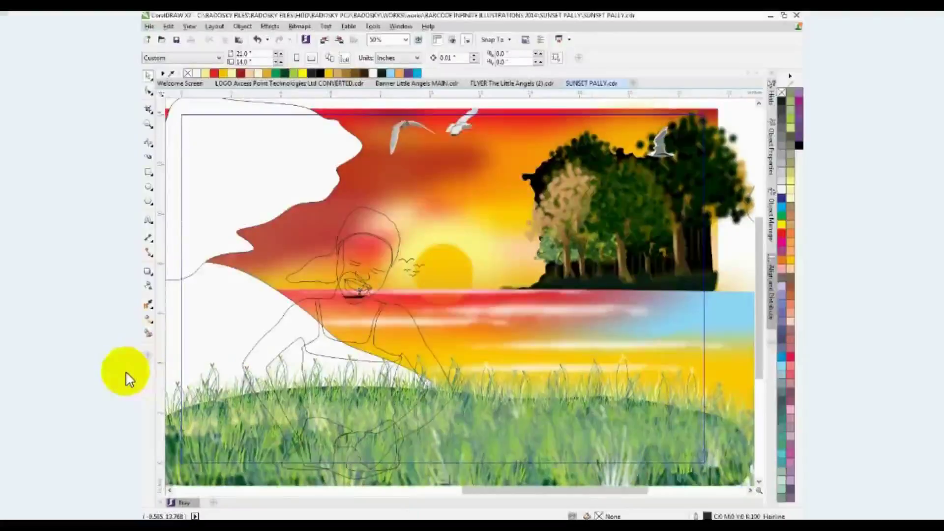
{"action": "left_click", "coordinate": [348, 268]}
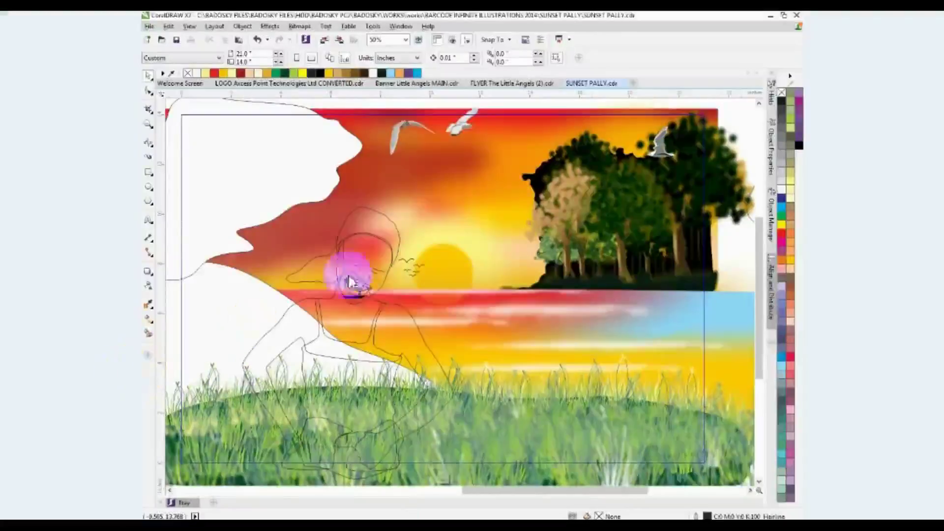